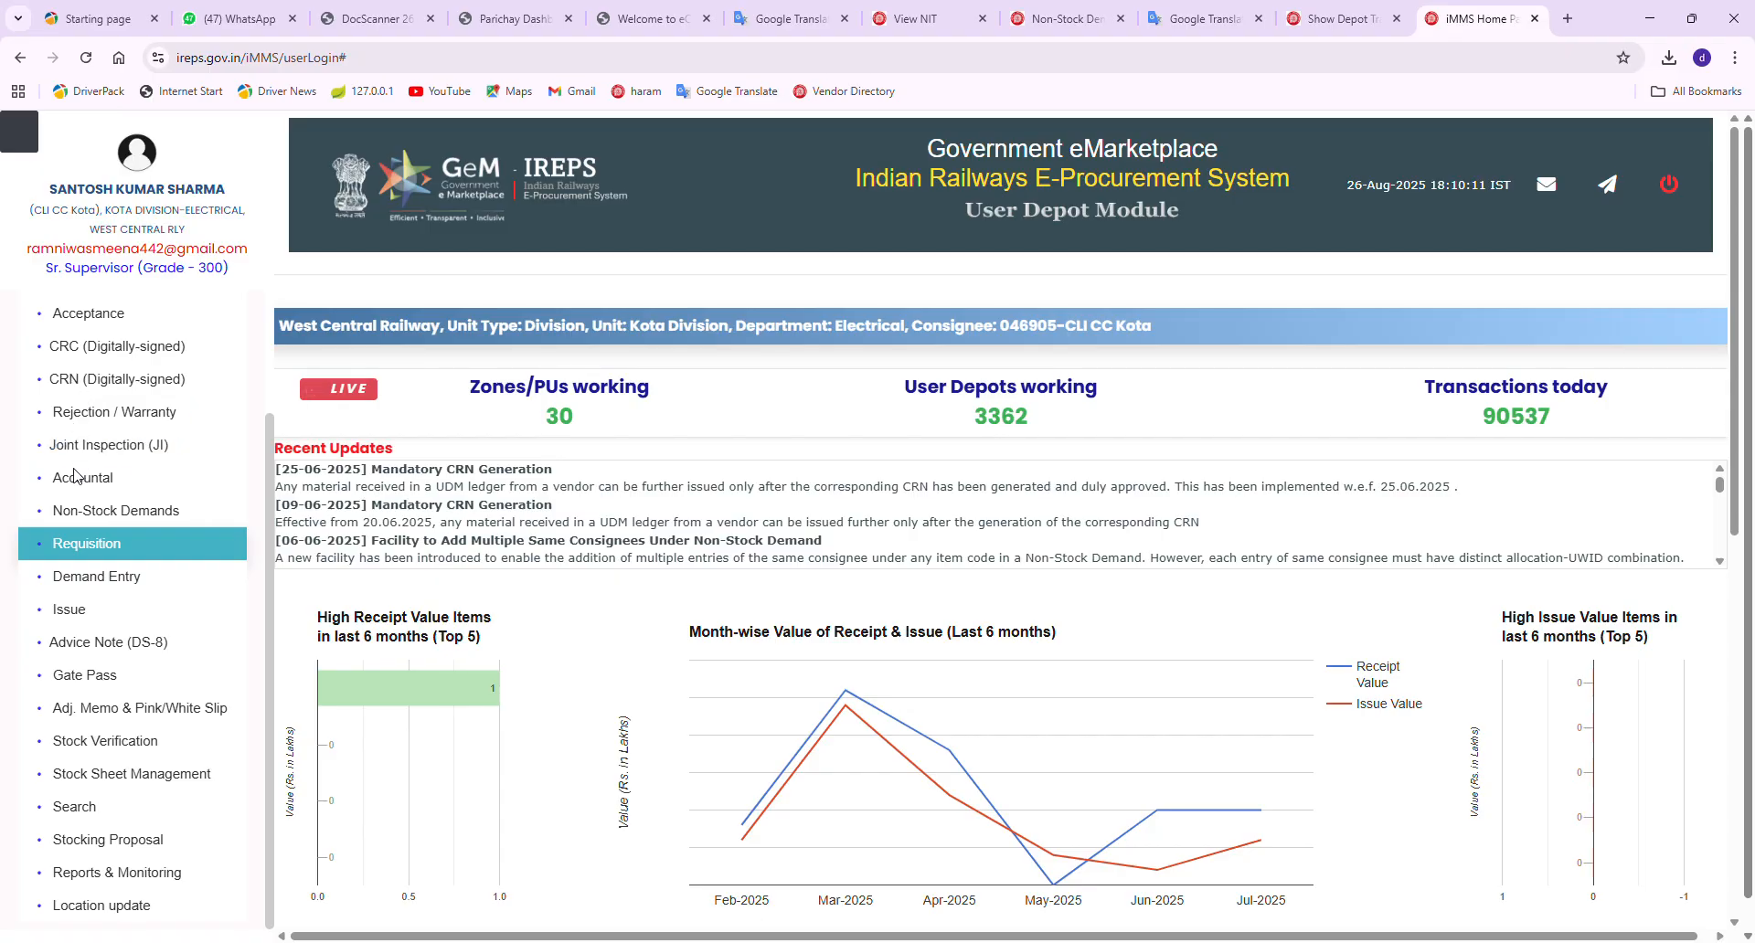
Open the Receipt section, choose Fresh Receipt as the receipt from trade, and start the PO/Contract/LOA search
scroll(85, 354, up, 1)
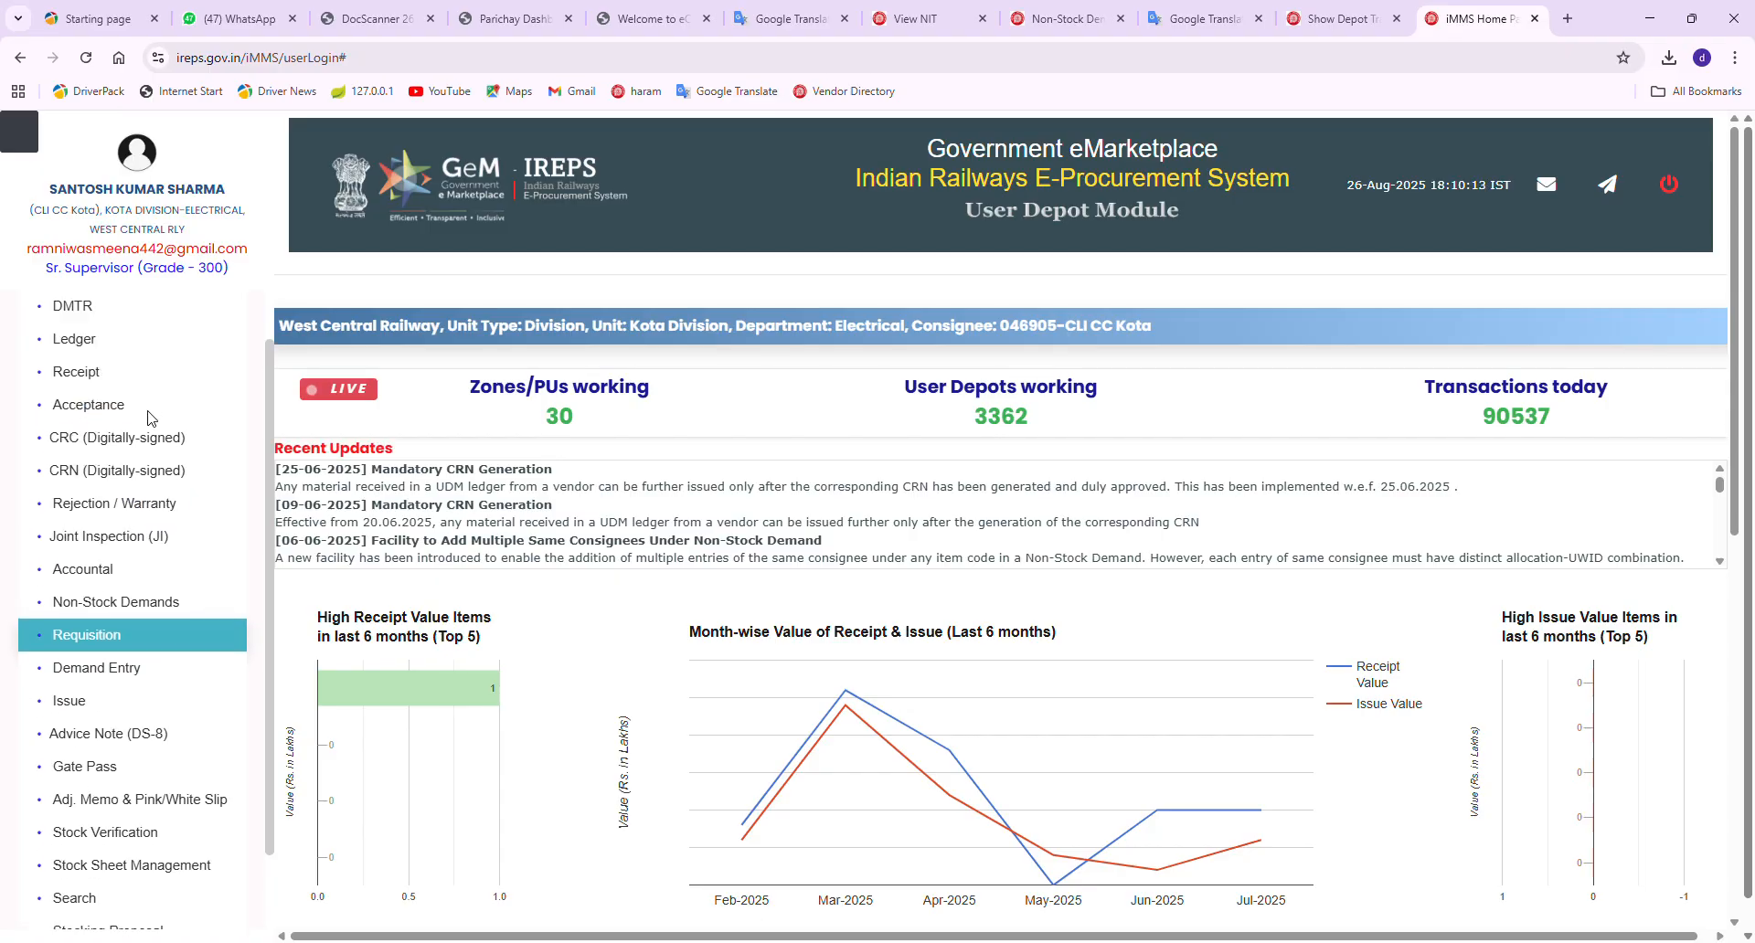
click(77, 375)
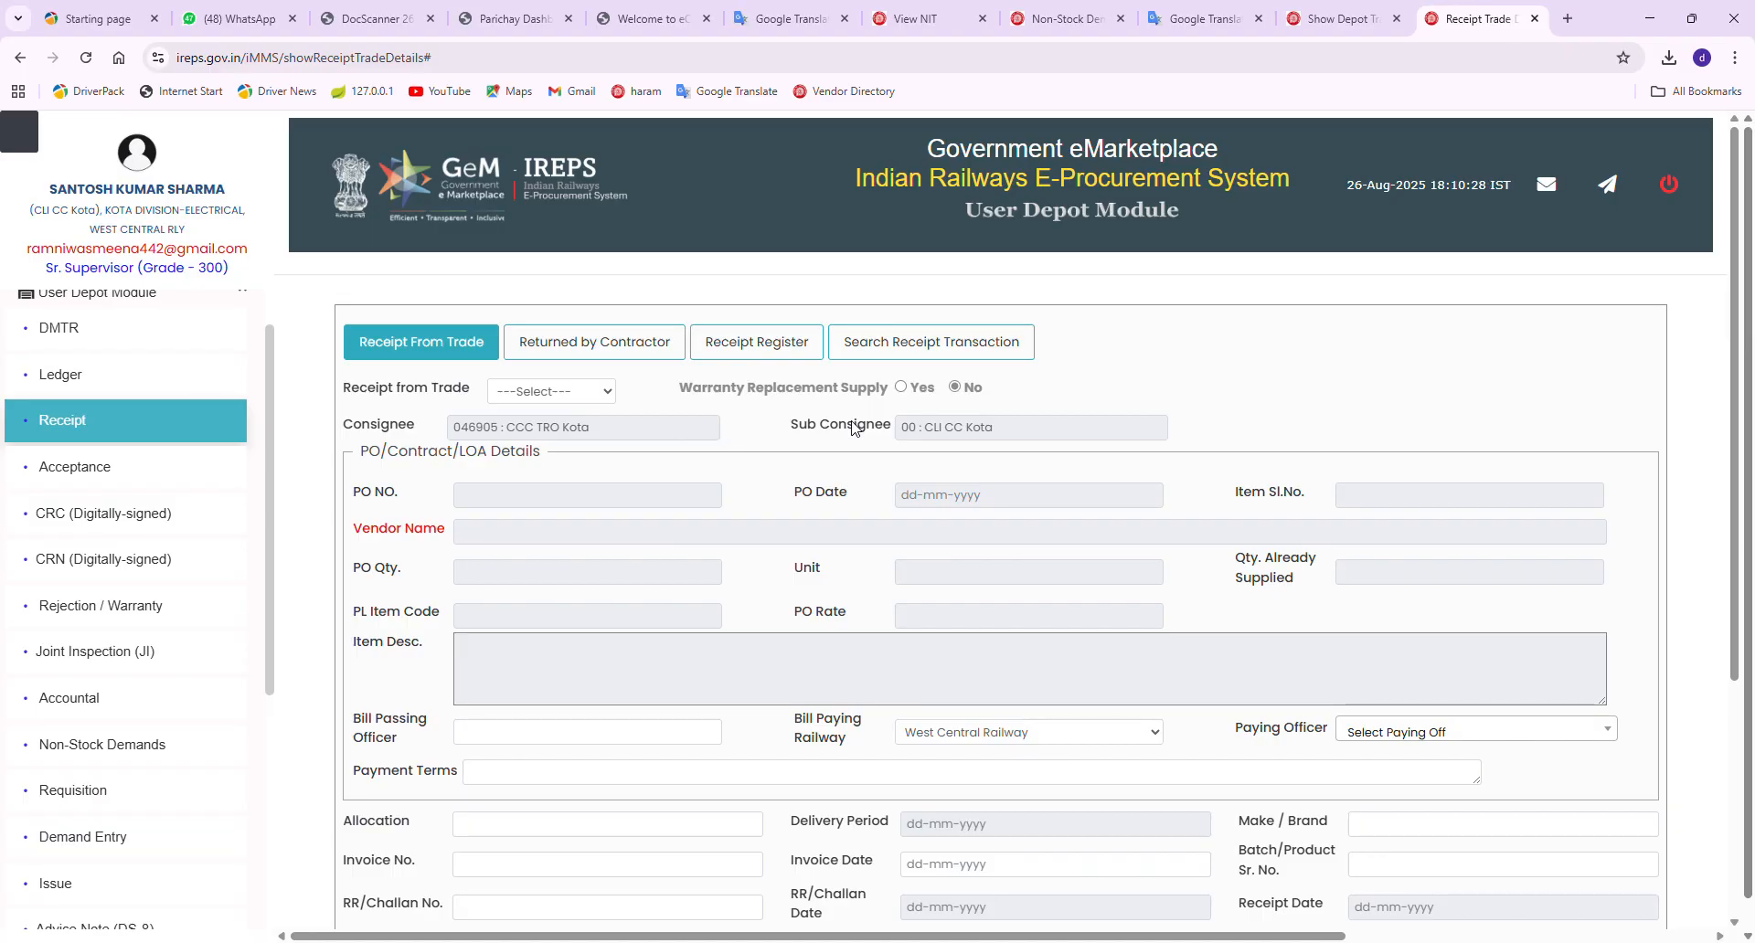
click(594, 393)
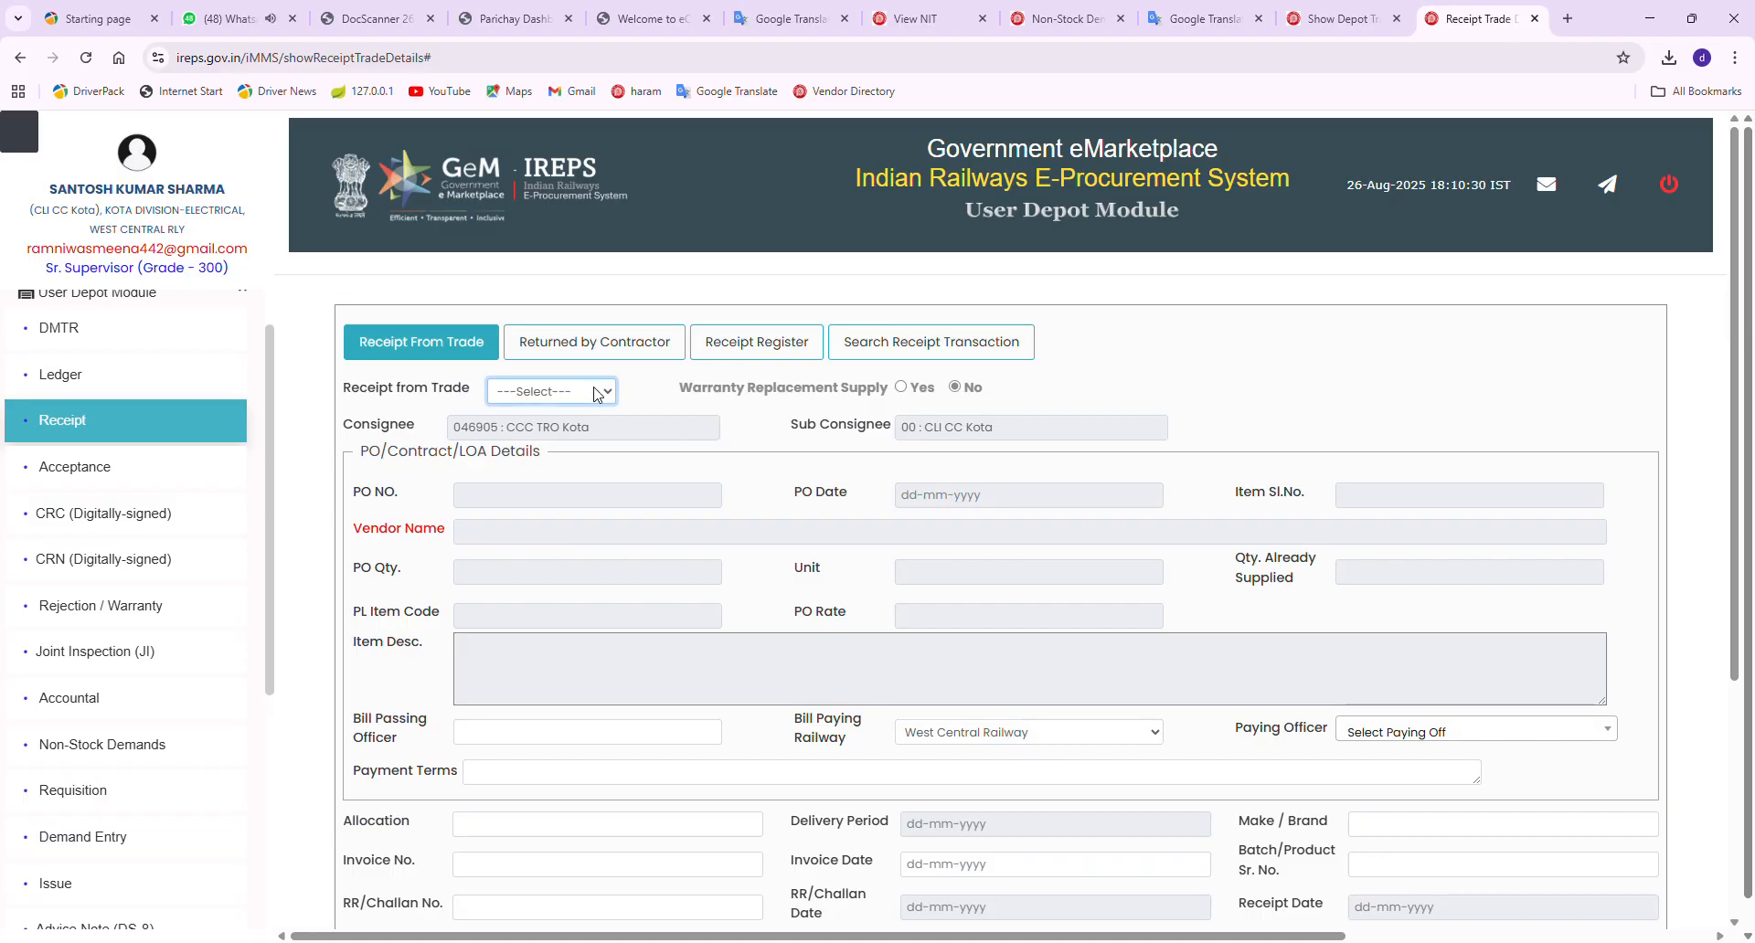
click(560, 448)
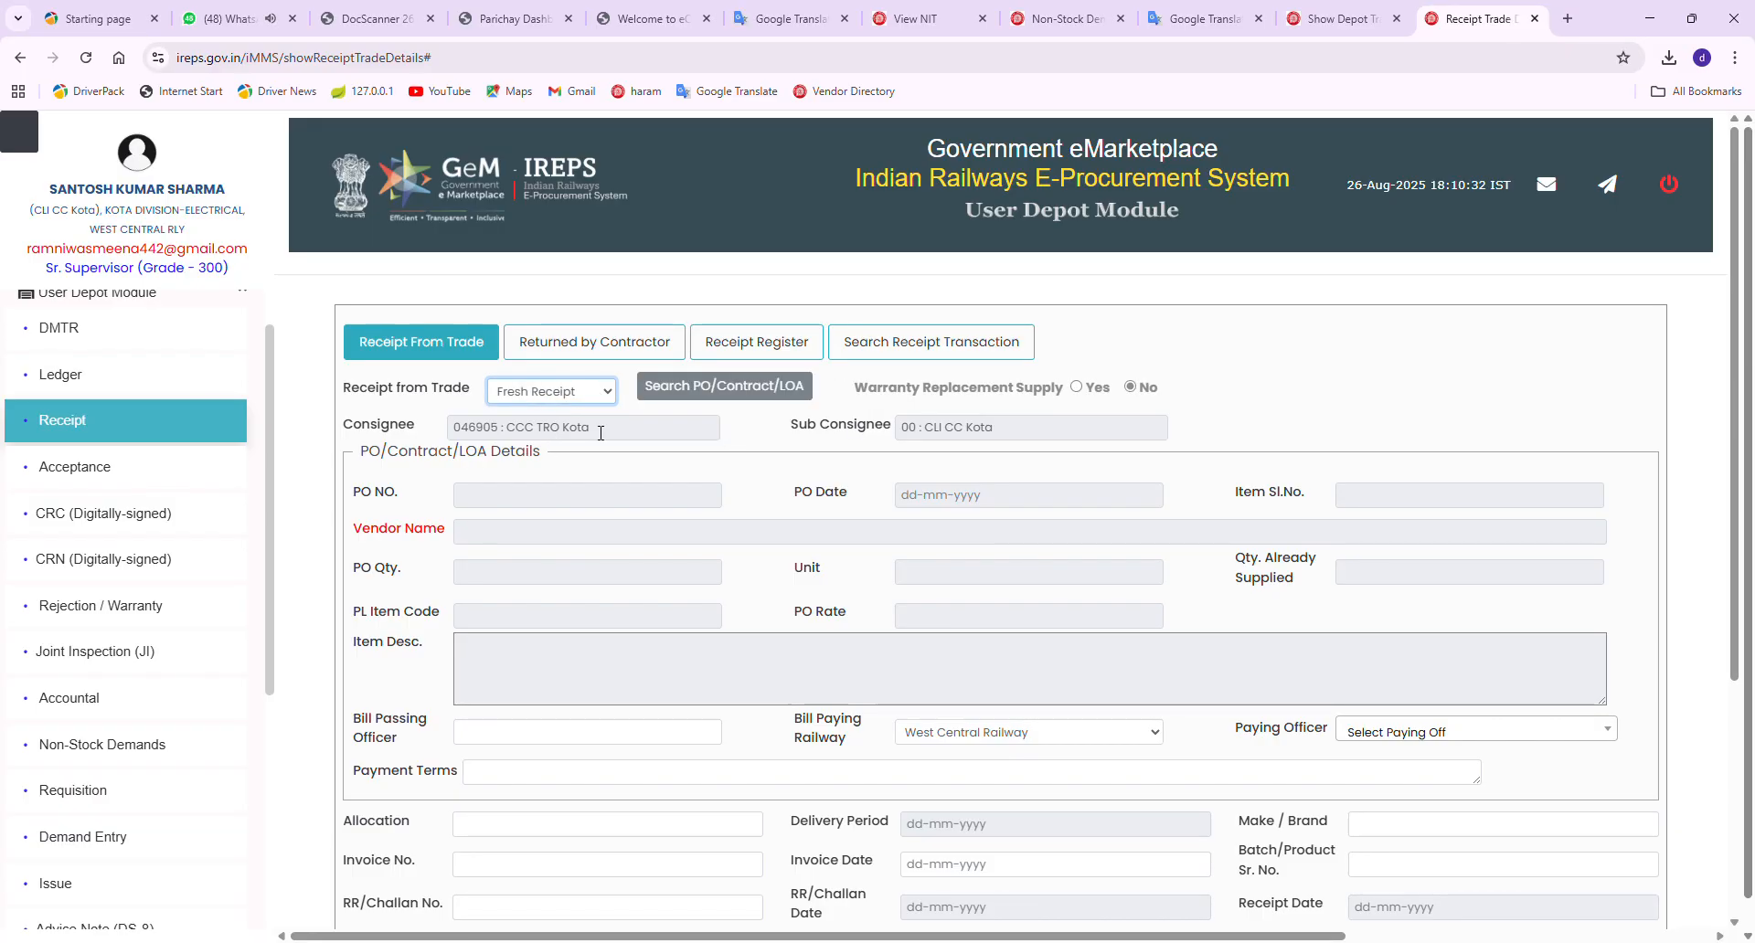
click(715, 387)
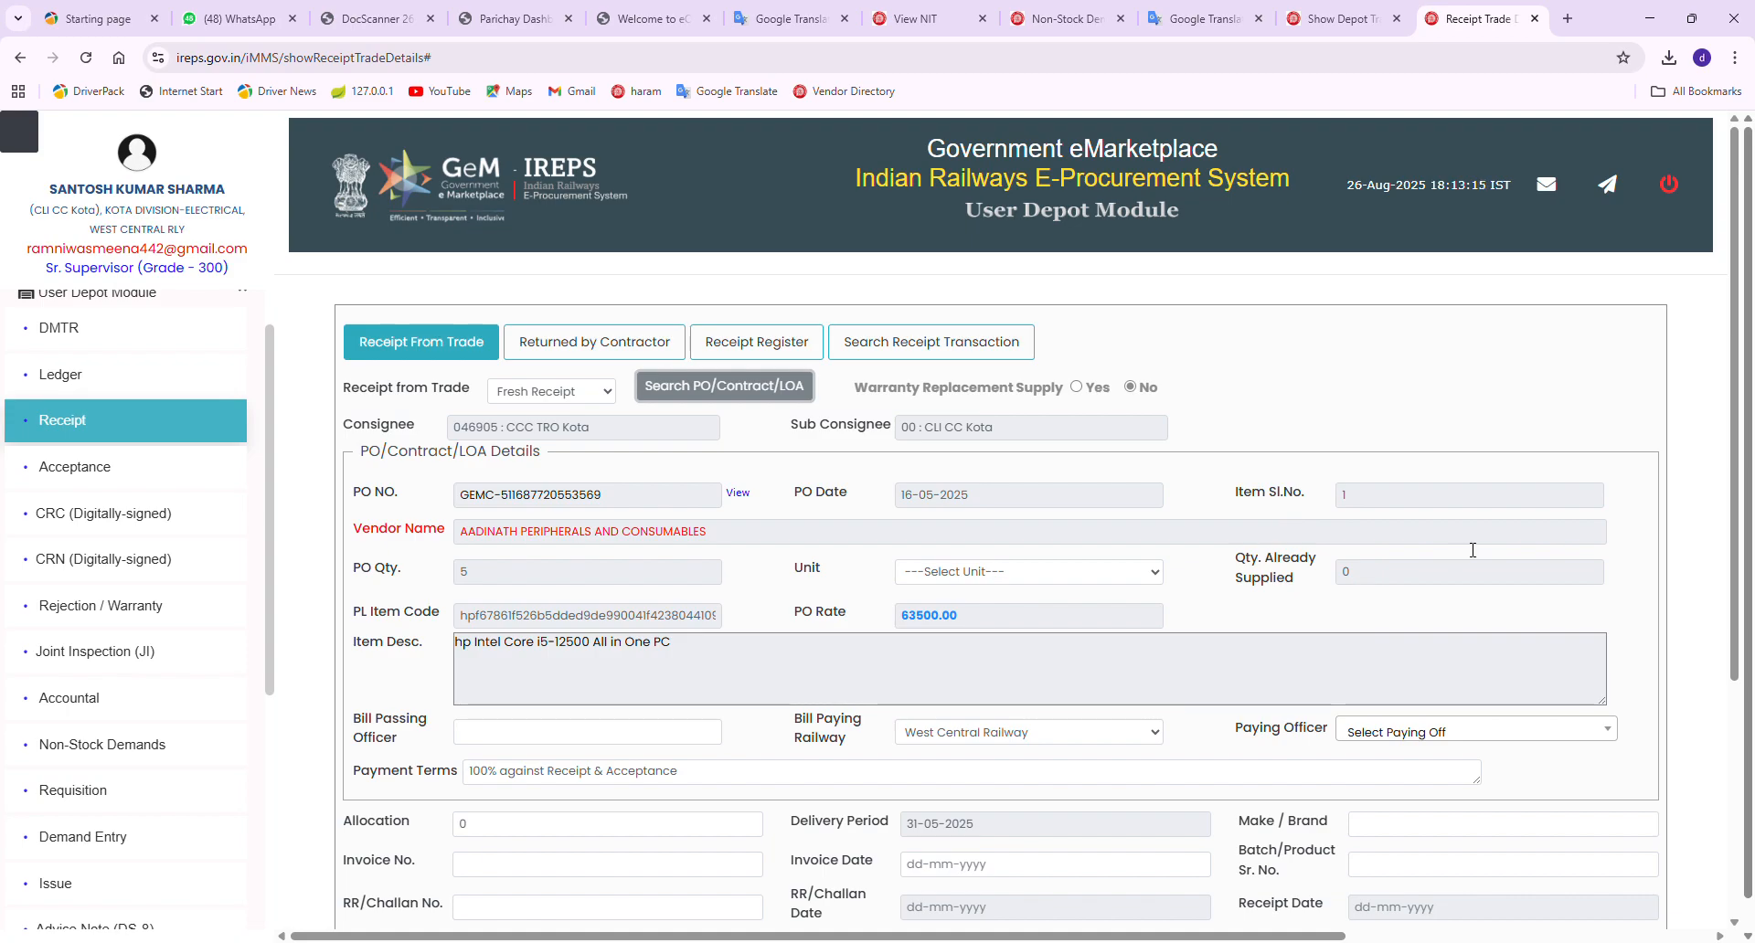
Set the purchase order's unit to Number and check the available Paying Officer options without choosing one
scroll(1327, 557, down, 1)
scroll(1458, 614, down, 3)
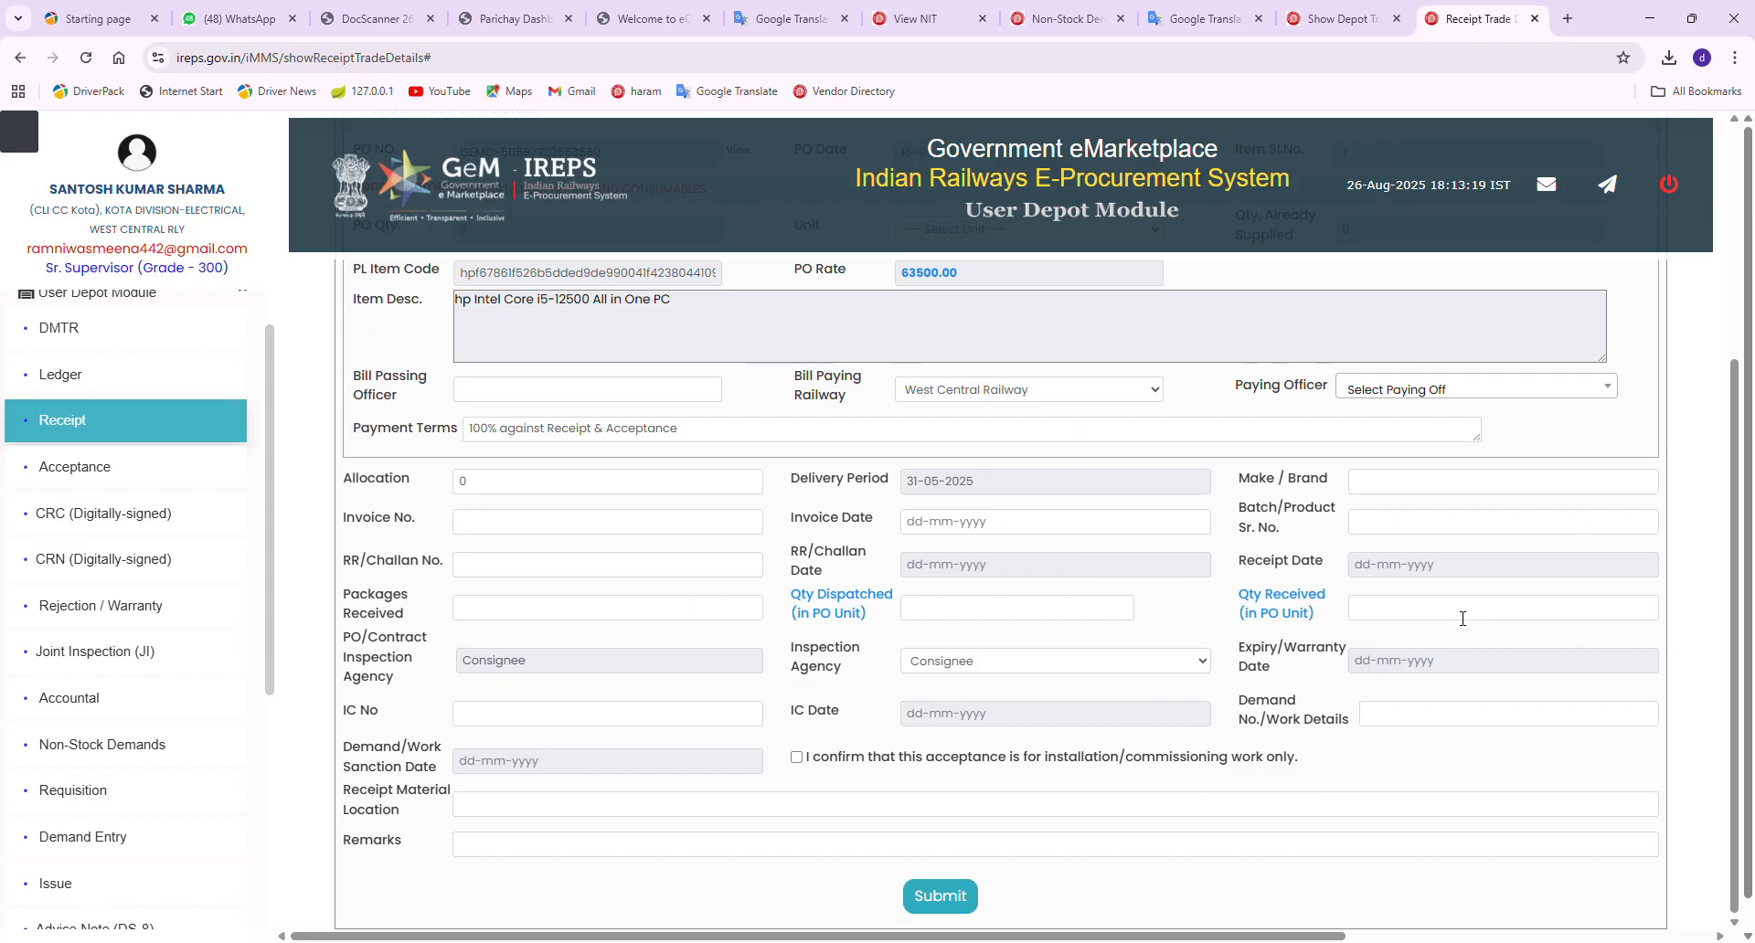
scroll(1148, 618, up, 3)
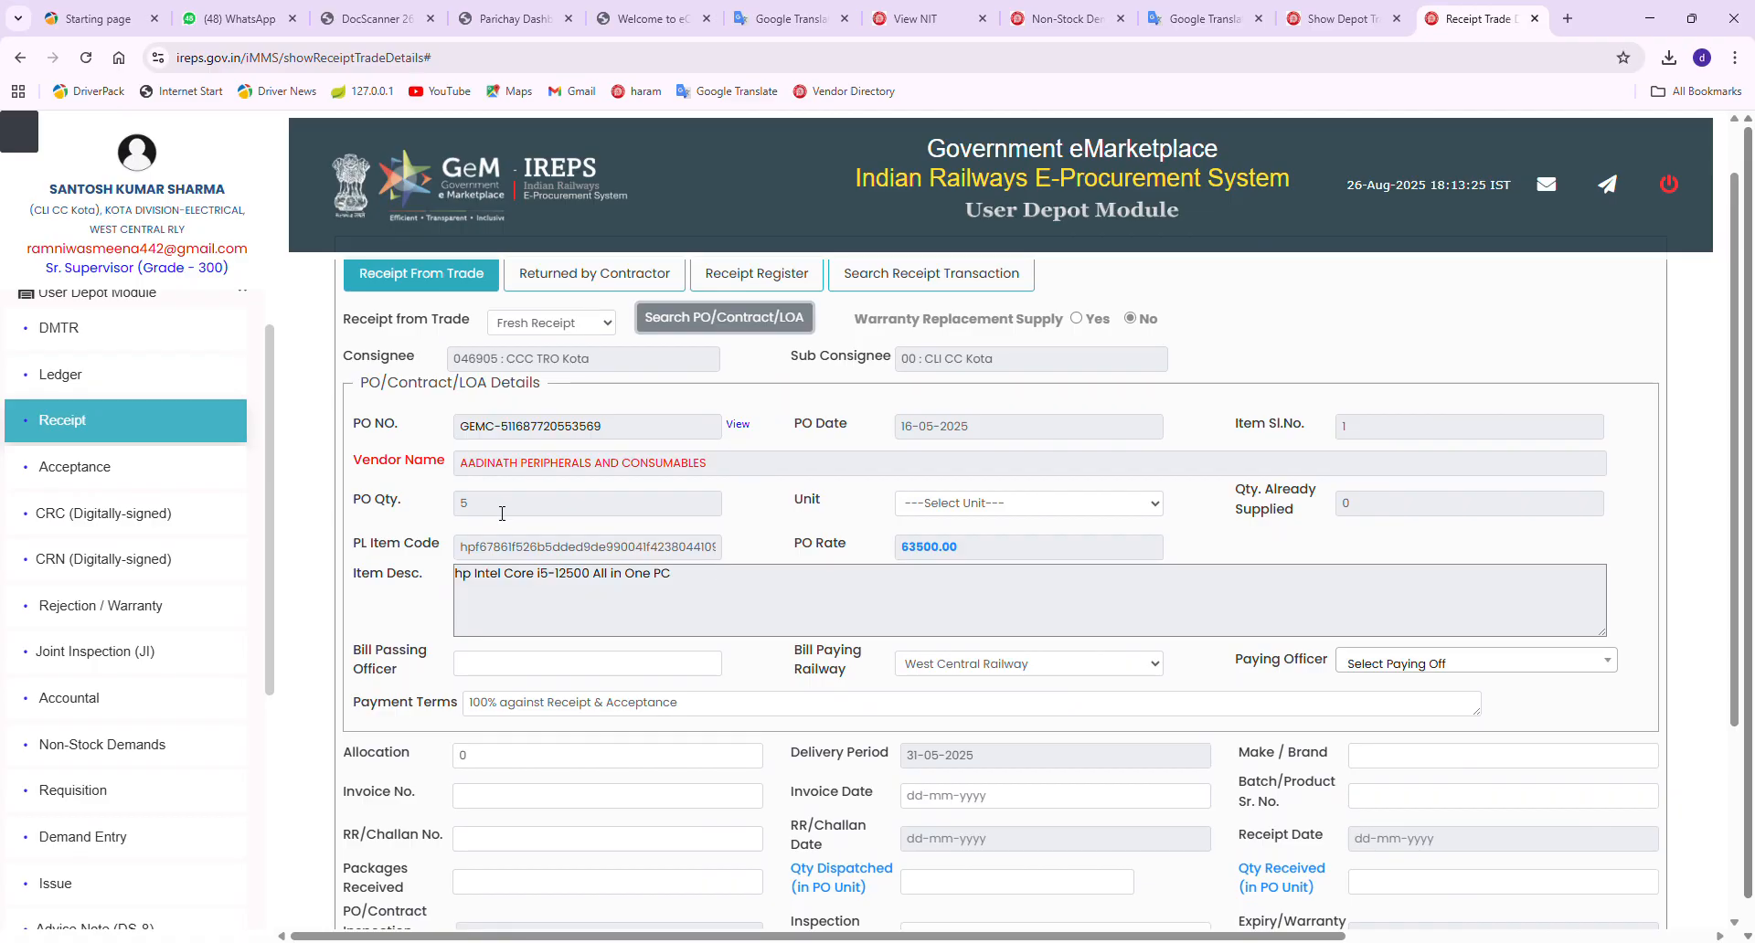
click(1149, 506)
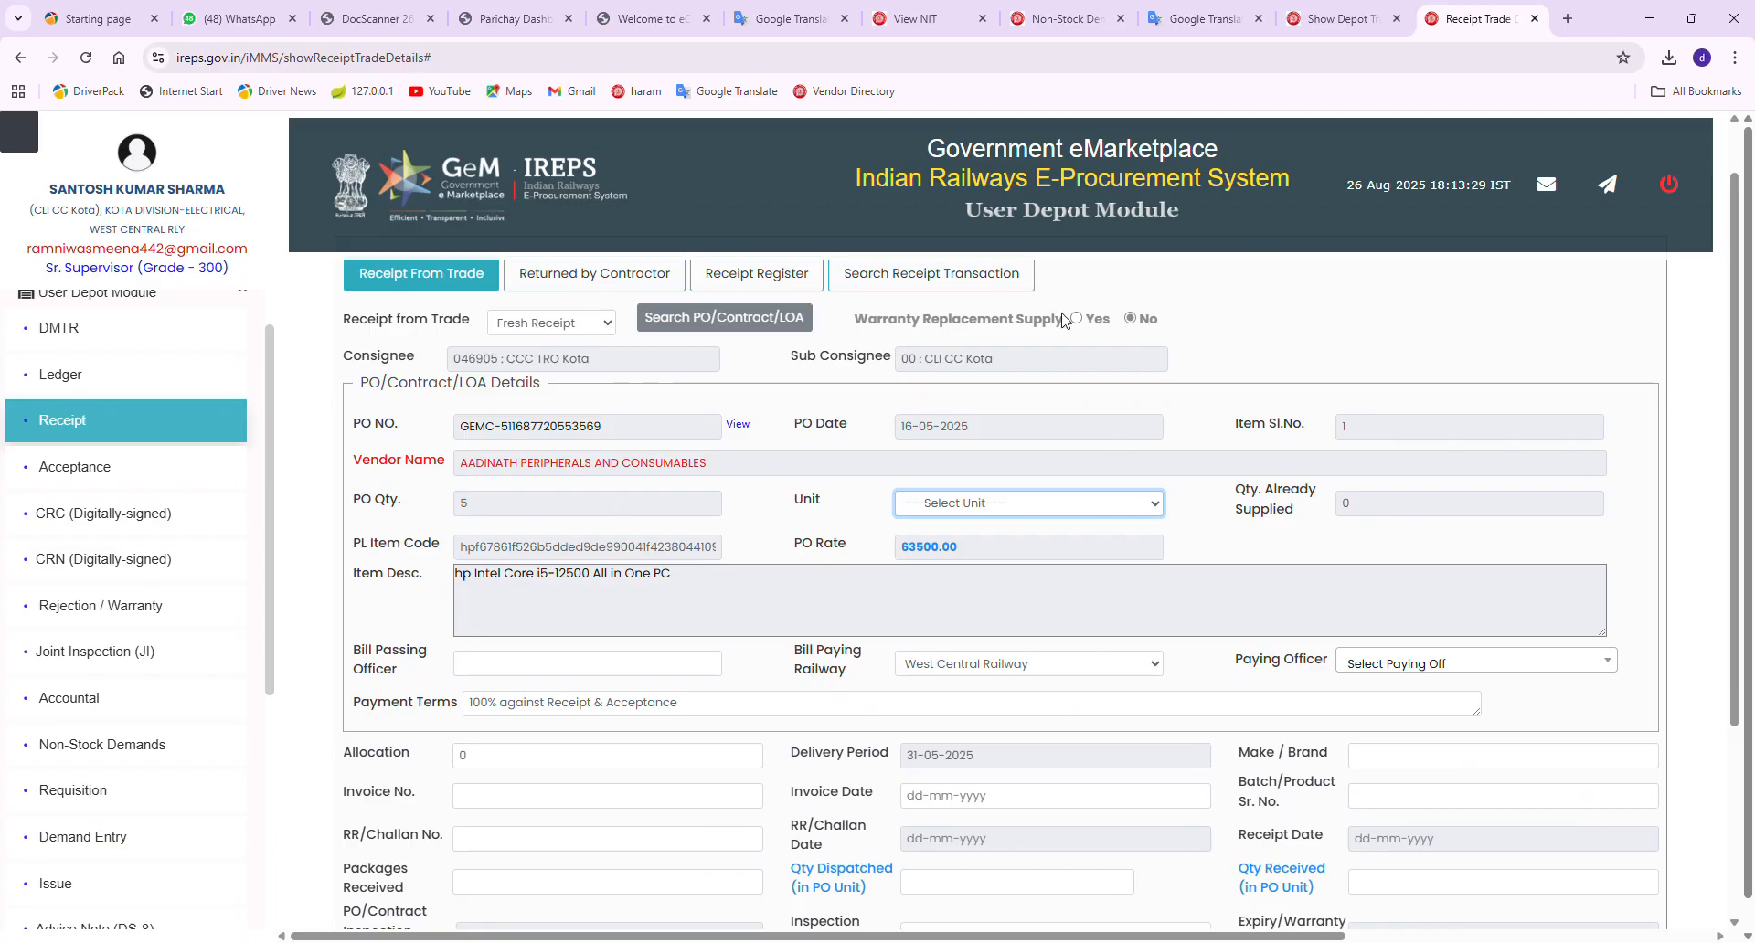
key(Down)
click(1386, 516)
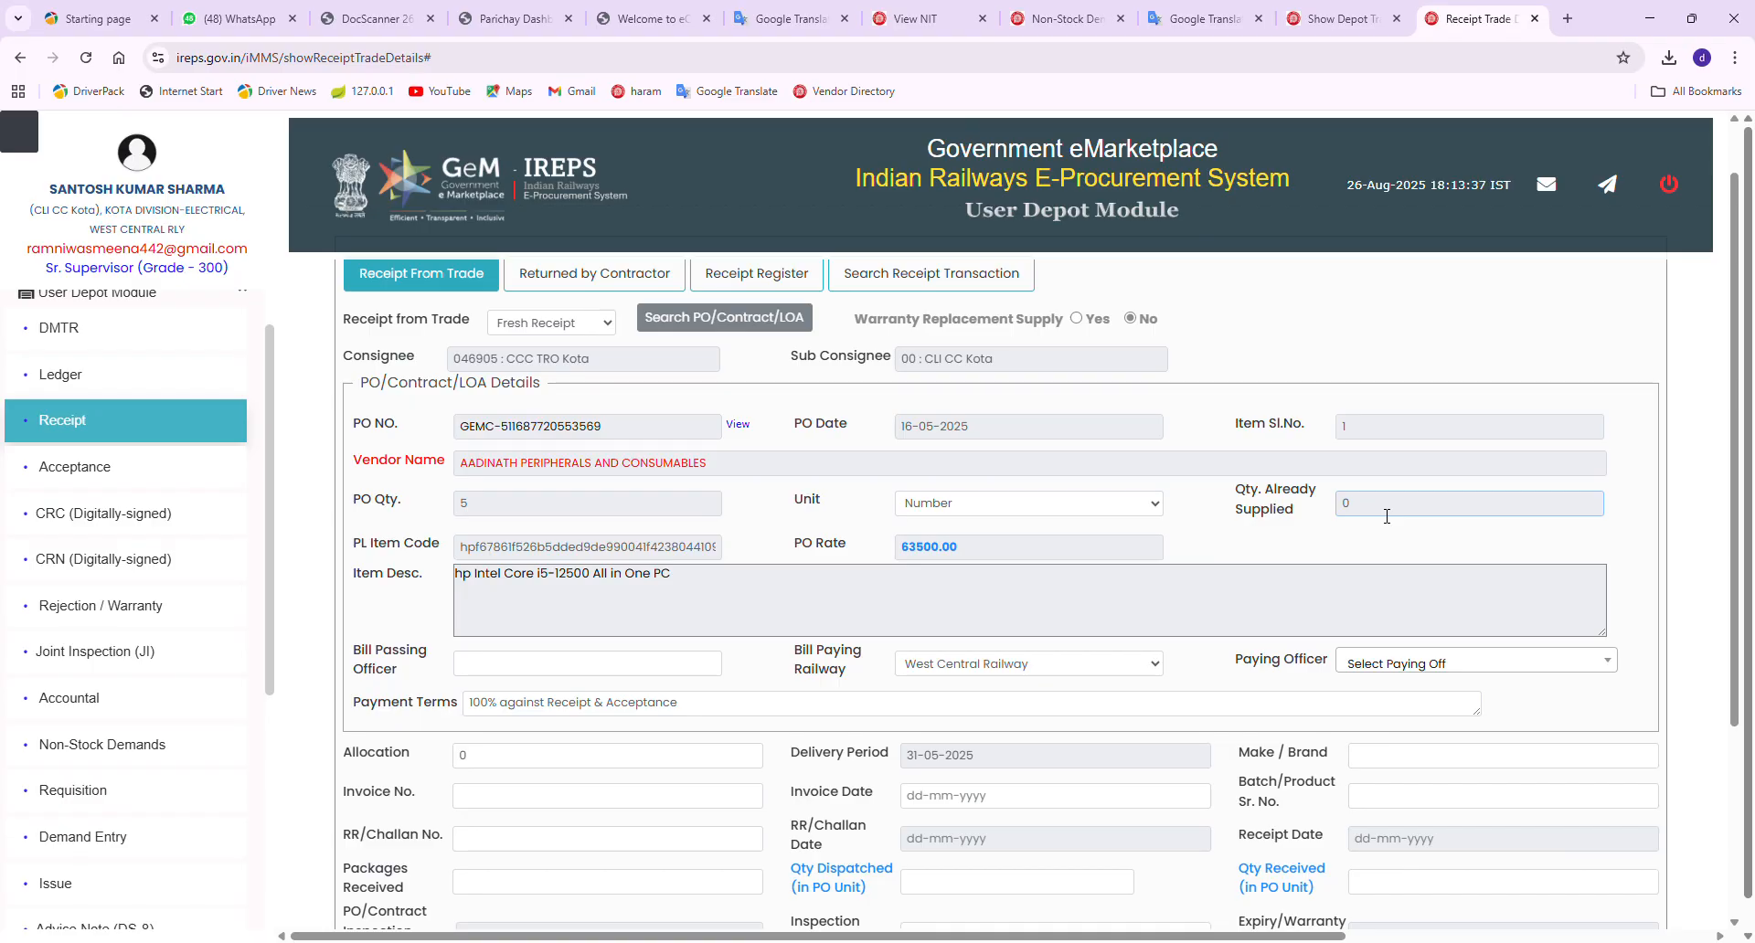
click(1615, 670)
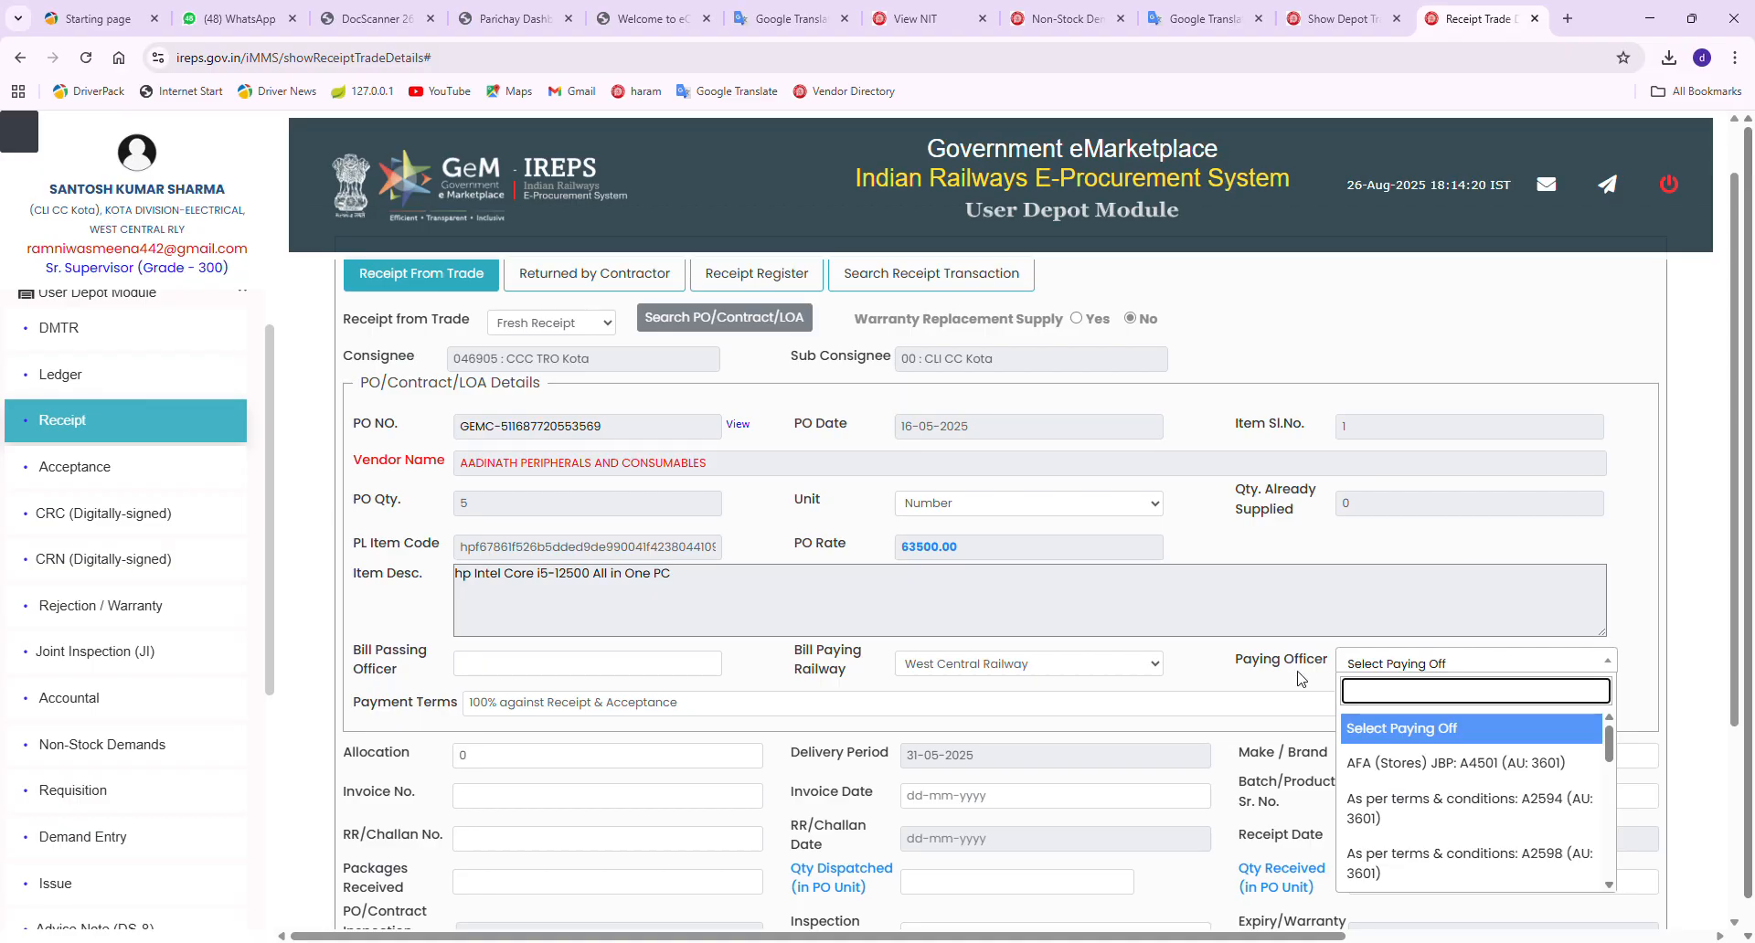
click(1215, 697)
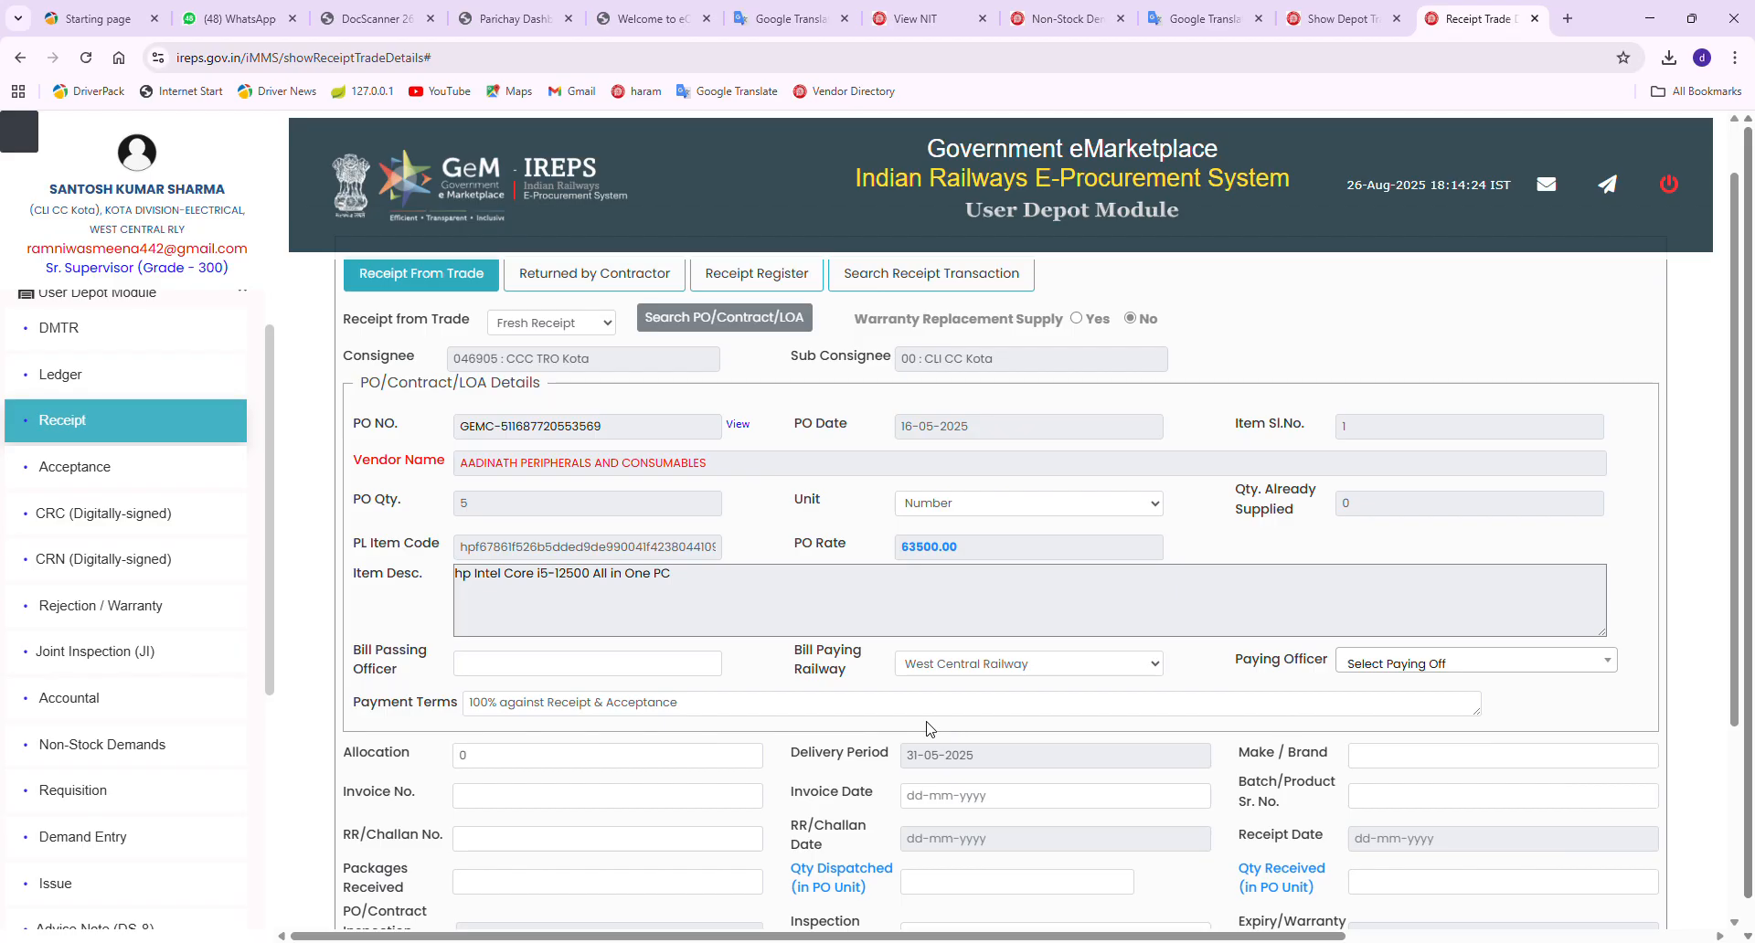
Complete the Allocation code as 020644204, keeping the existing delivery period
click(478, 758)
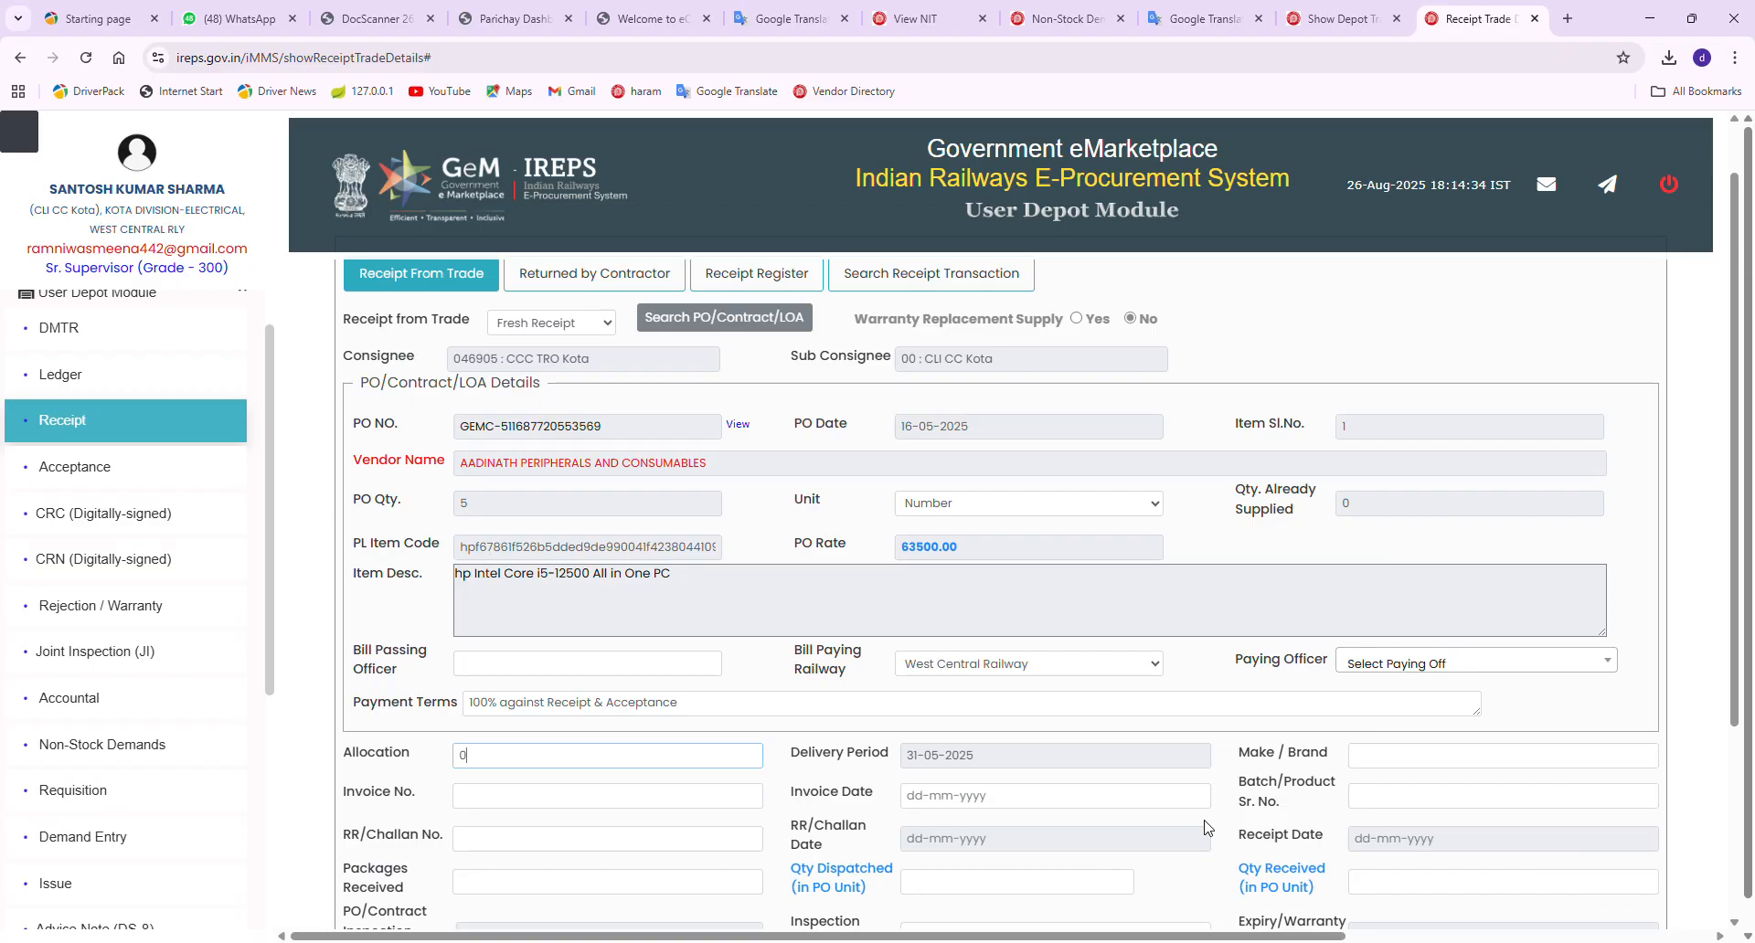
text(20644204)
click(1001, 769)
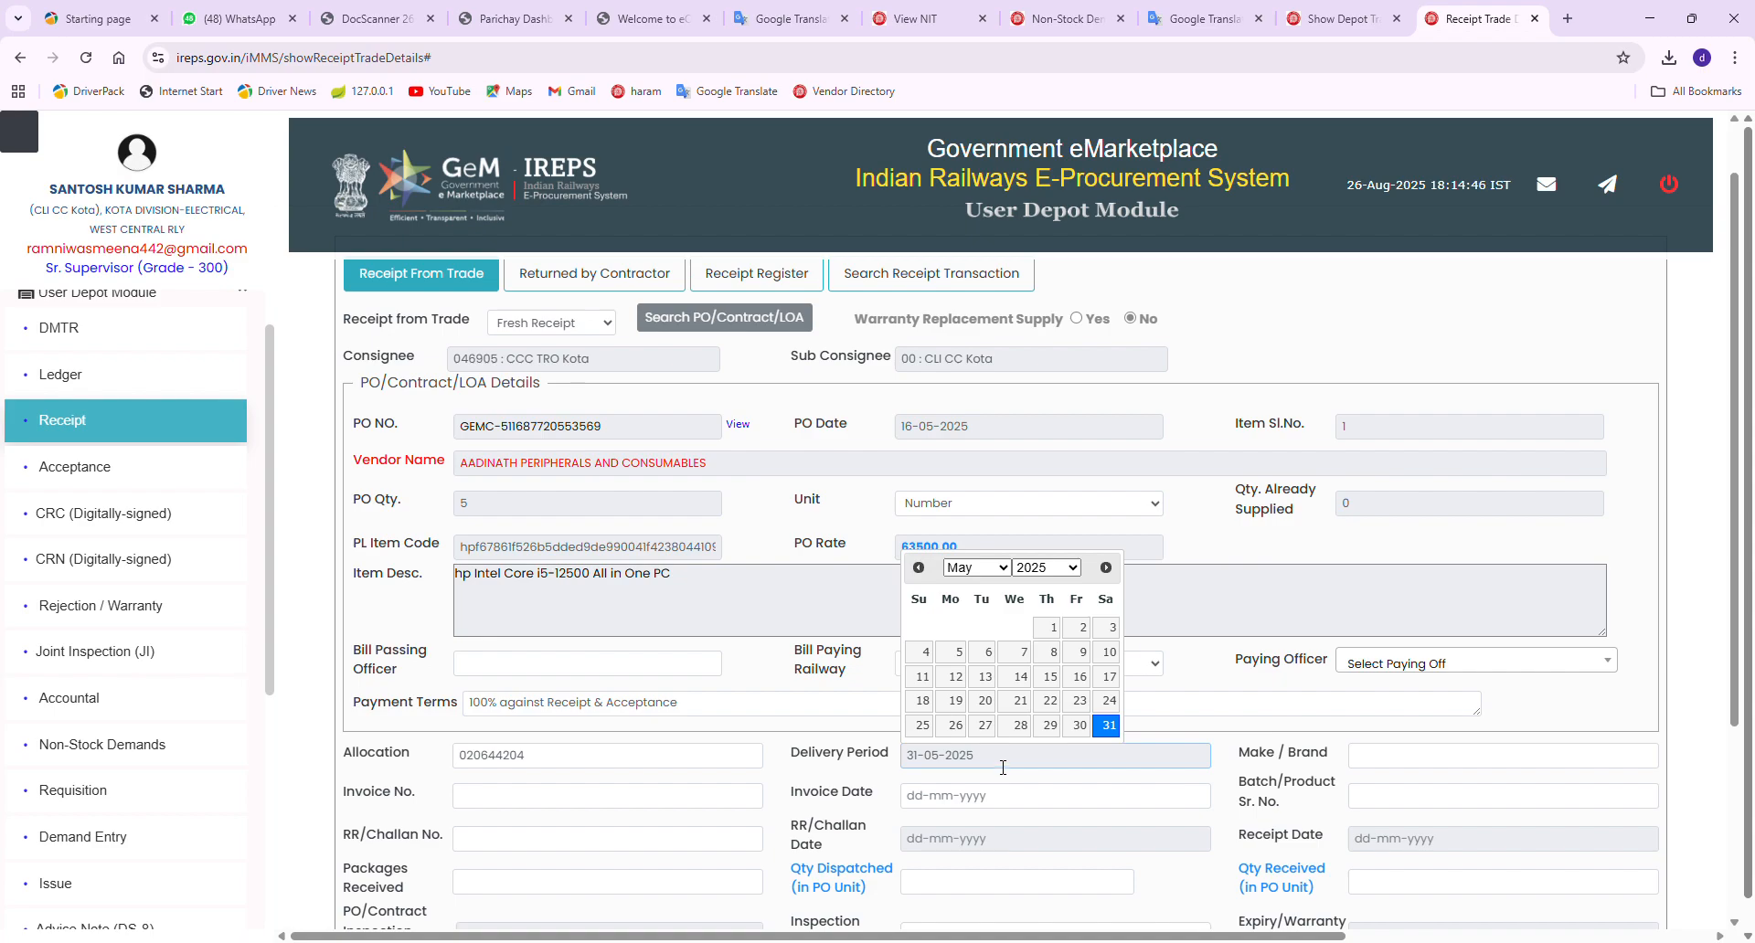
click(1367, 760)
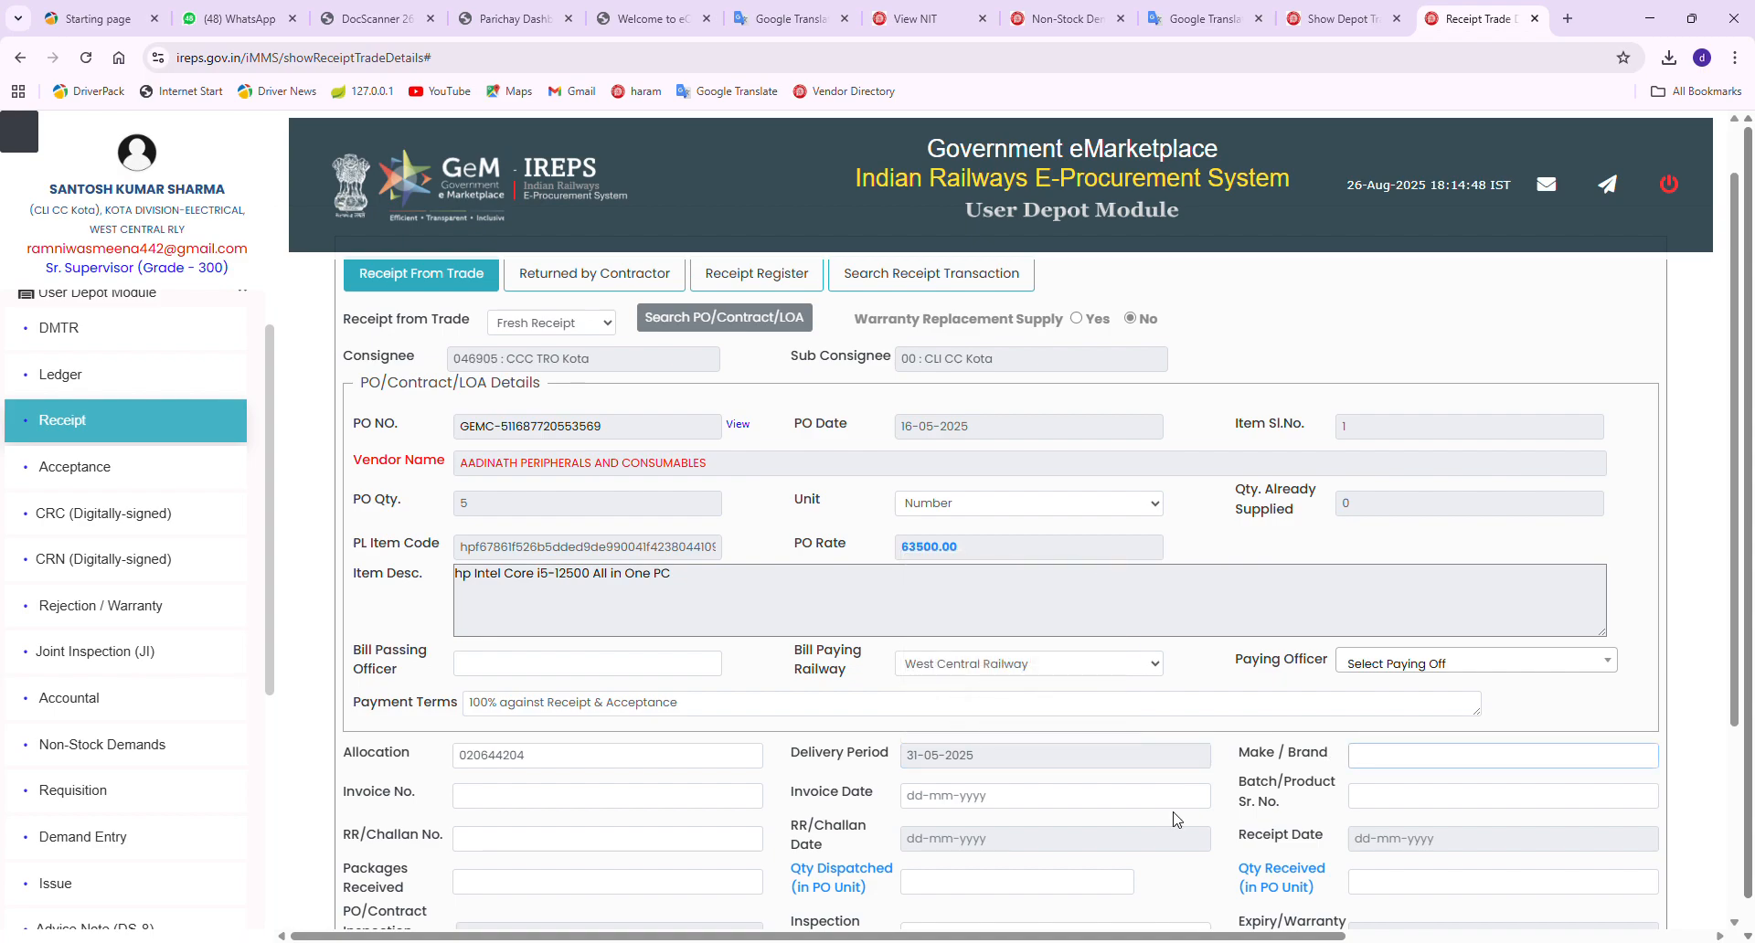
Enter the vendor's invoice number and set the invoice date to 20-05-2025
click(475, 801)
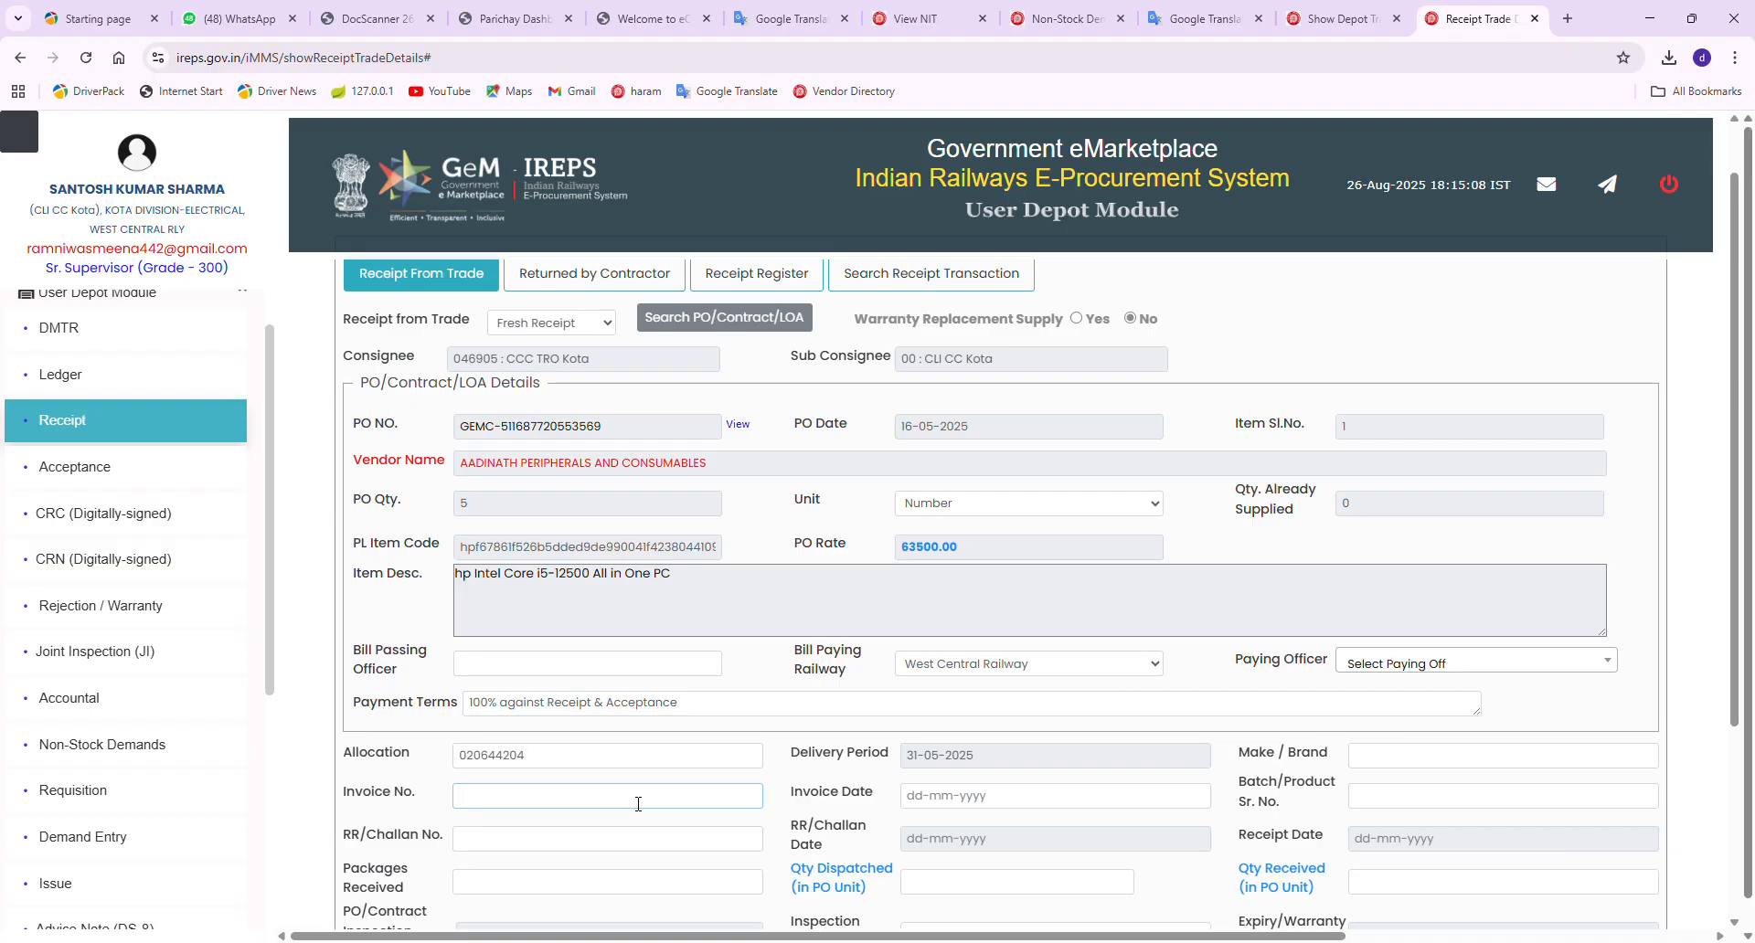
text(GEMC/25-26)
text(/116)
click(917, 788)
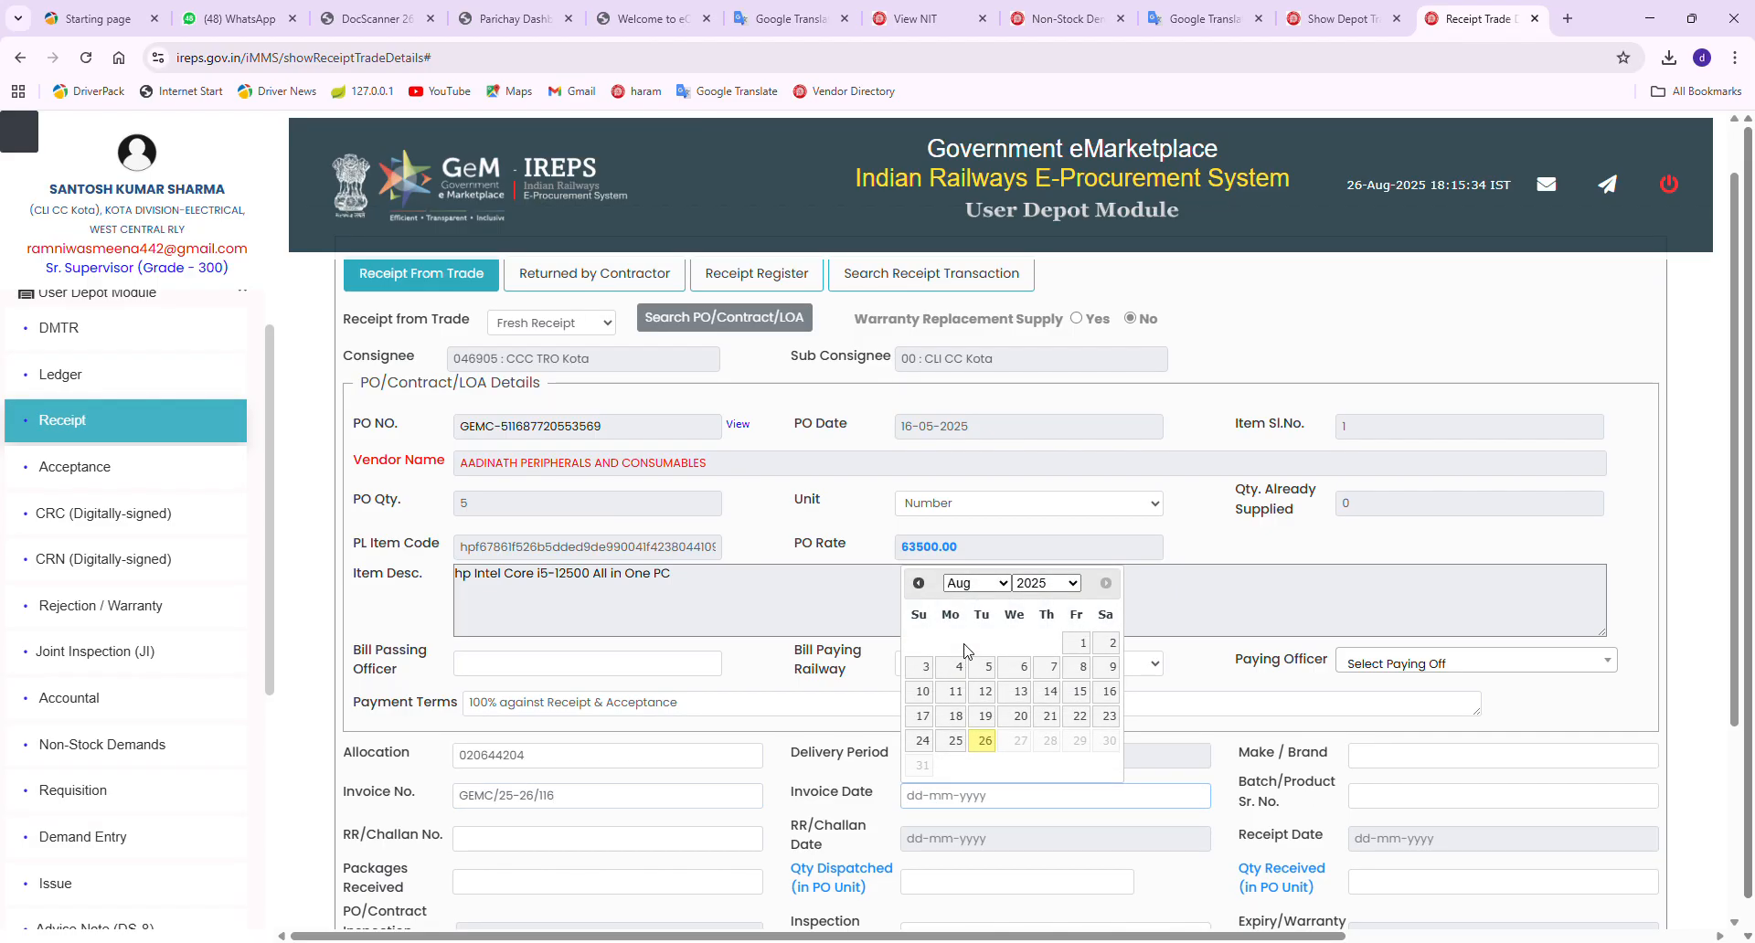
click(1003, 585)
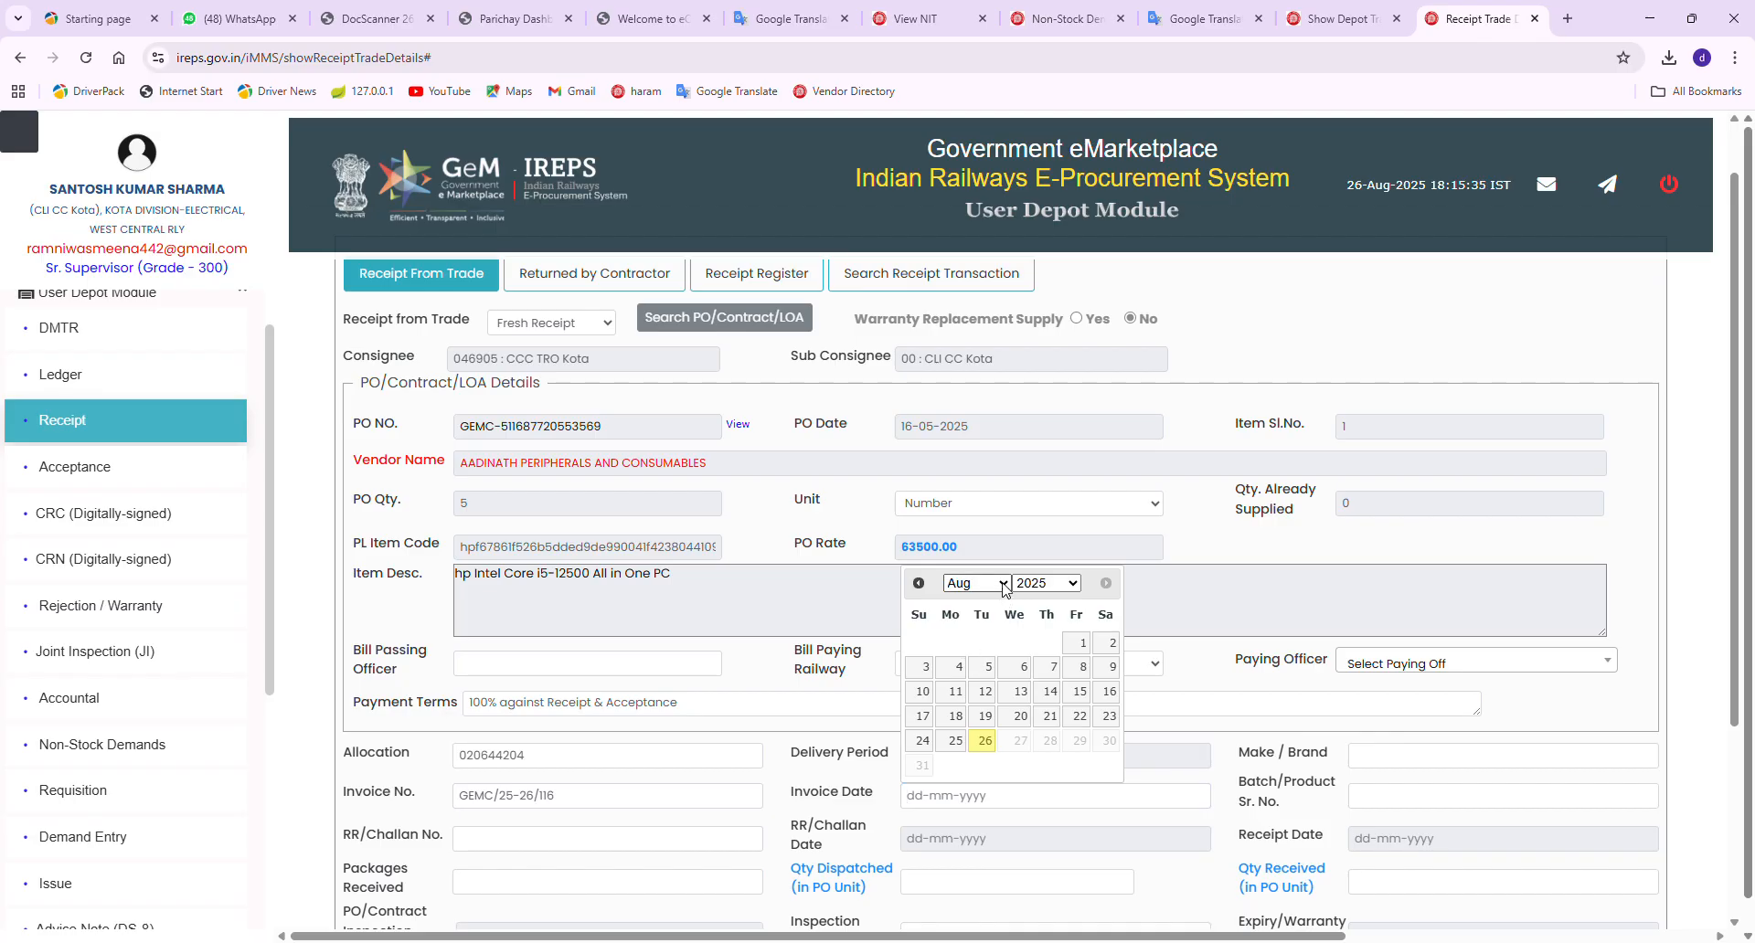
click(964, 707)
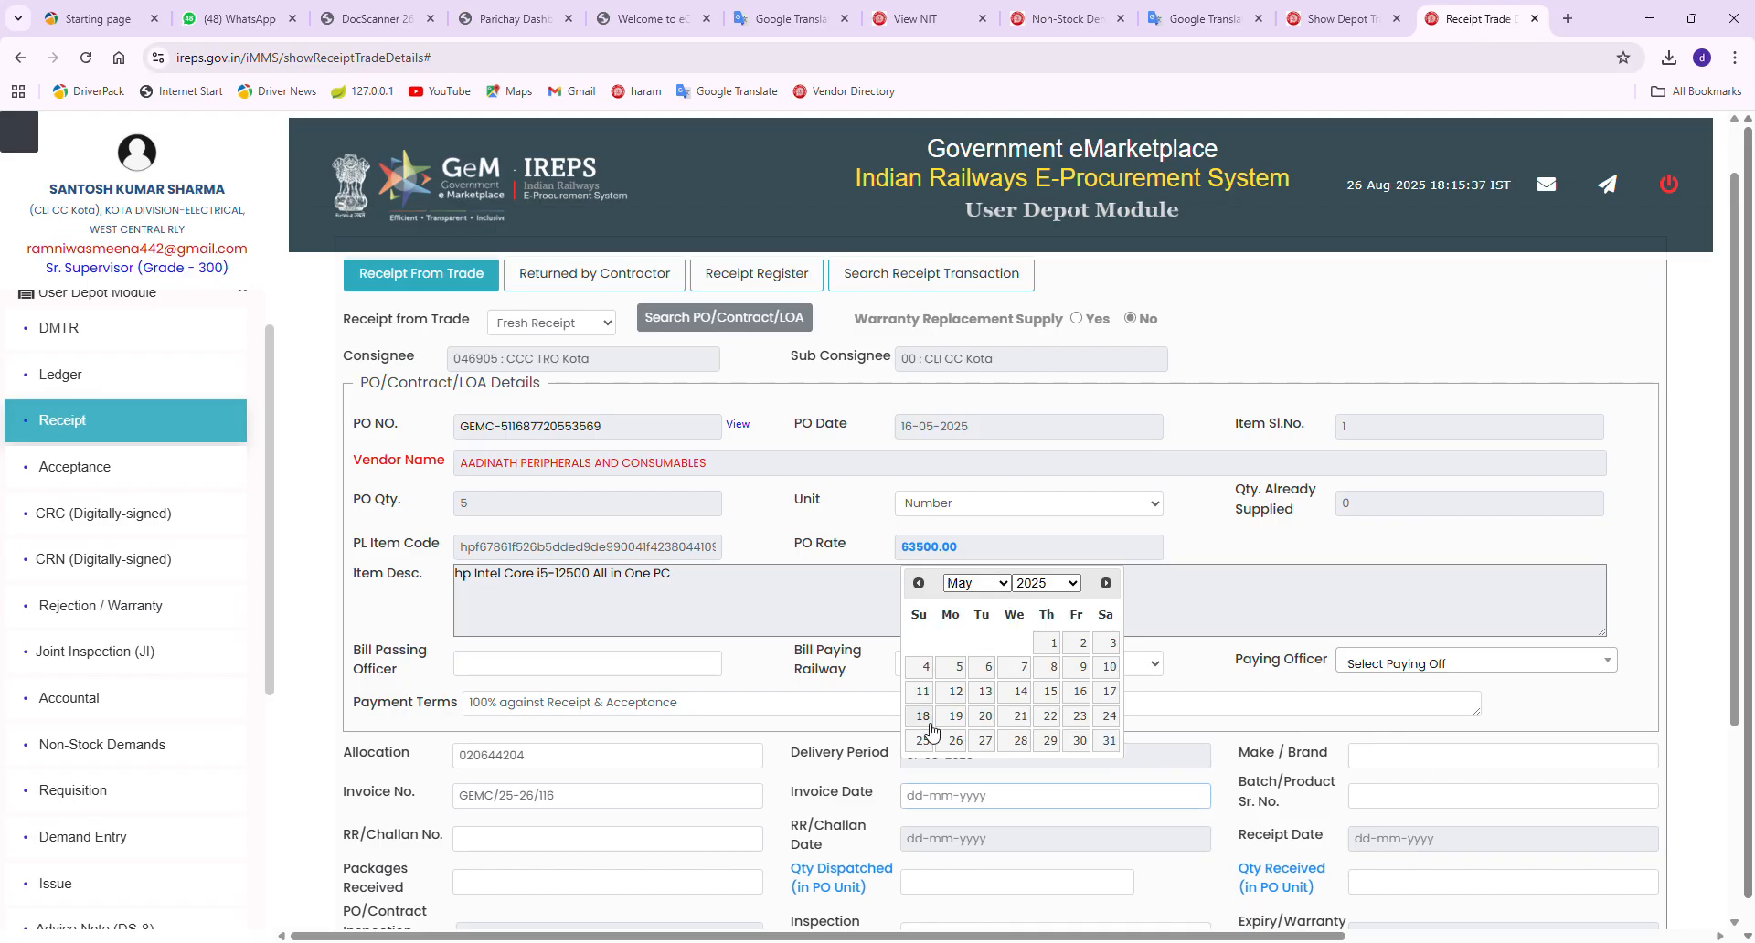
click(984, 716)
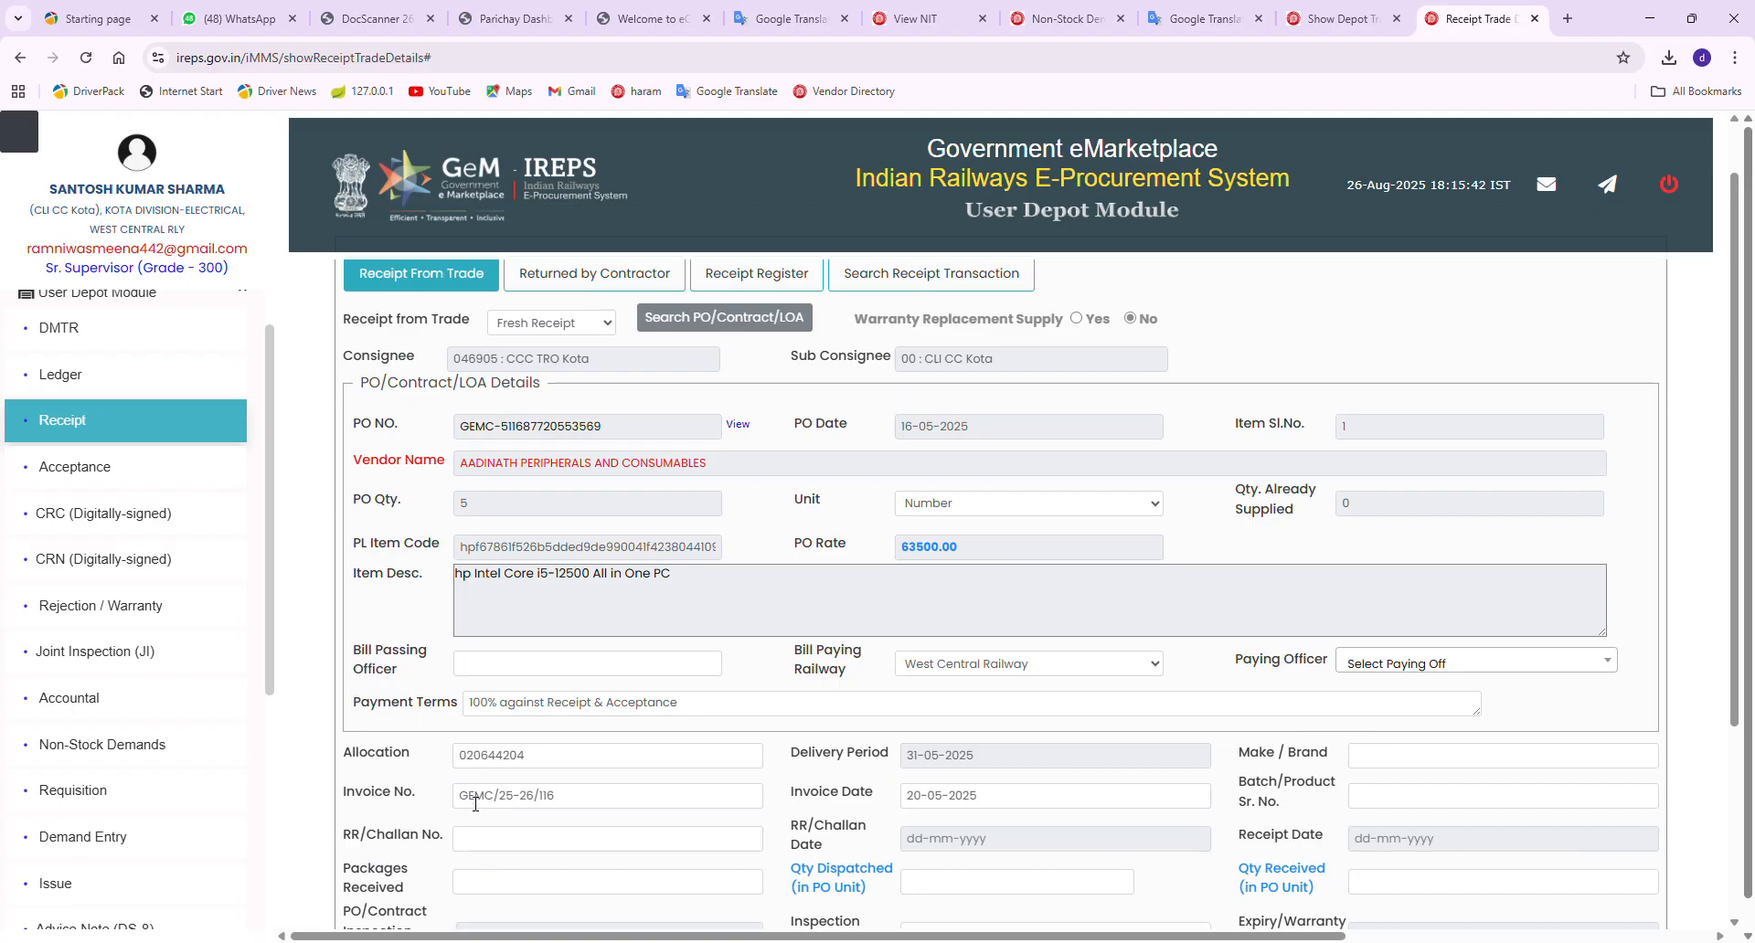
Copy the invoice number into RR/Challan No. and set the RR/Challan date to 20-05-2025
drag(459, 799, 582, 800)
key(ctrl+c)
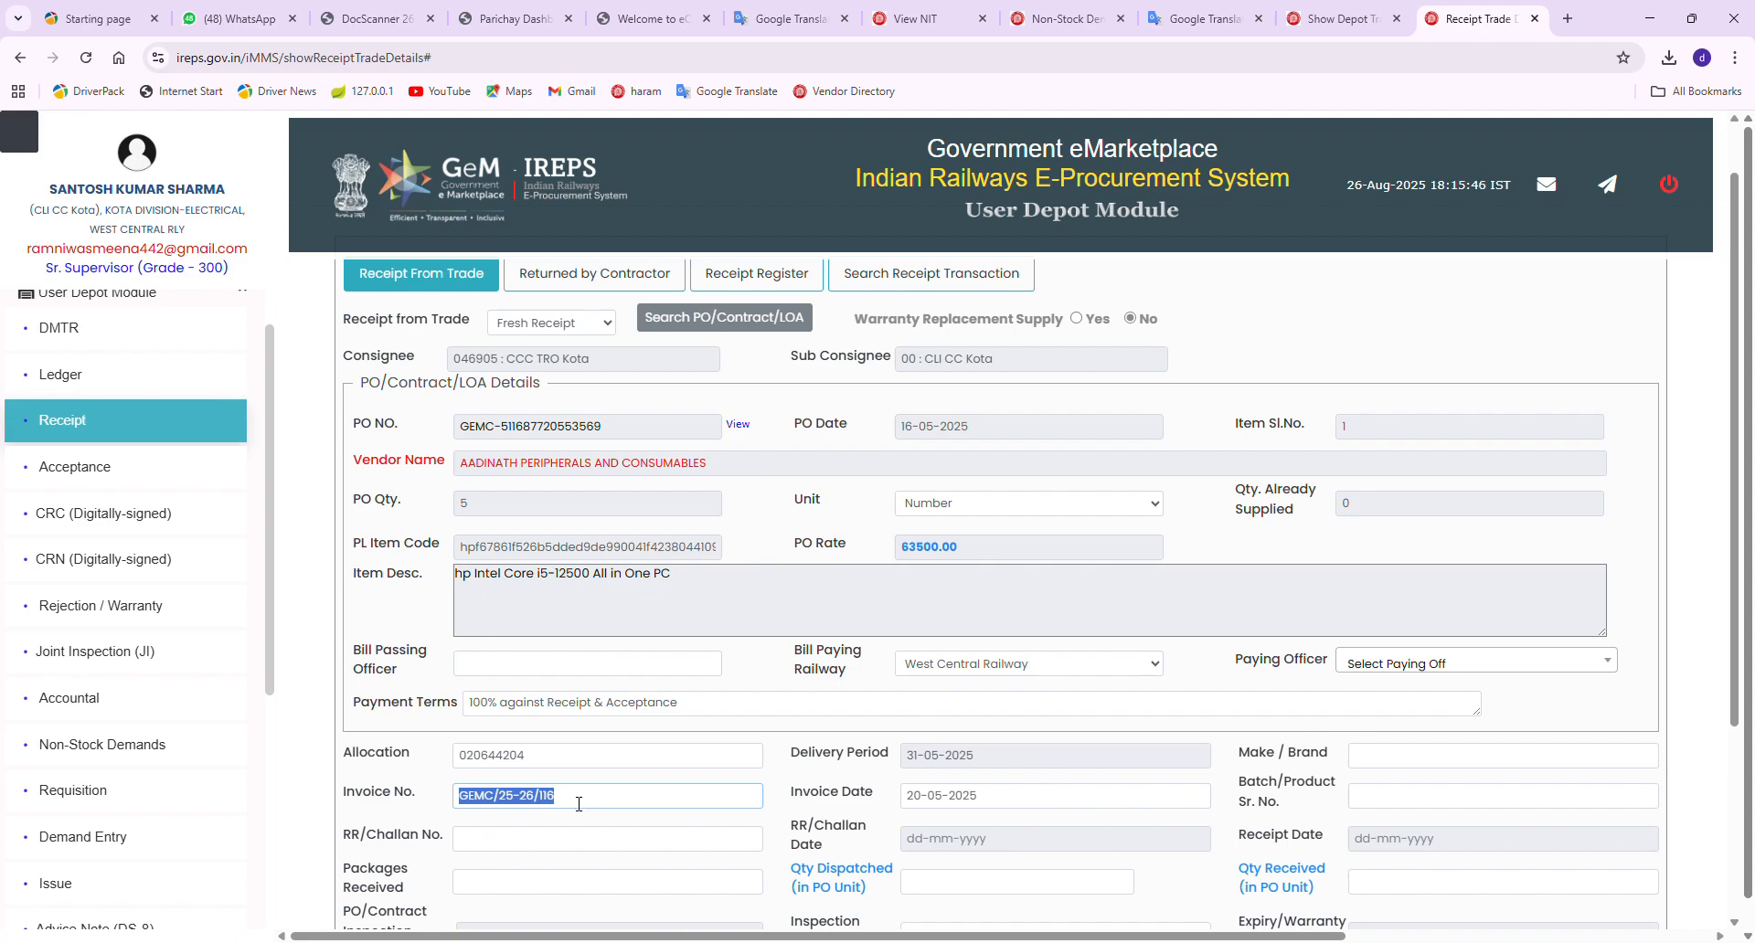
click(494, 839)
key(ctrl+v)
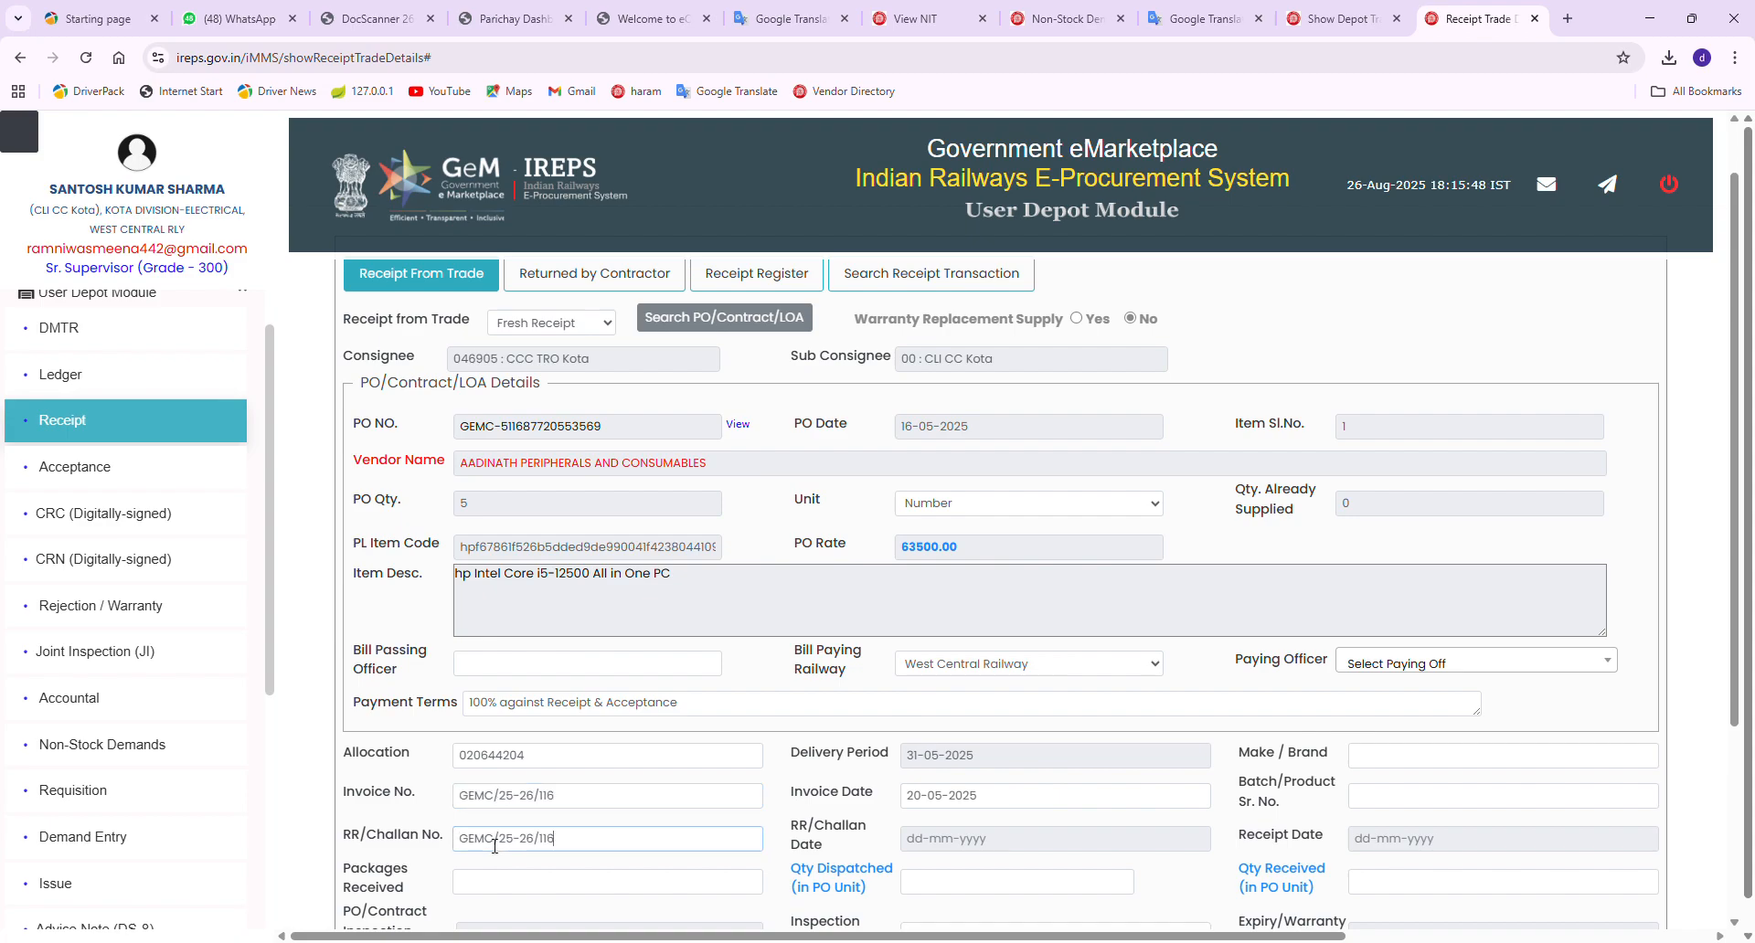
scroll(941, 755, down, 2)
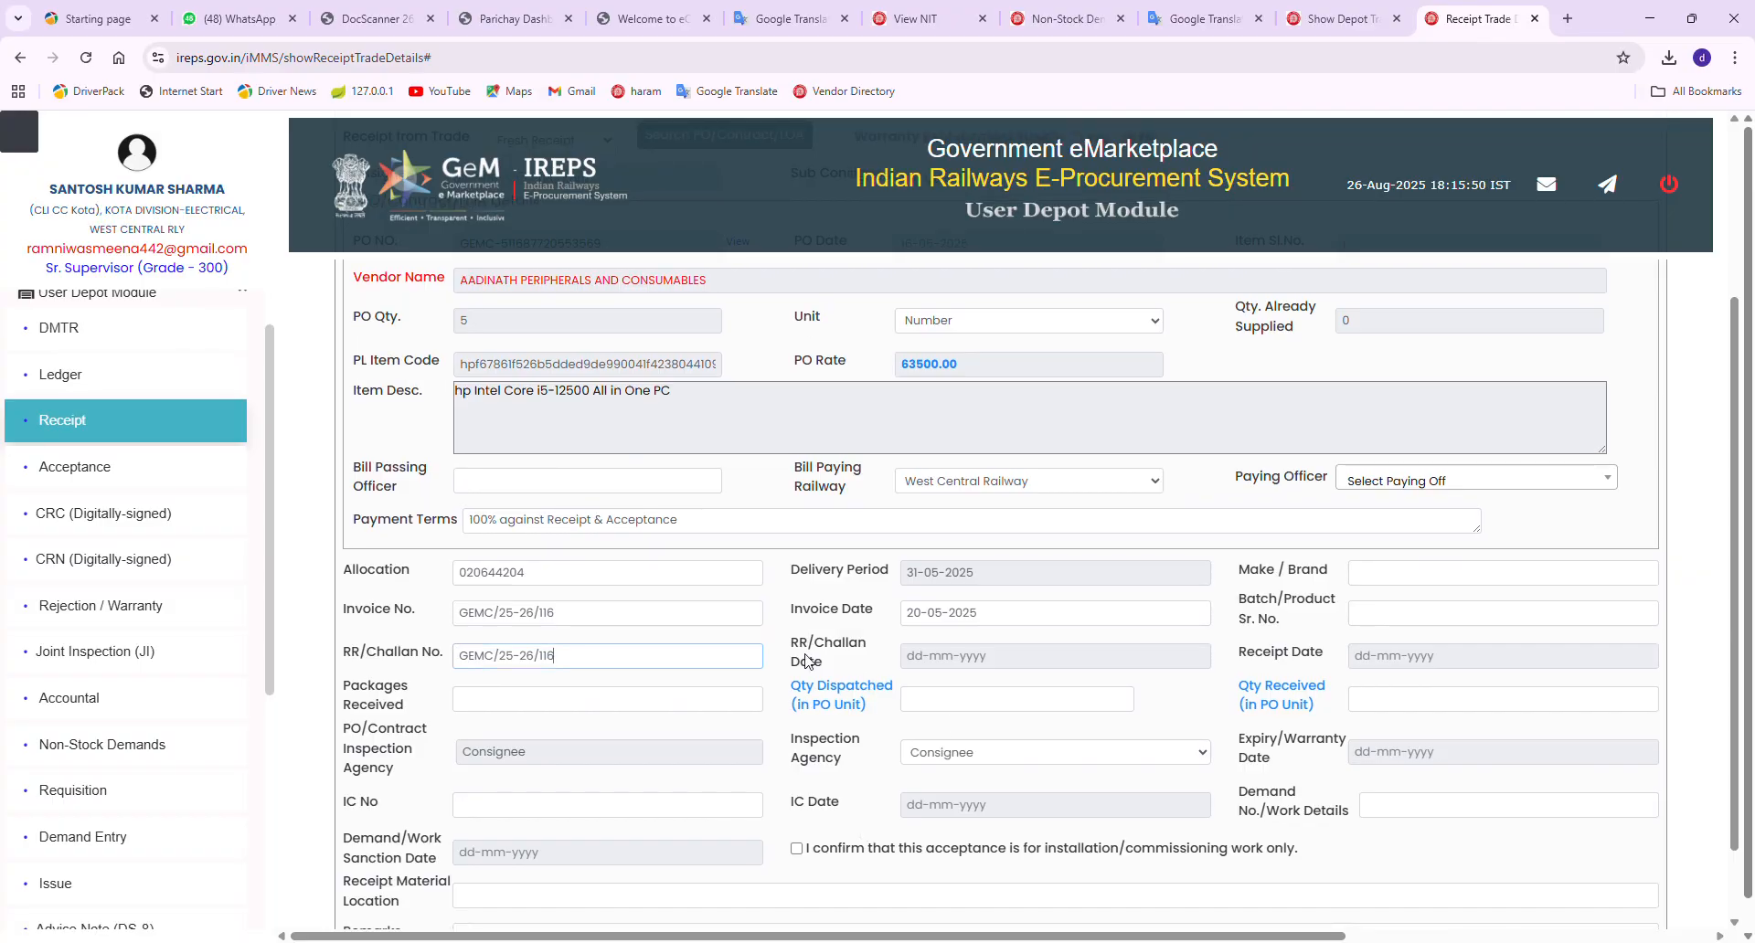
click(945, 666)
click(1001, 687)
click(981, 797)
click(985, 821)
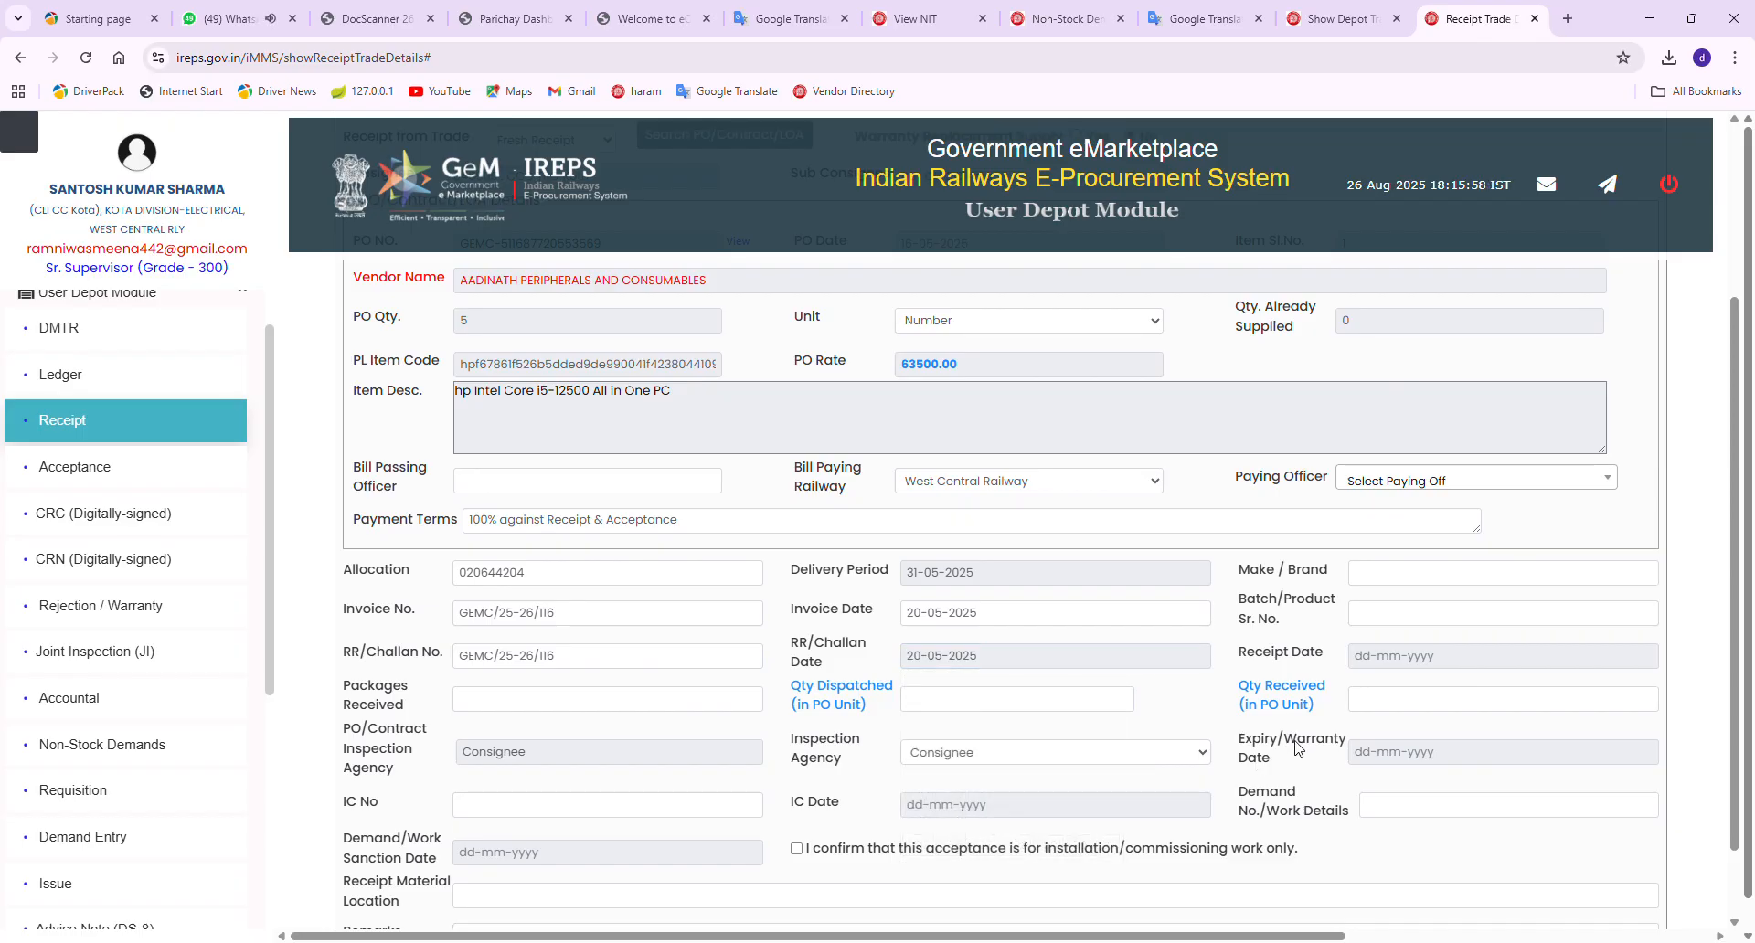
Set the receipt date to 26-05-2025
click(1395, 663)
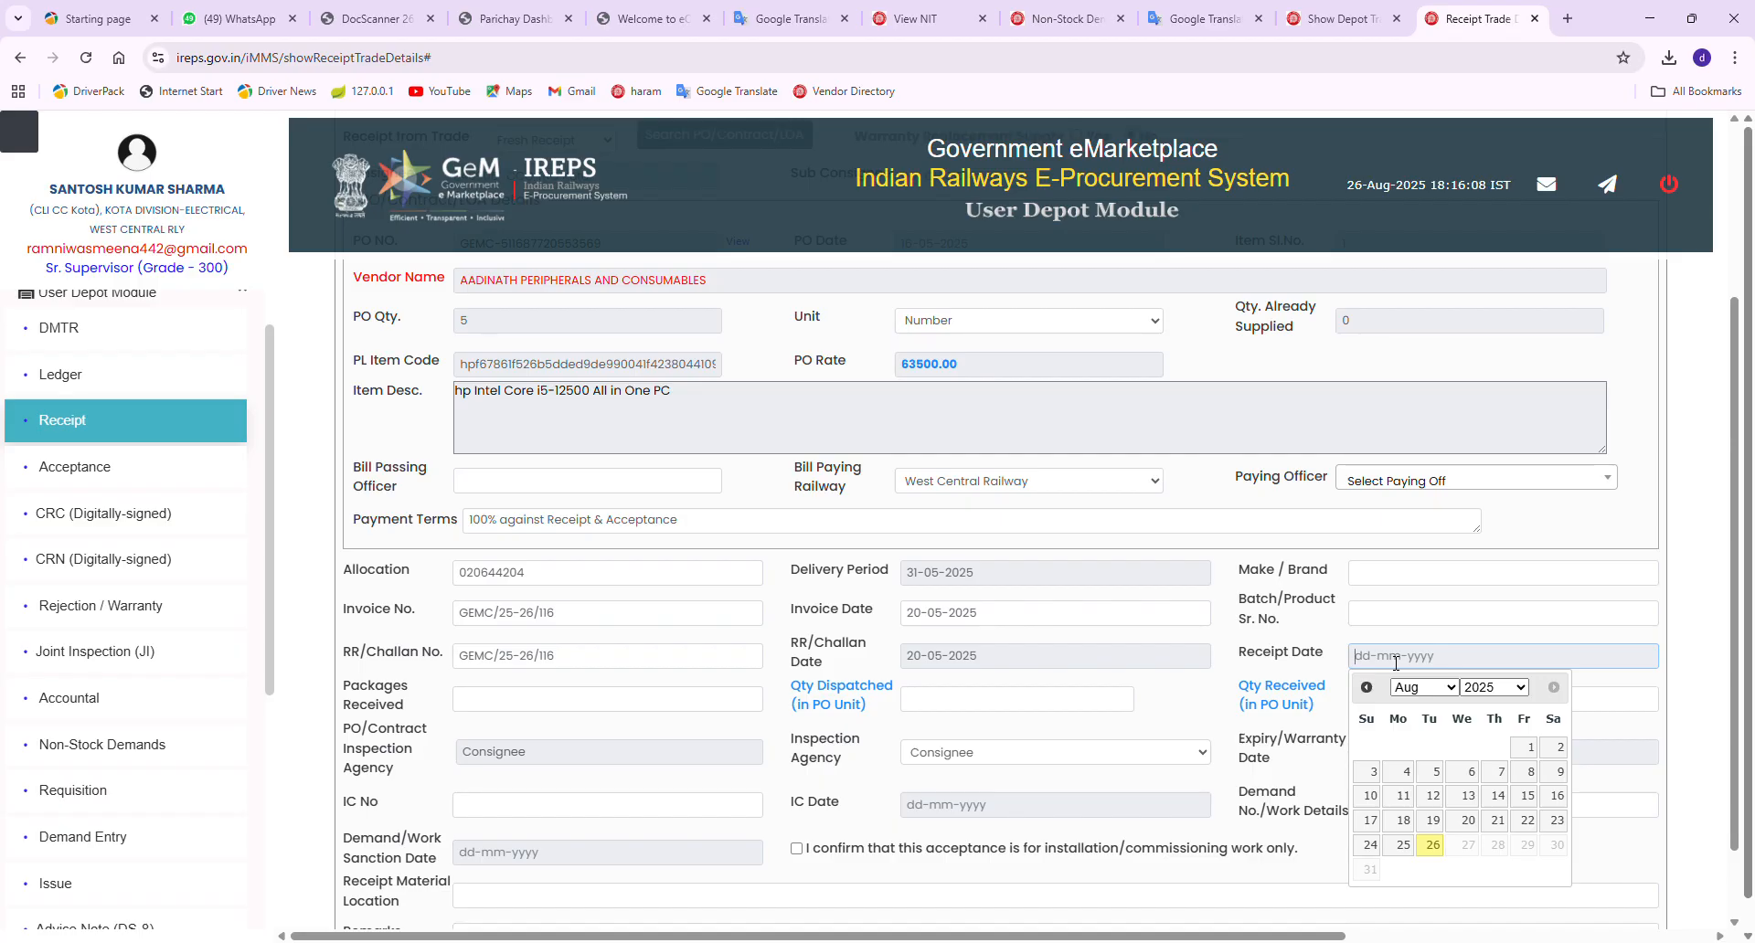
click(1432, 844)
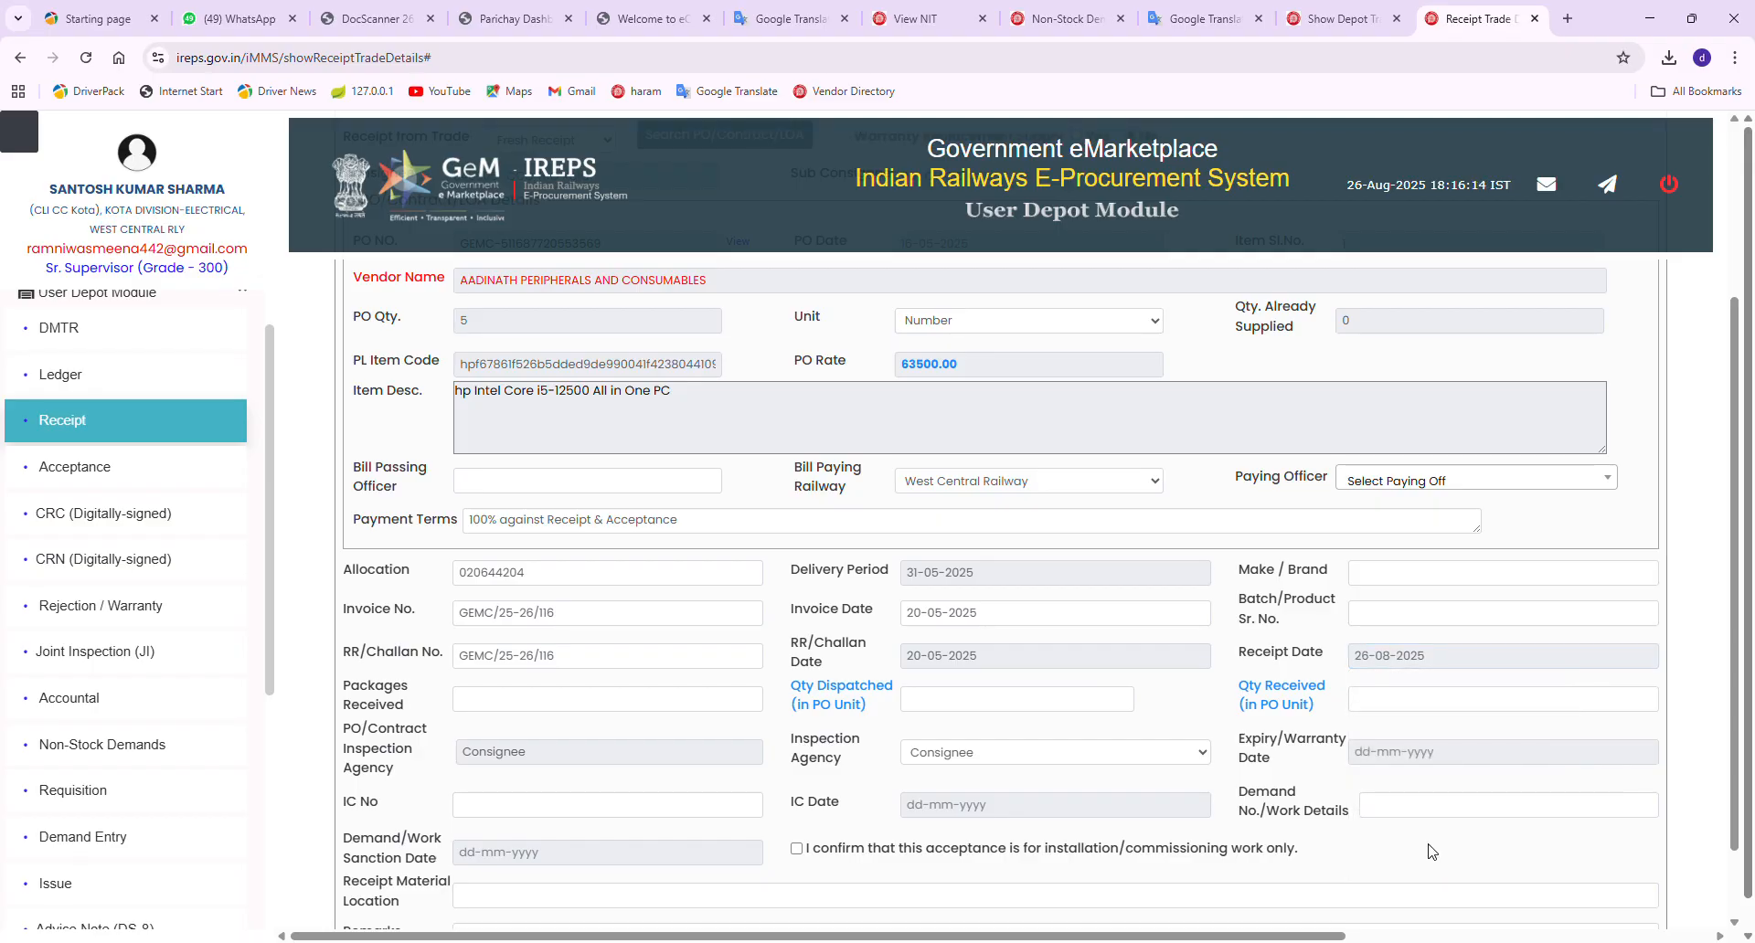
click(1446, 655)
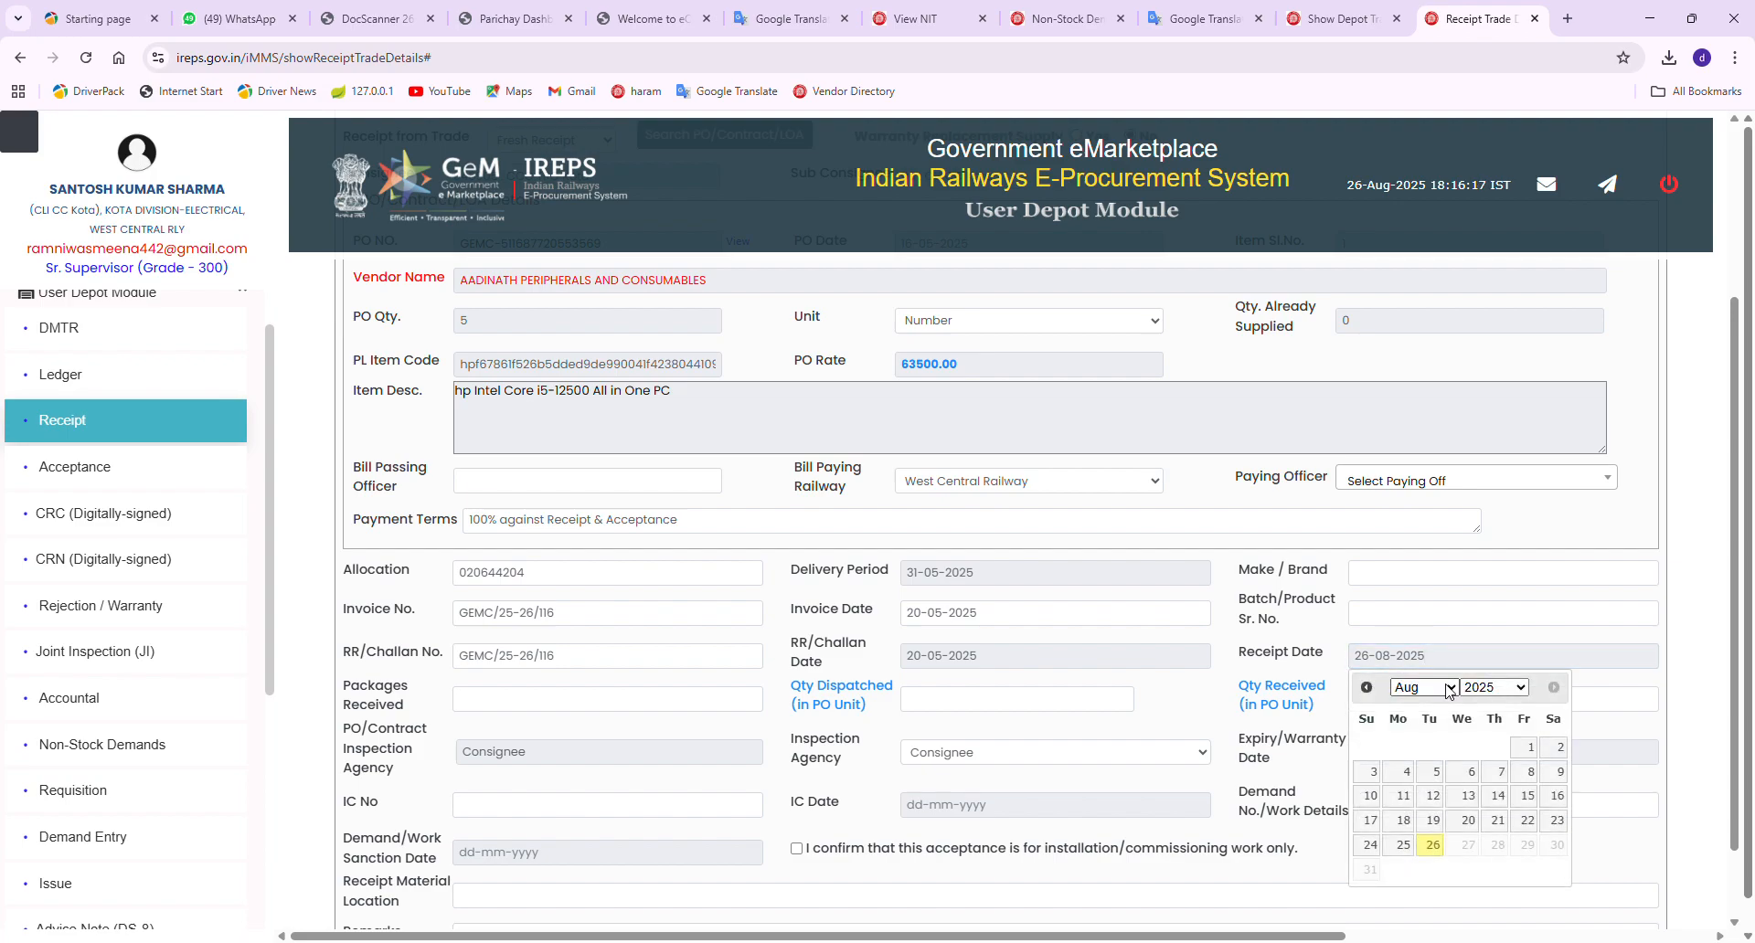
click(1420, 802)
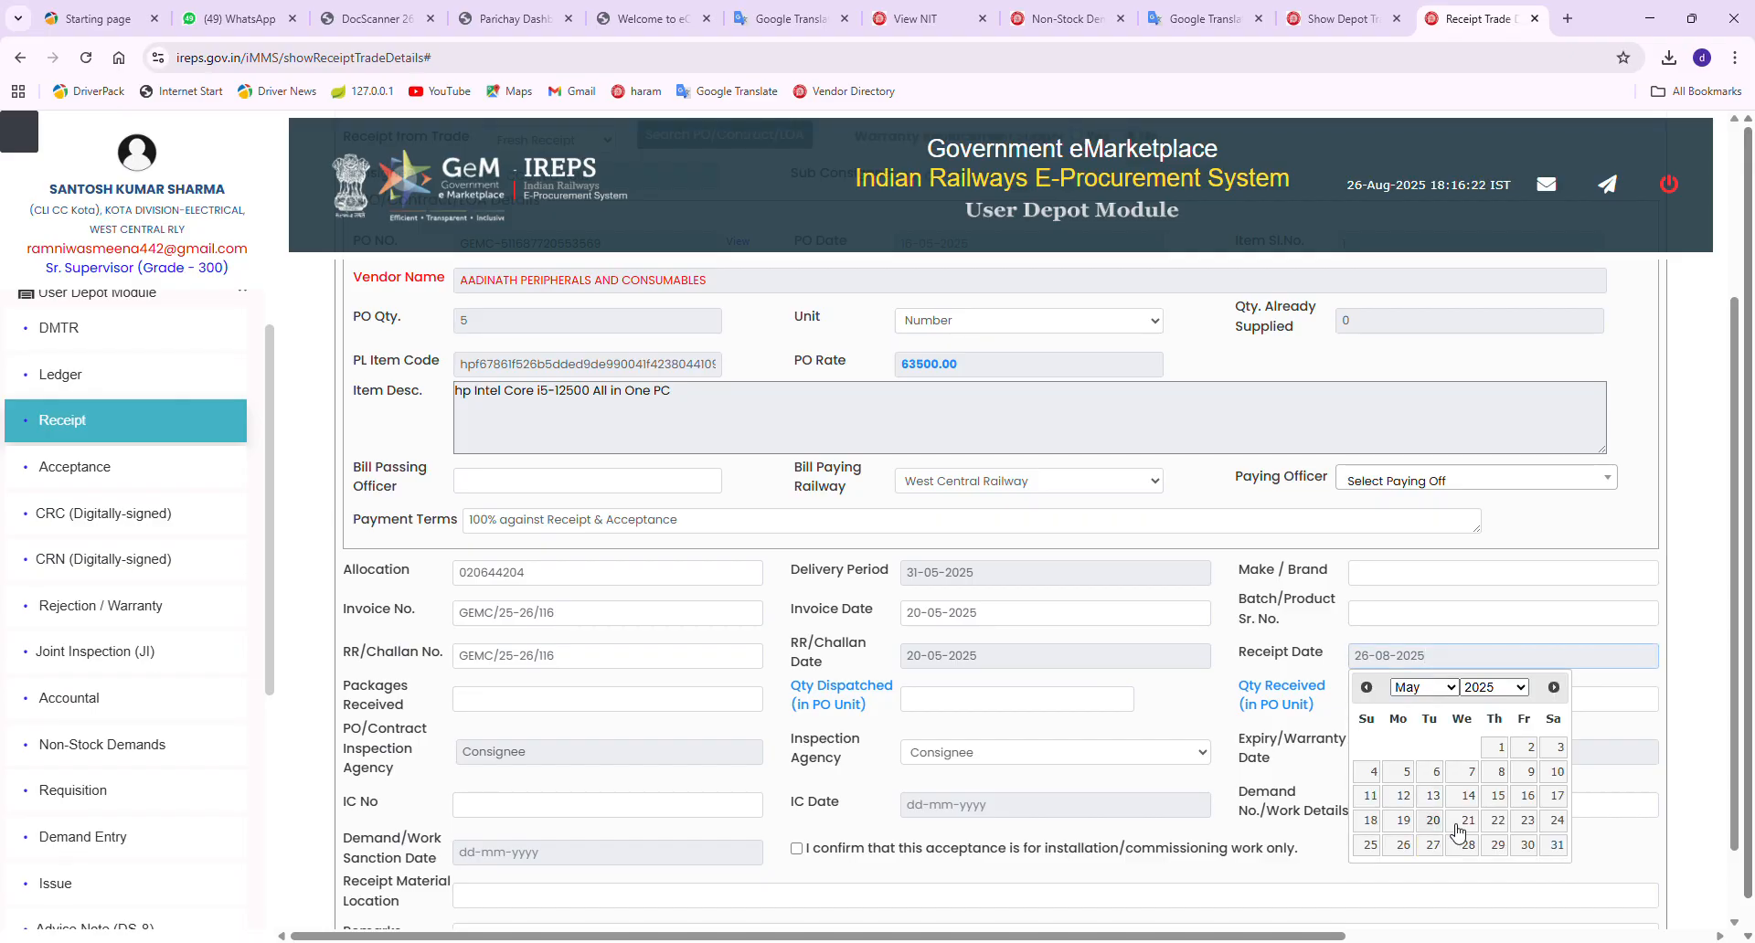
click(1403, 848)
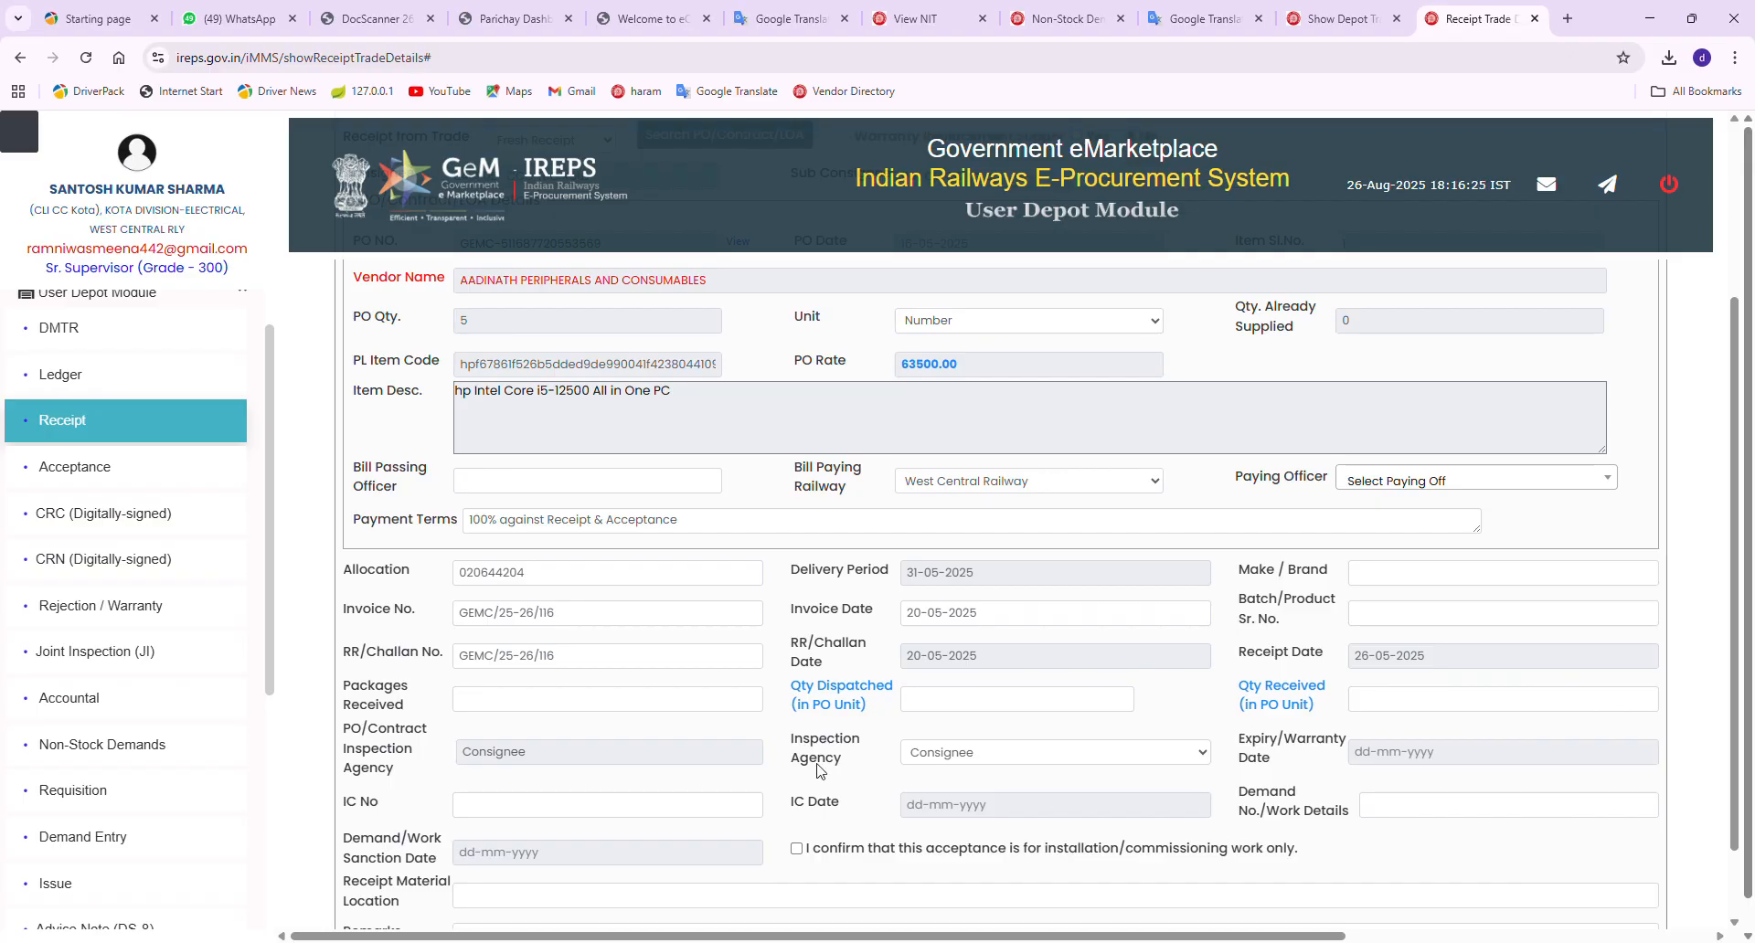
Enter 1 for packages received, quantity dispatched and quantity received, keeping Consignee as the inspection agency
click(473, 705)
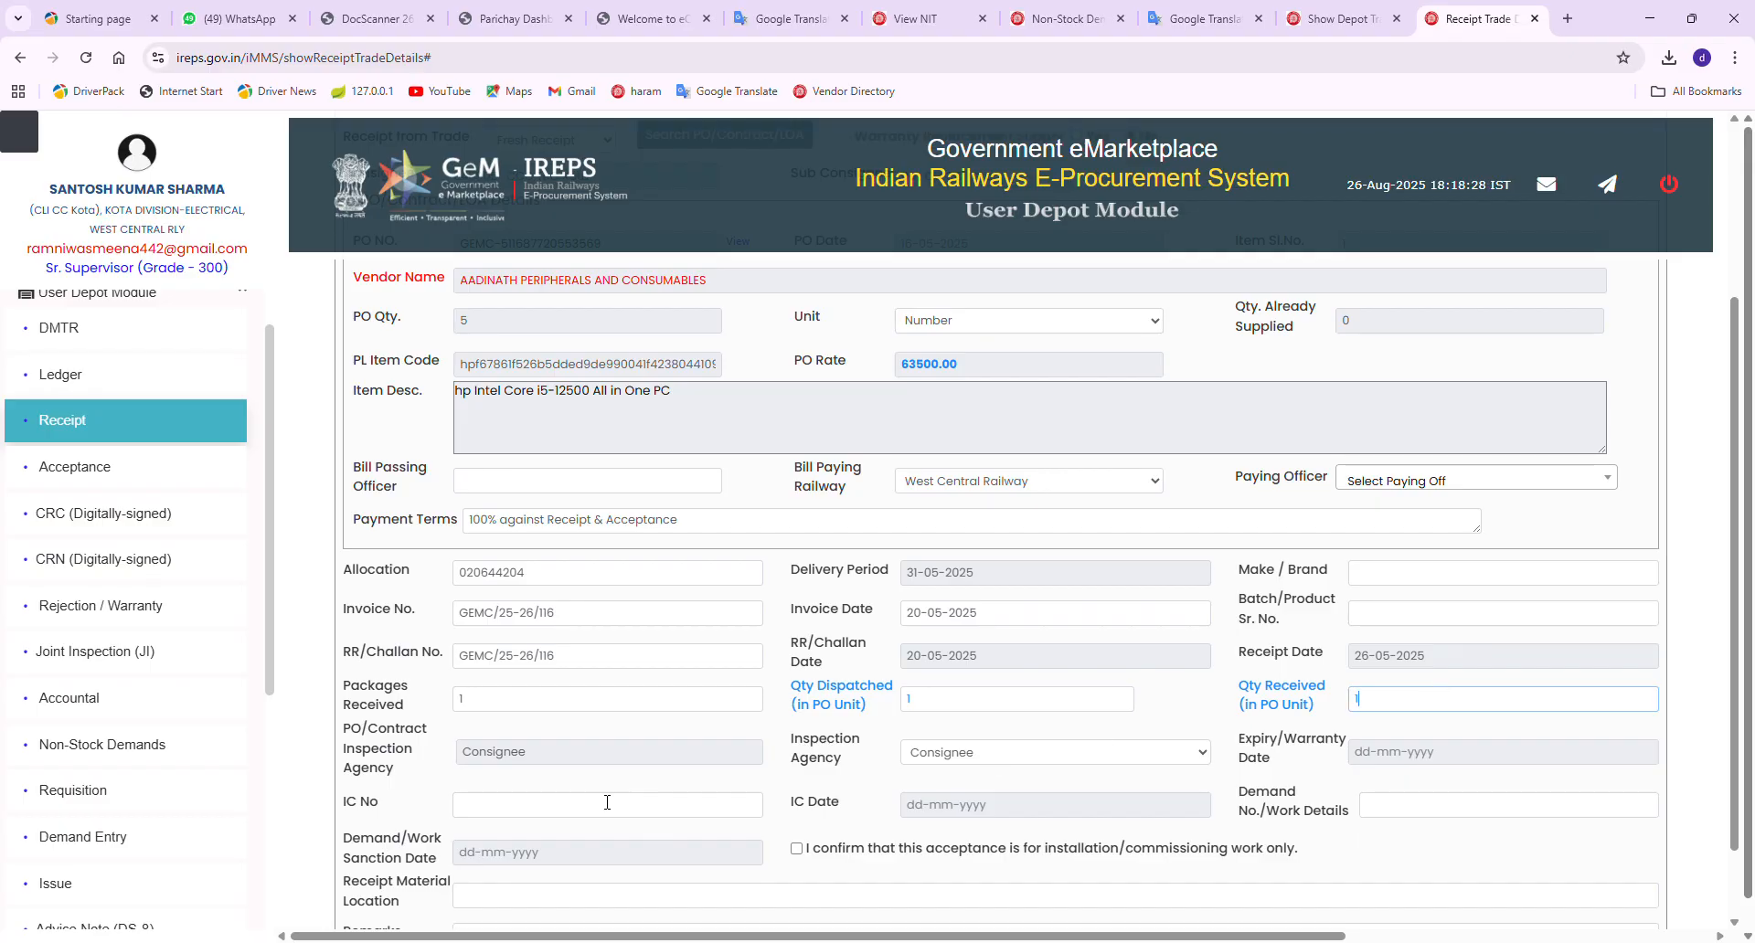
click(976, 758)
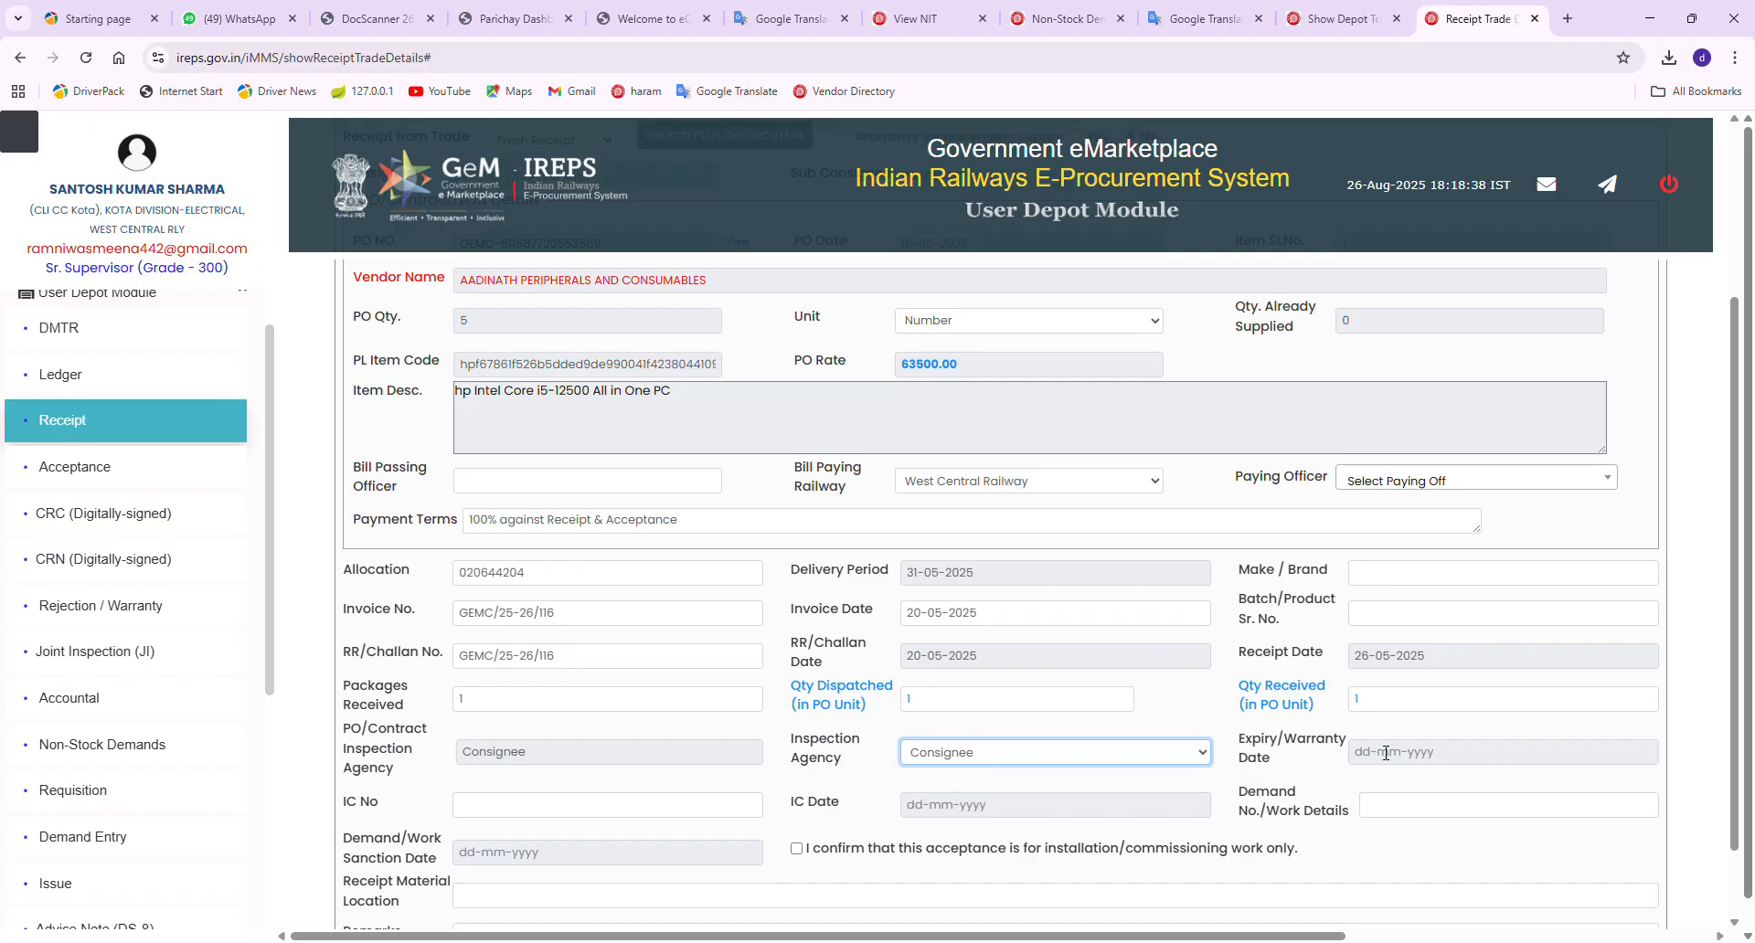
scroll(580, 795, down, 1)
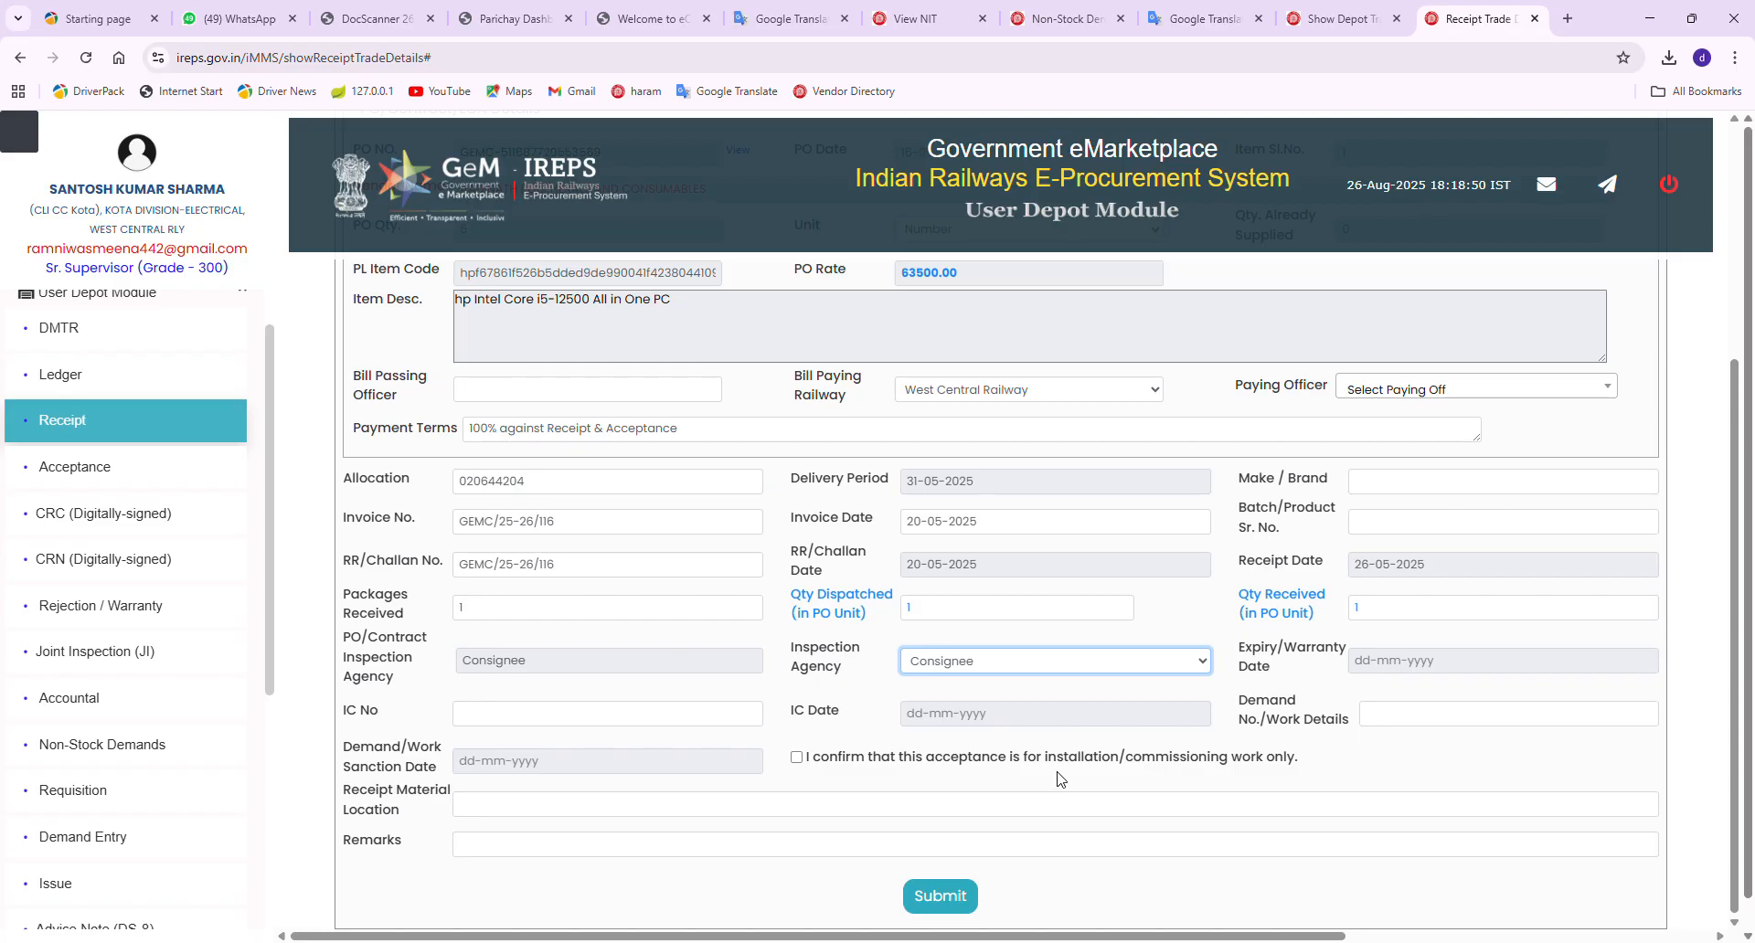
scroll(1060, 778, up, 1)
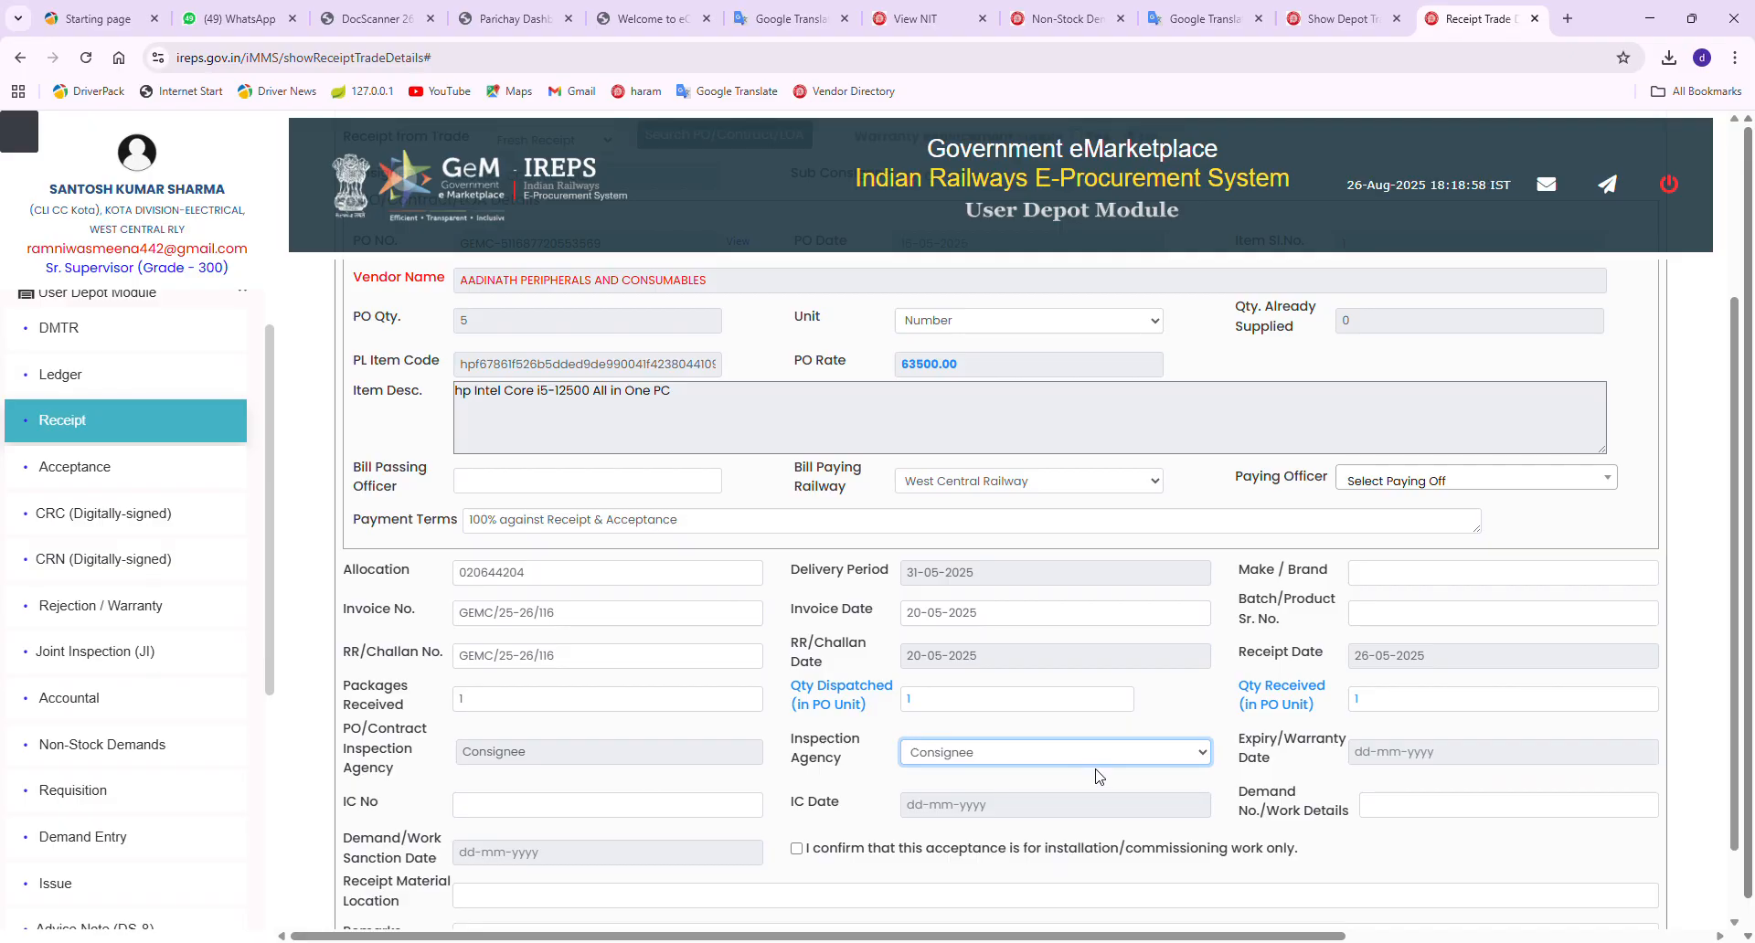
Open the purchase order's contract document and examine its product and consignee details
scroll(1097, 776, up, 2)
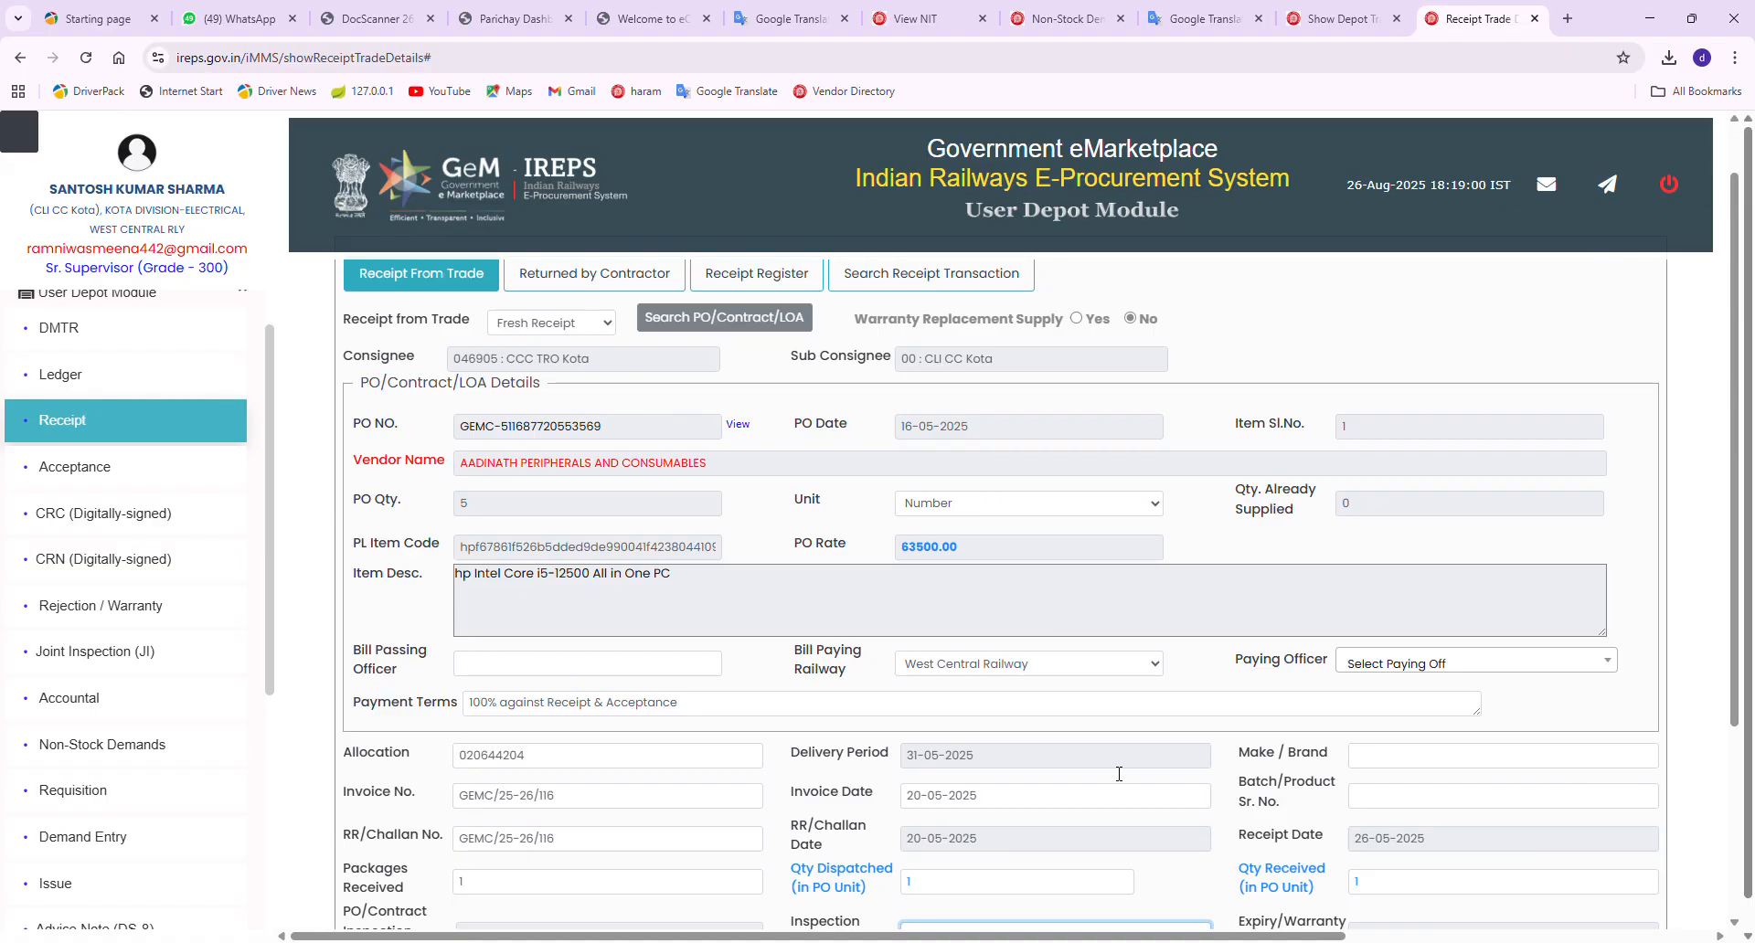
click(735, 425)
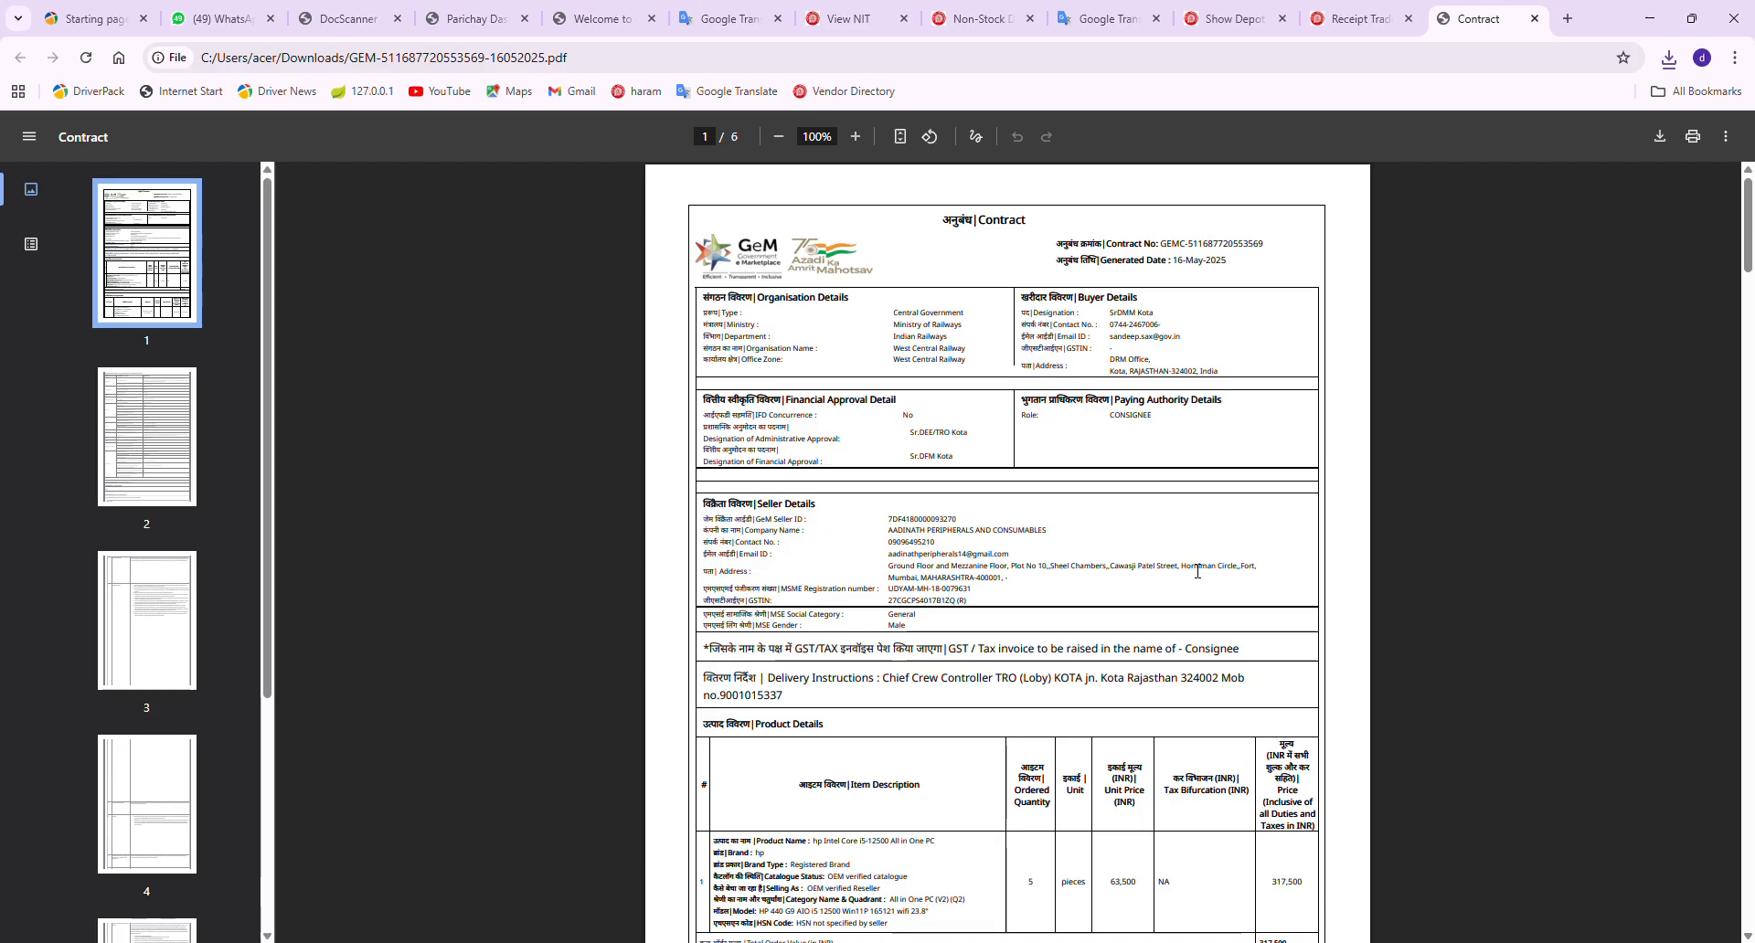
scroll(1193, 713, down, 5)
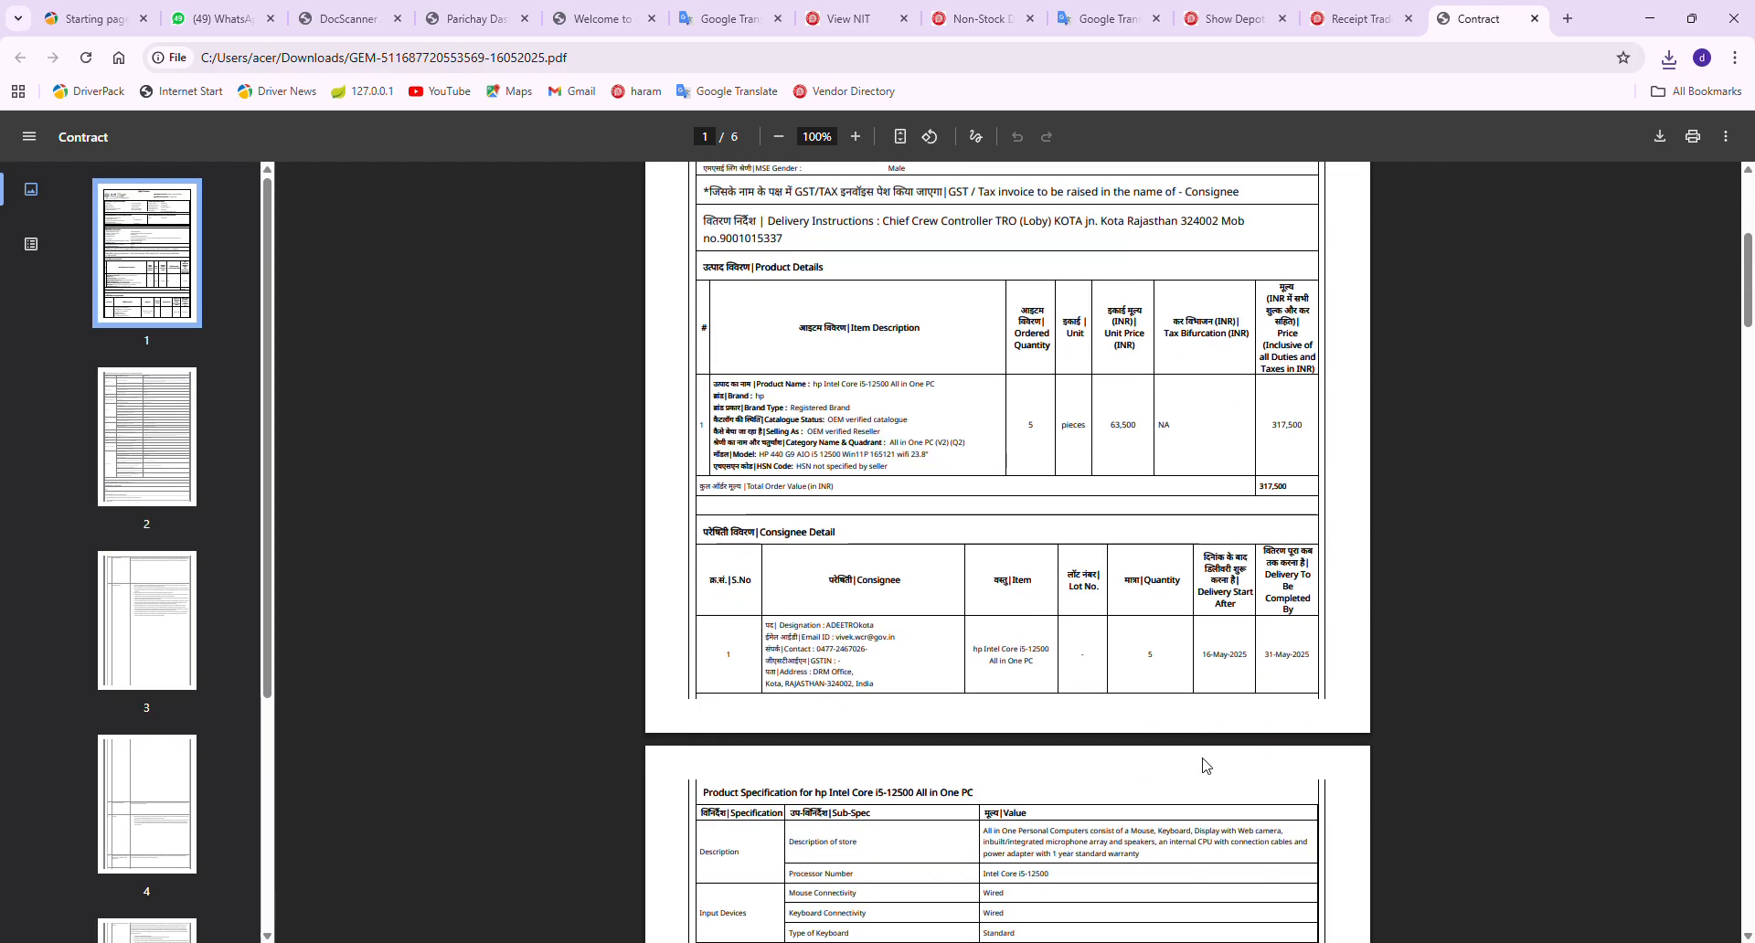
Review the product specification and seller details in the contract document, and close it to return to the receipt form
scroll(1203, 765, down, 3)
scroll(1203, 766, down, 5)
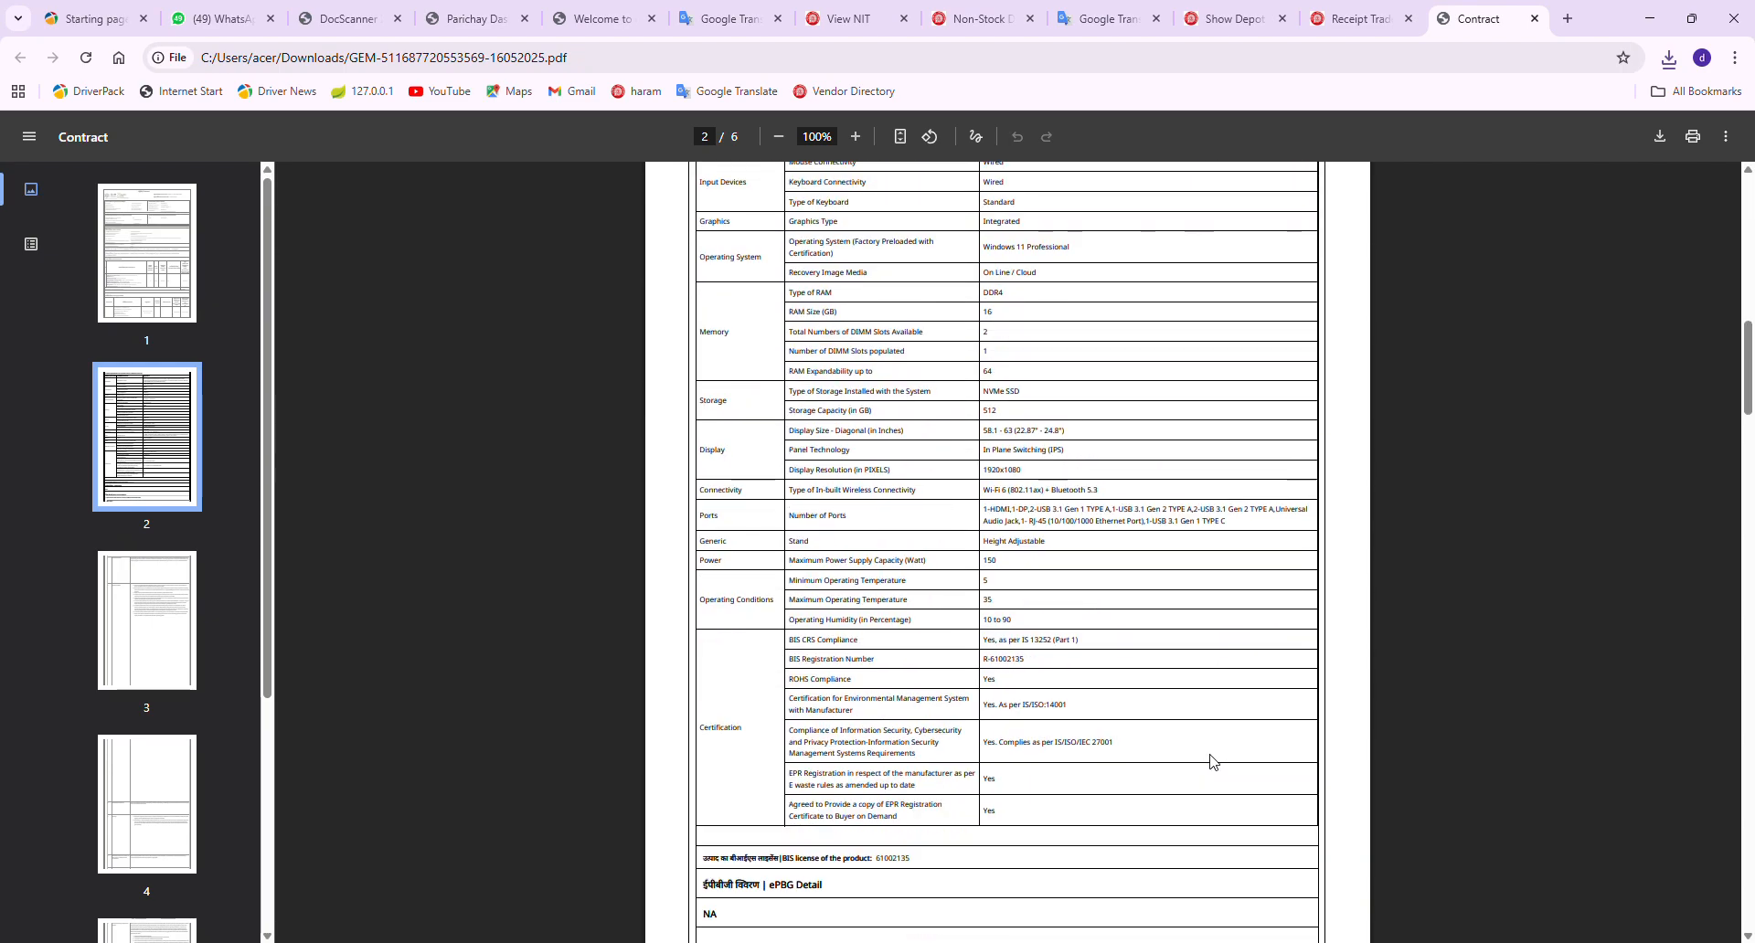
scroll(1226, 430, up, 3)
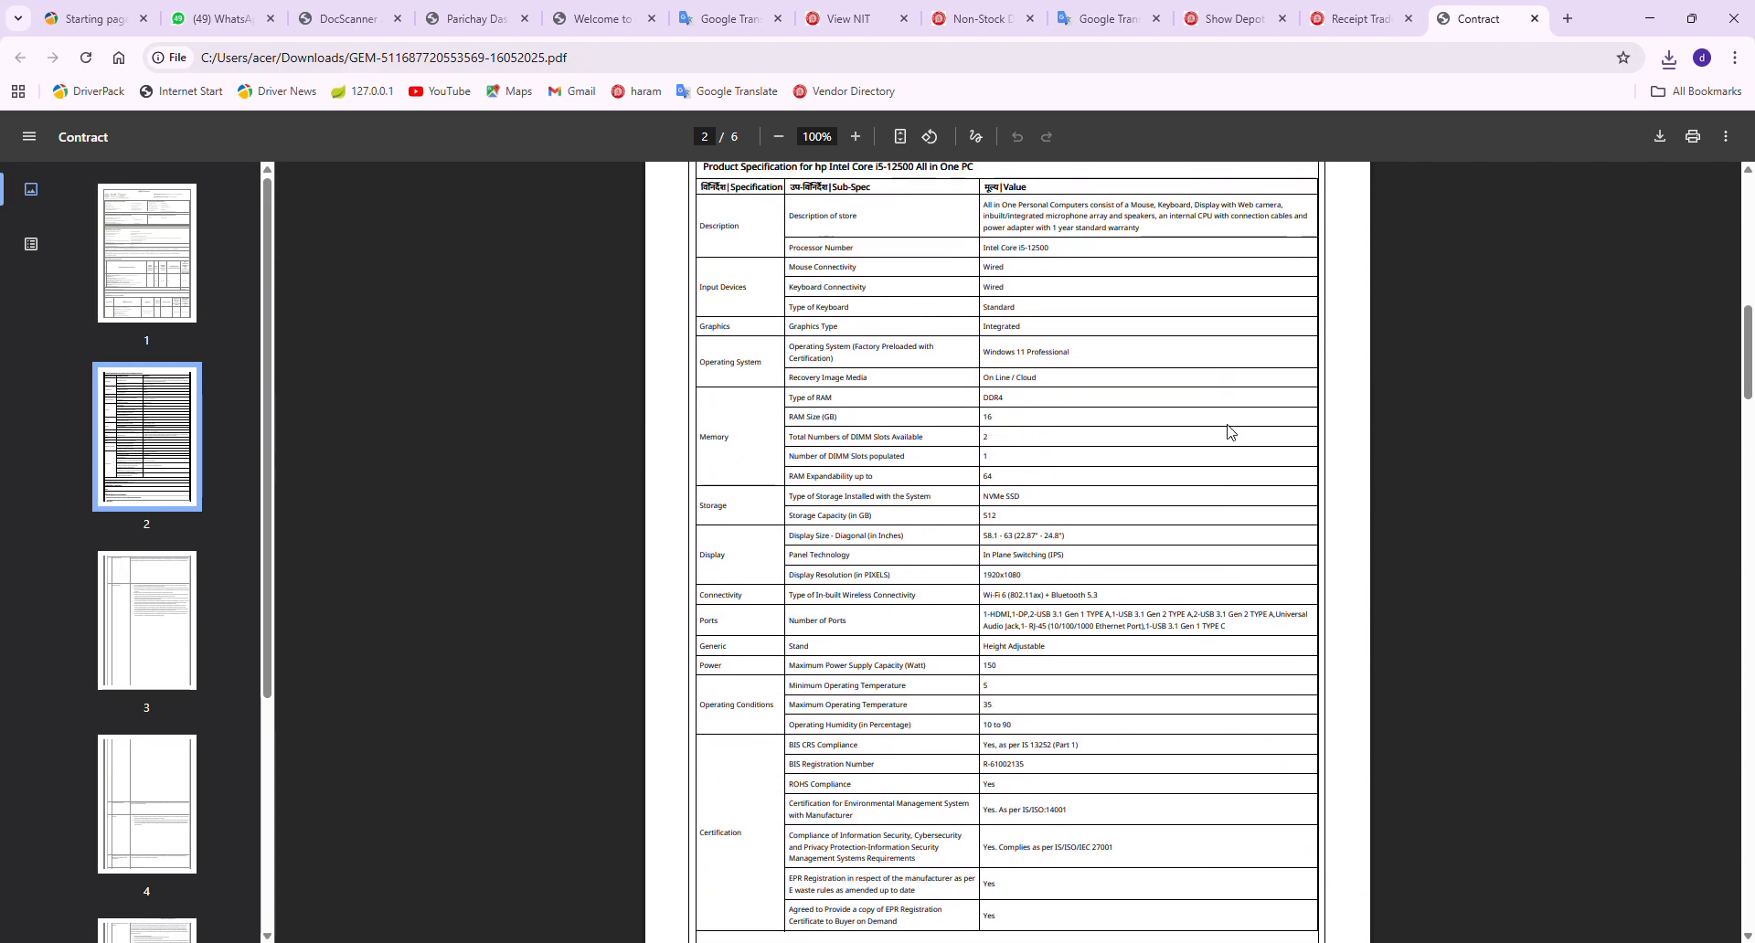
scroll(1228, 432, up, 7)
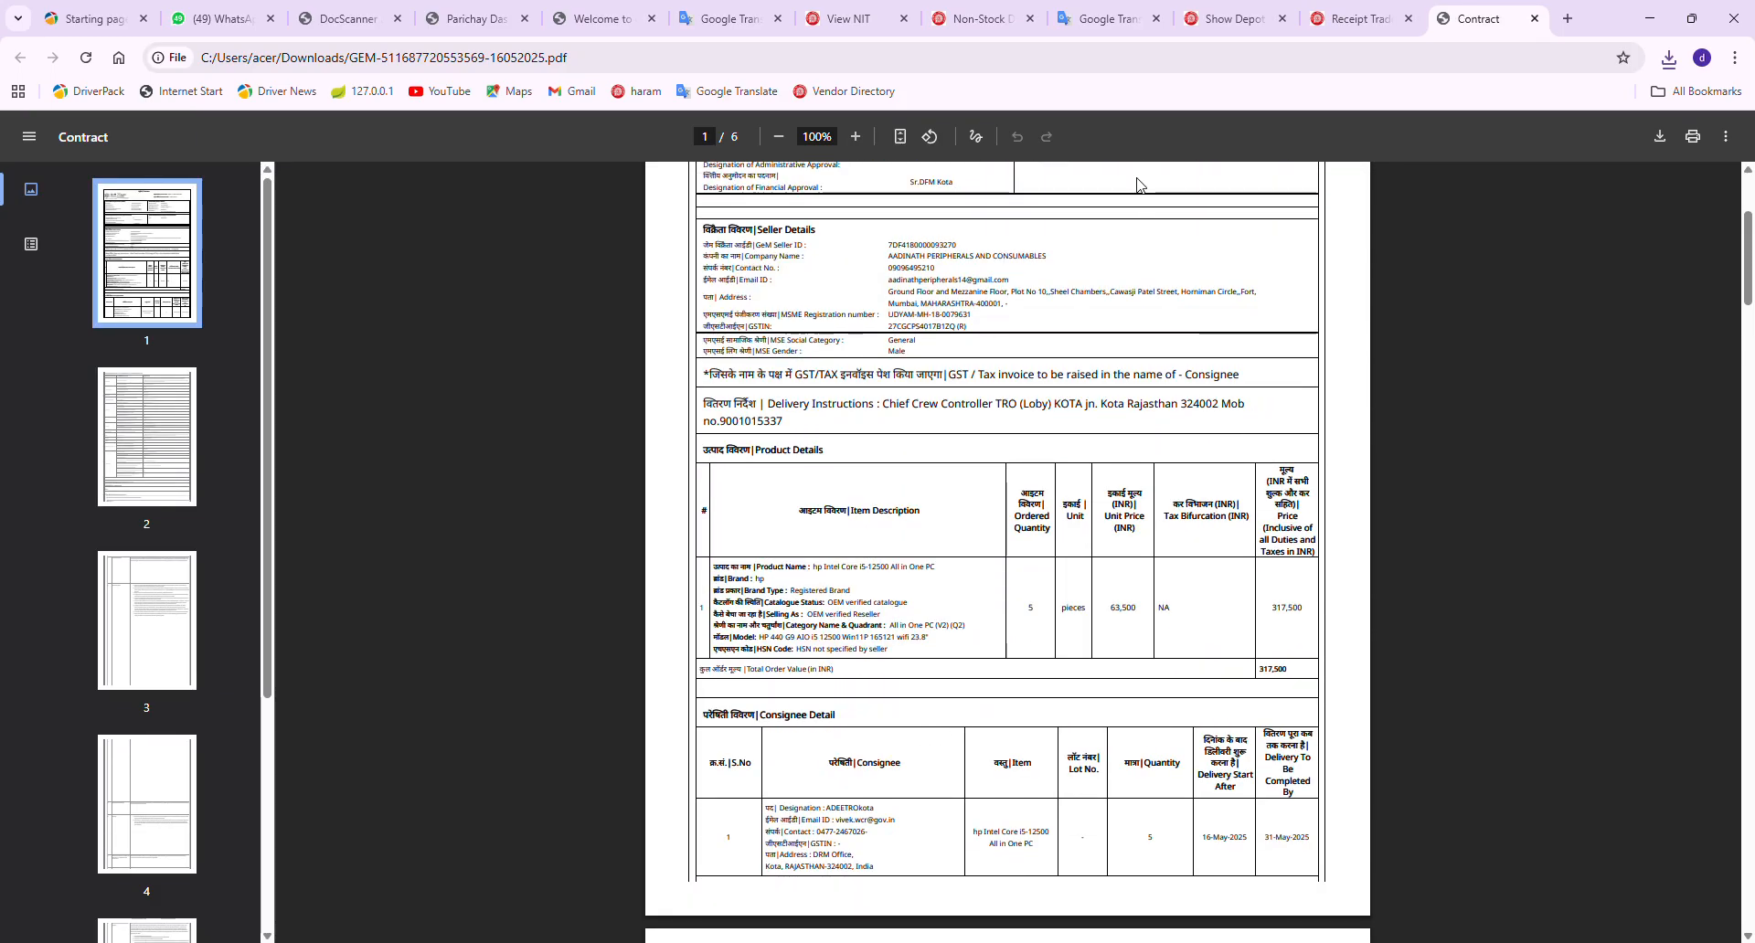
click(1535, 19)
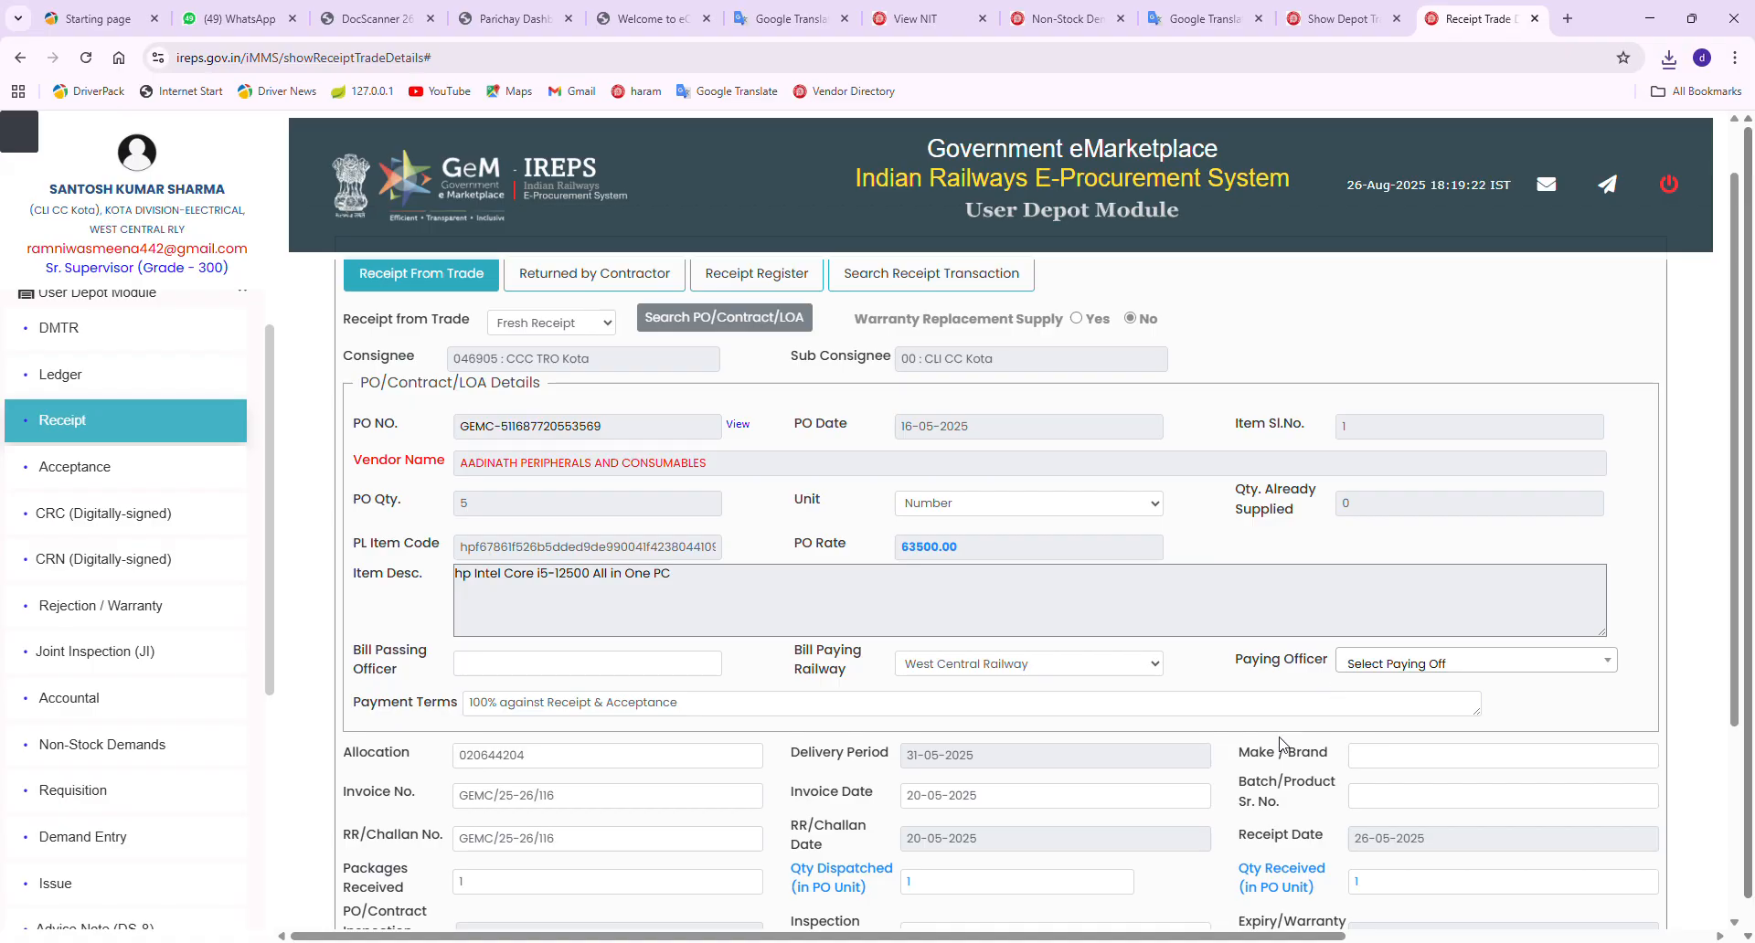
Change the receipt date to 01-07-2025
click(1448, 838)
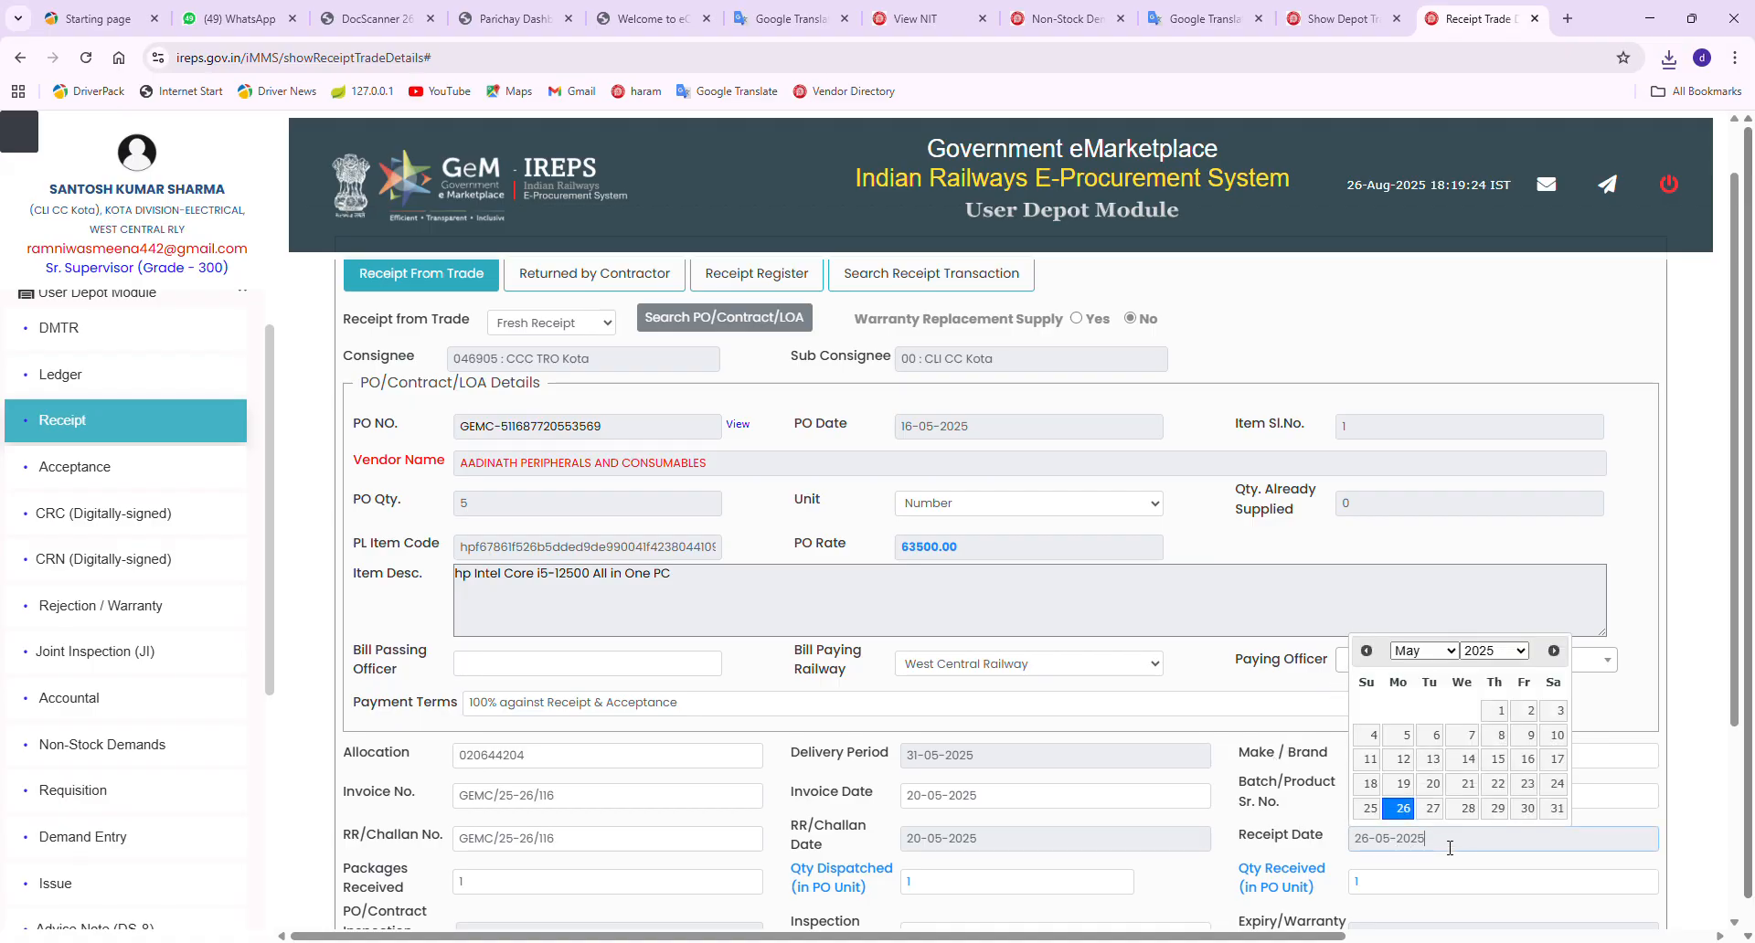
click(1454, 652)
click(1415, 803)
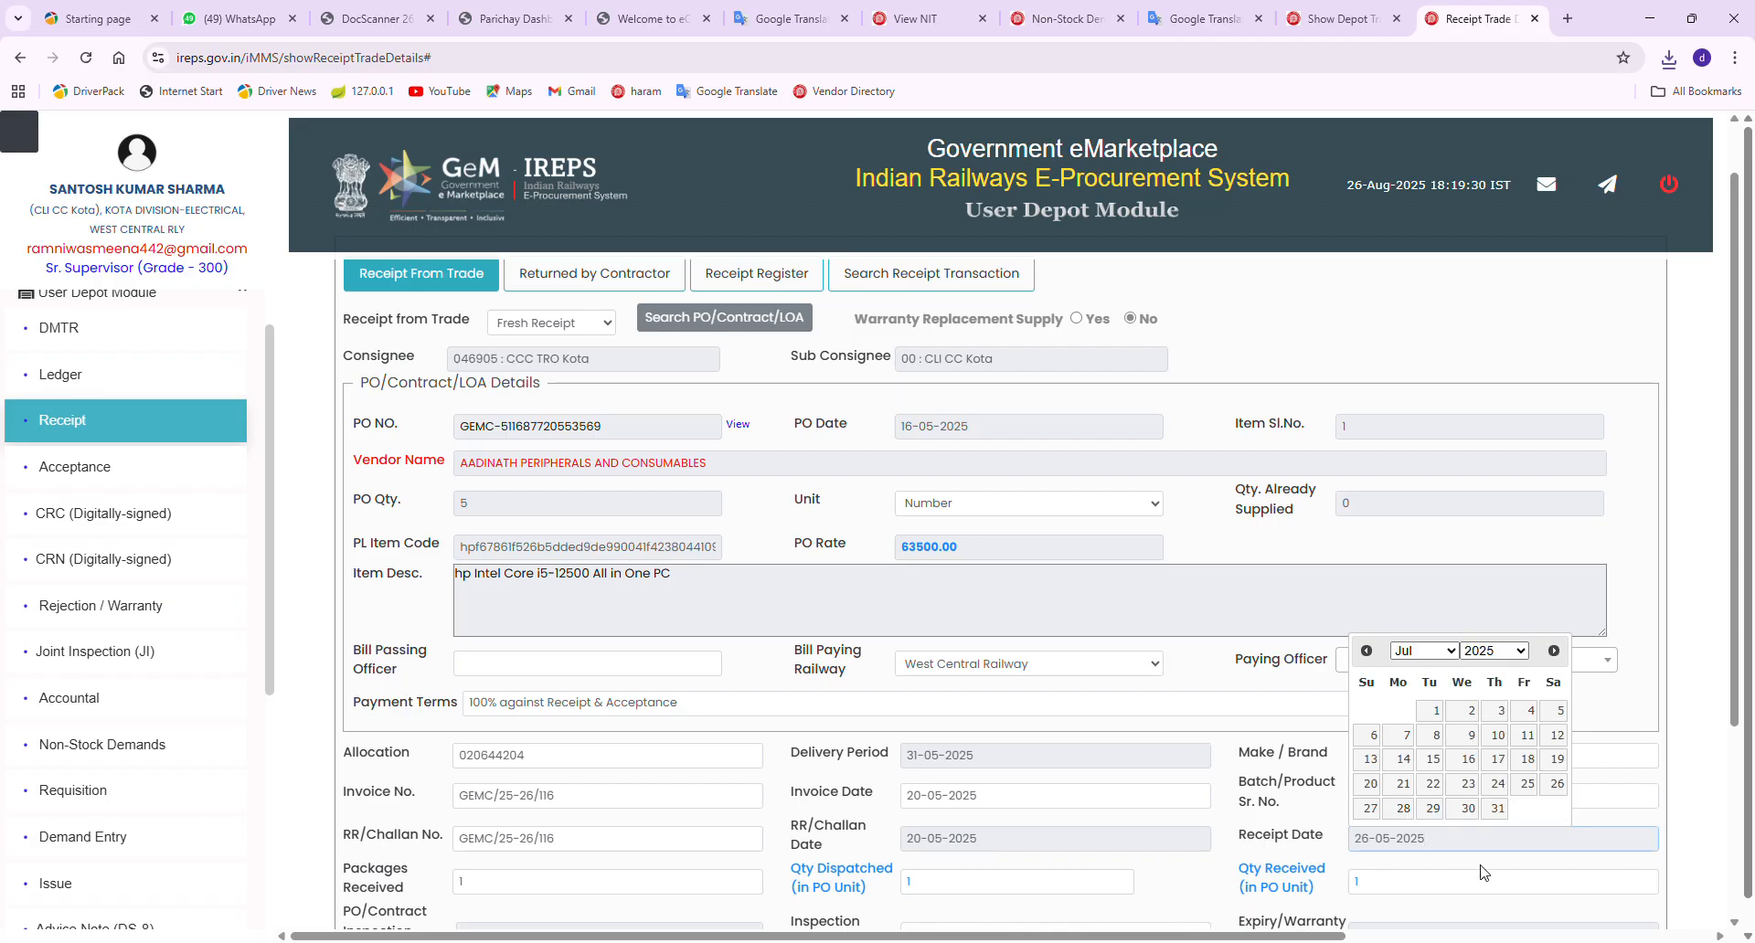
click(1439, 712)
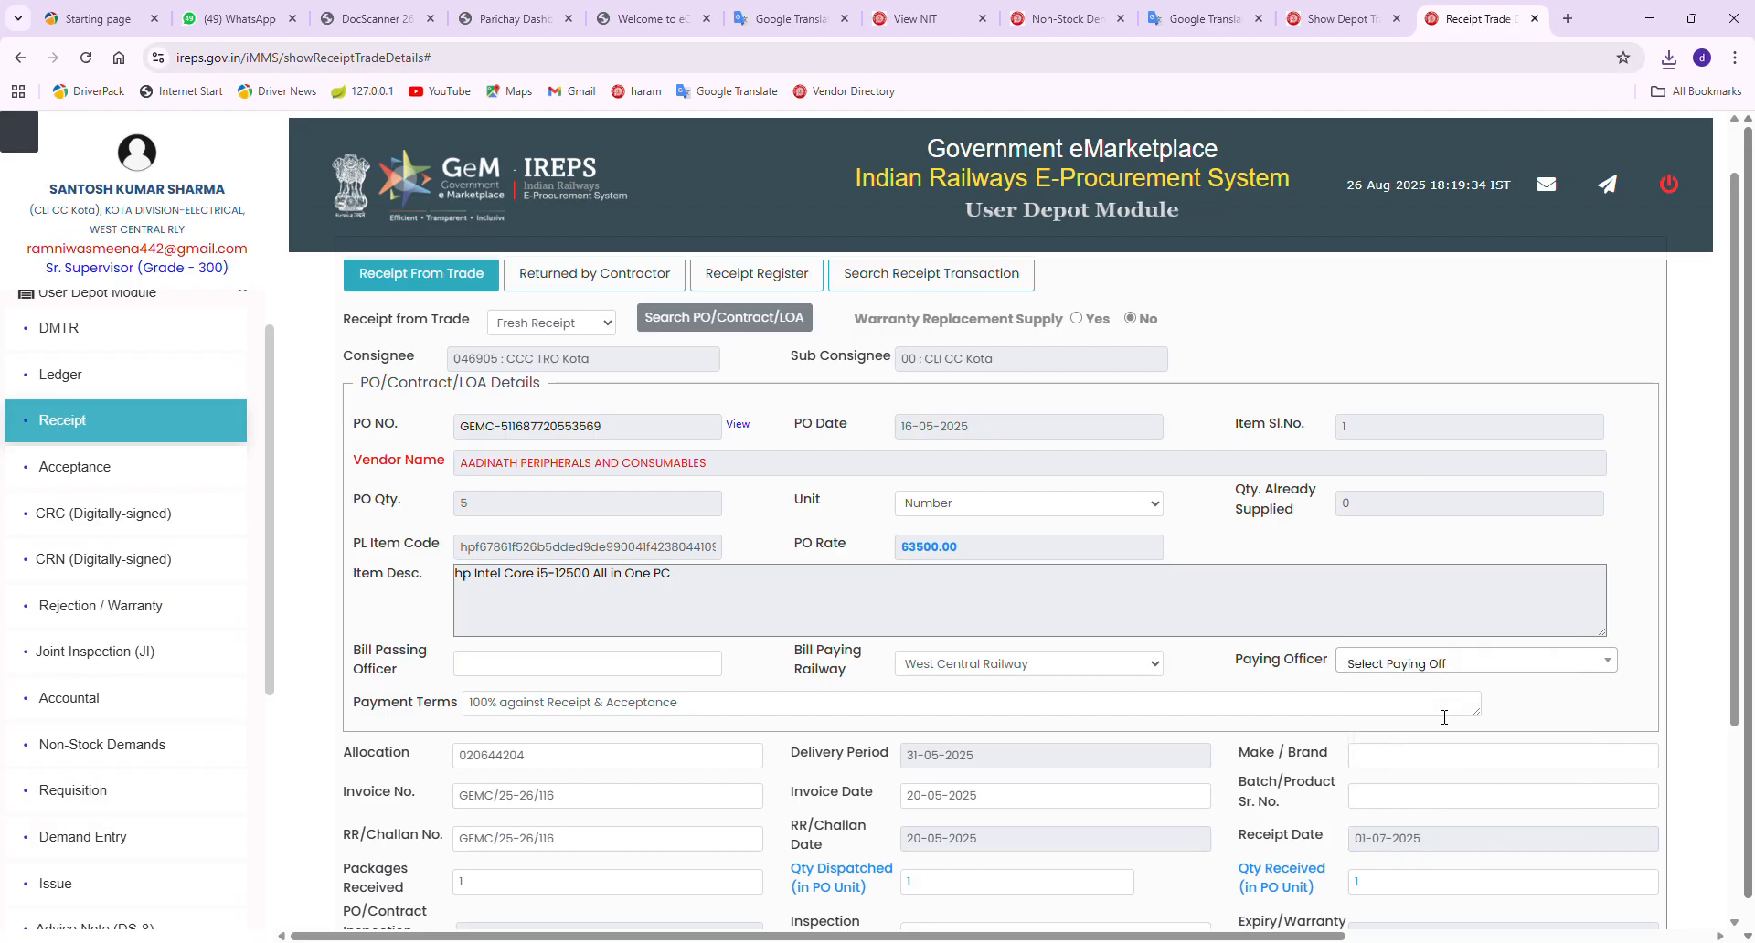
Enter "CLI-CCC/TRO/KOTA Store" as the receipt material location
scroll(1382, 805, down, 3)
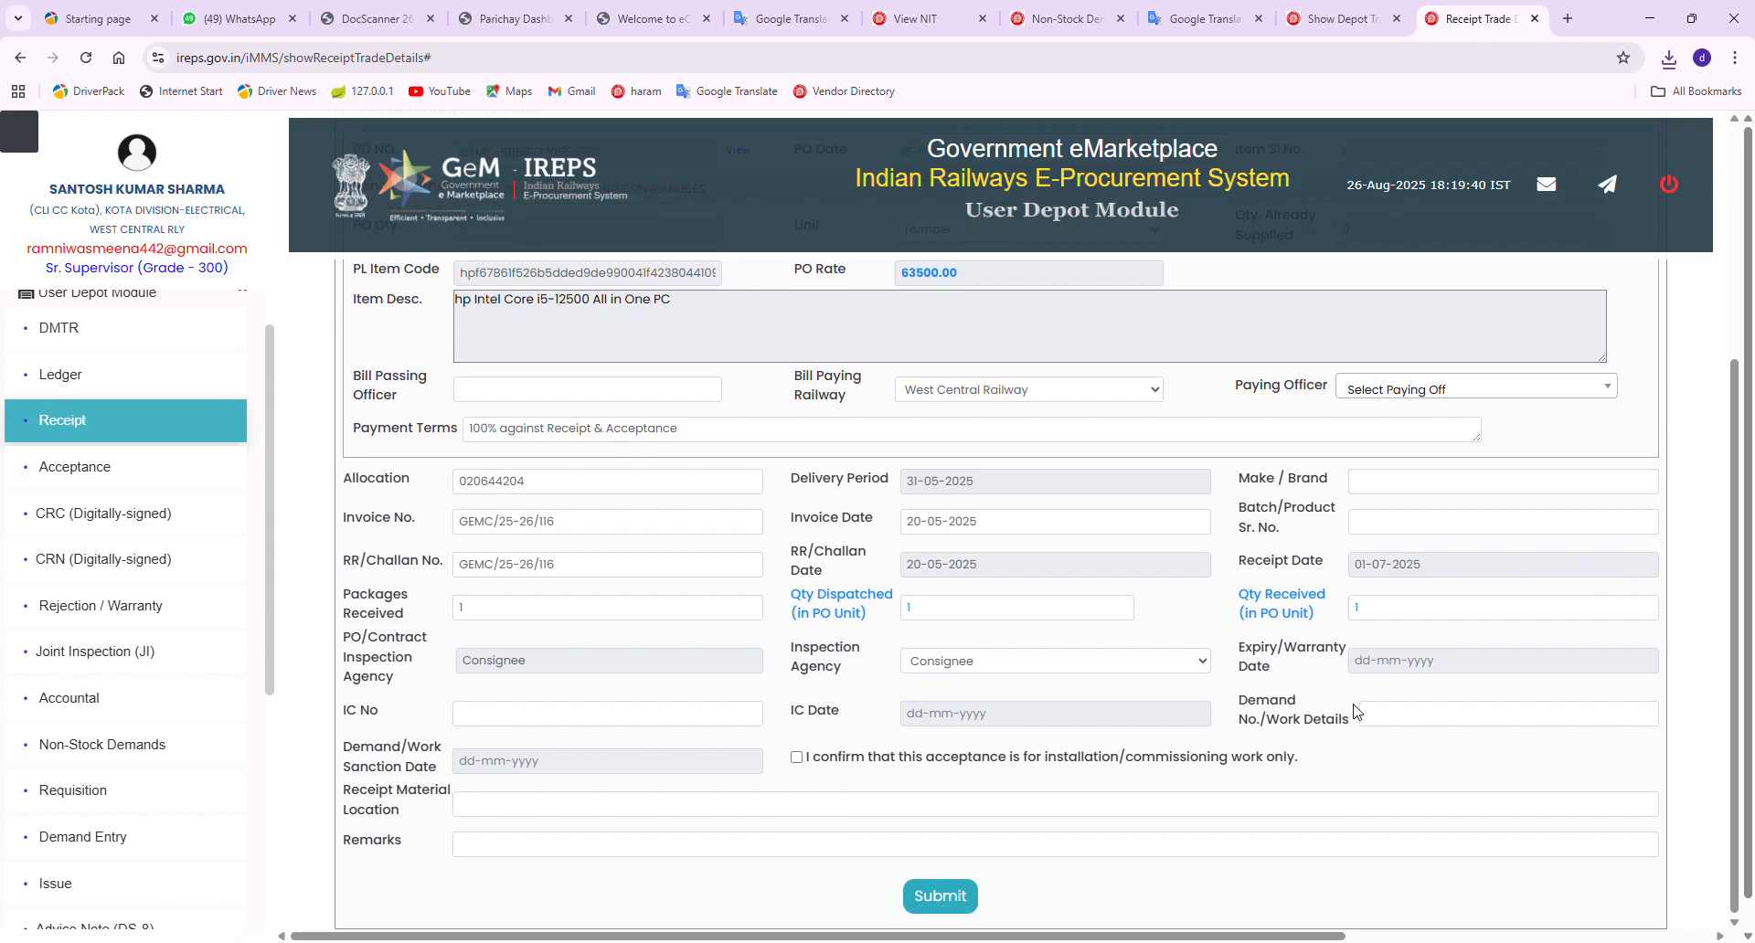
scroll(1339, 708, down, 1)
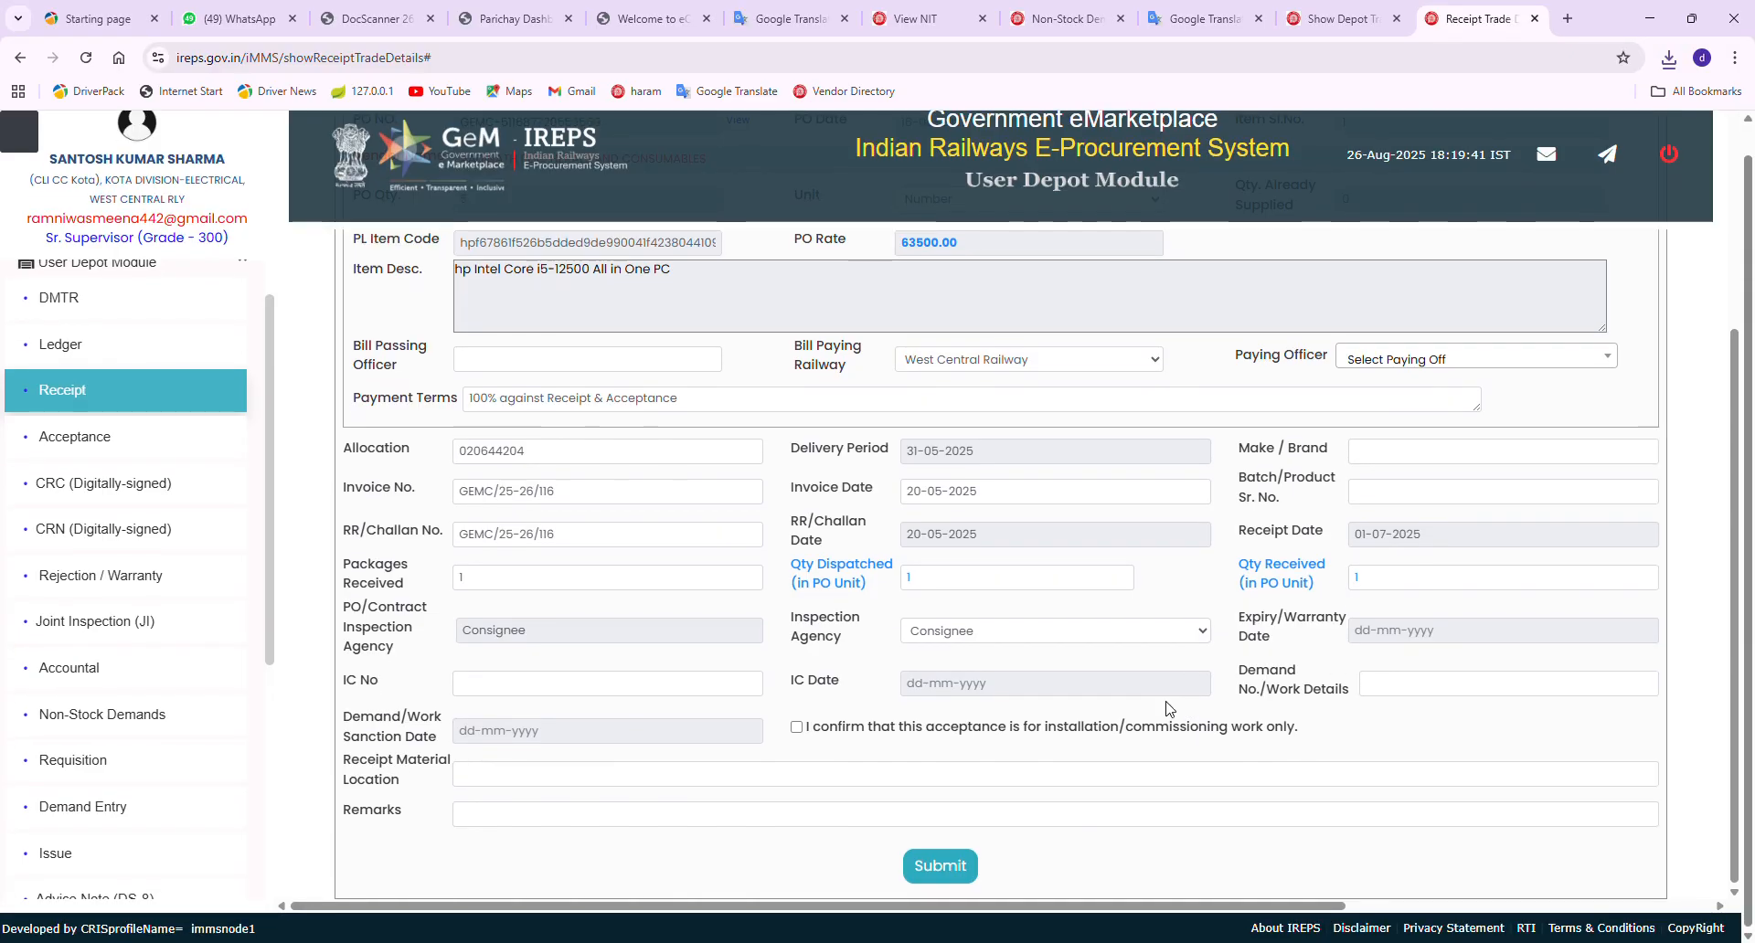
click(483, 783)
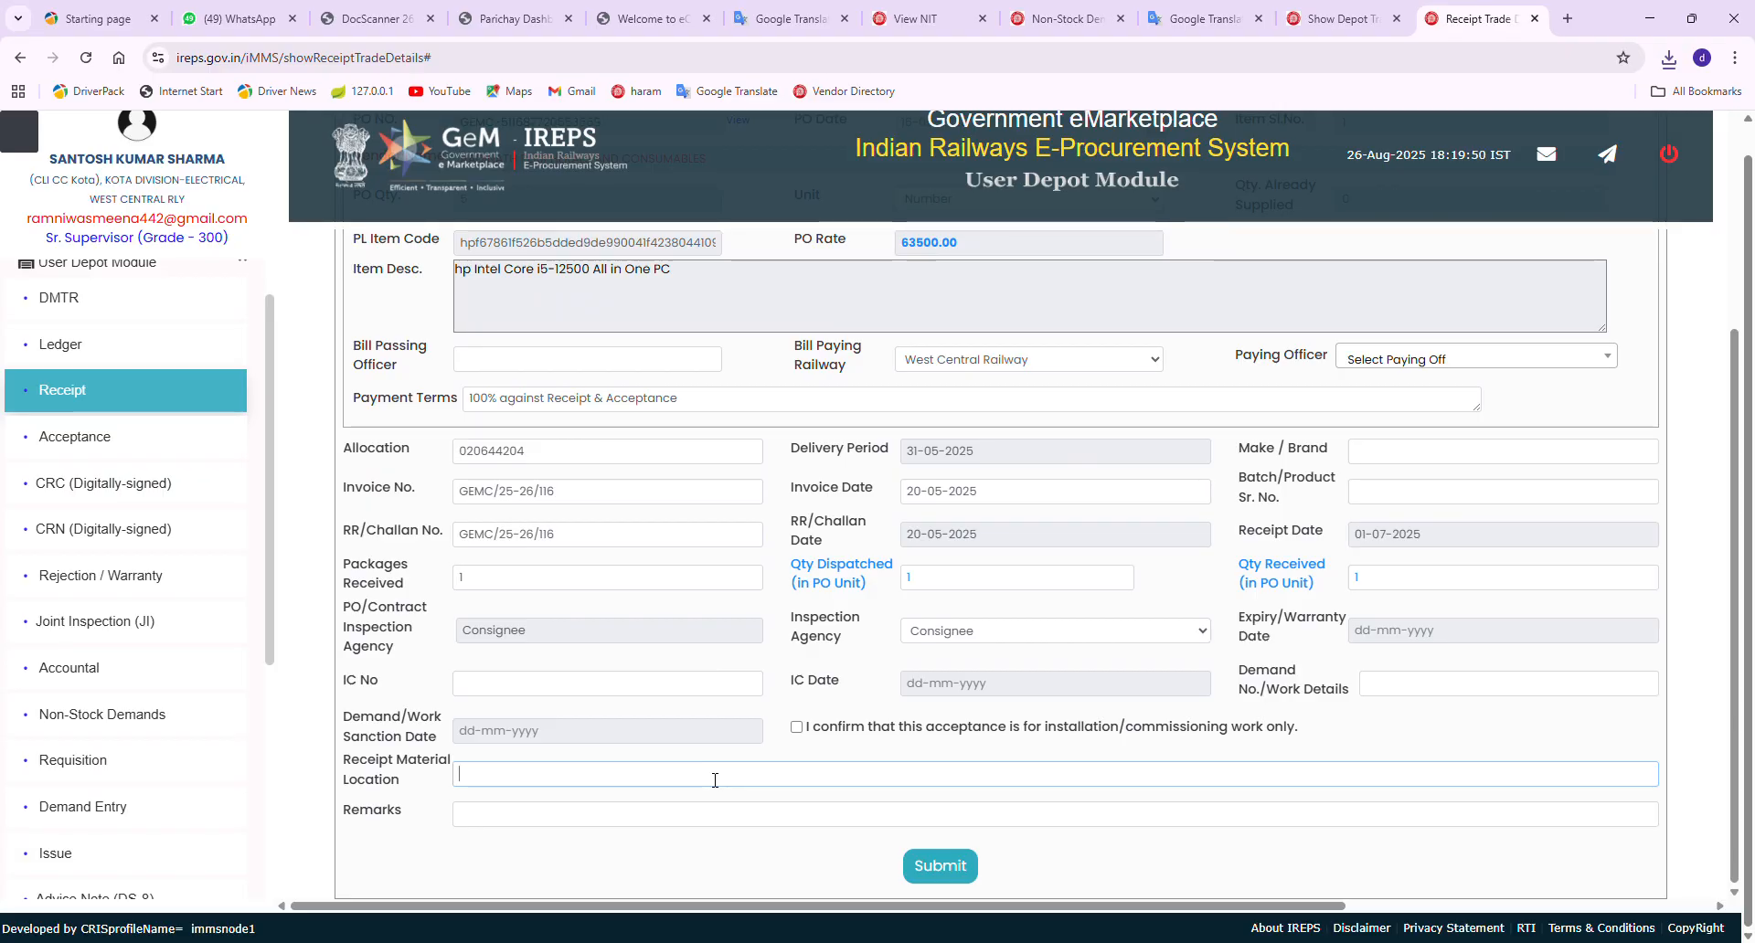
text(CLI-)
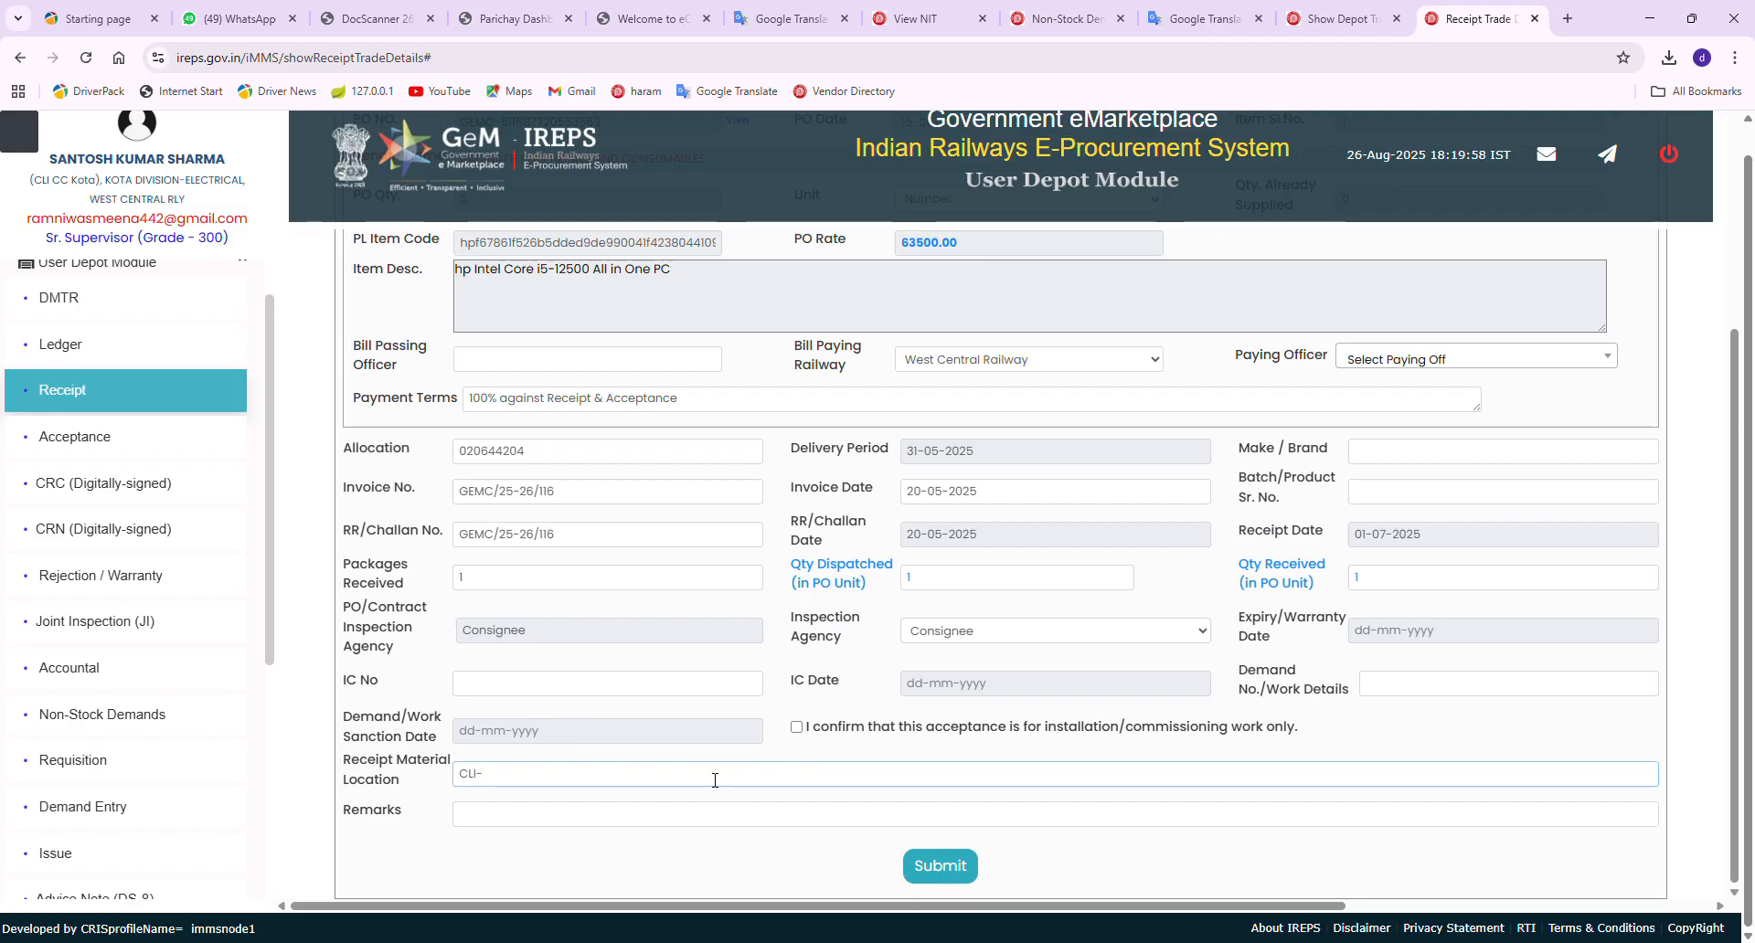
text(CCC)
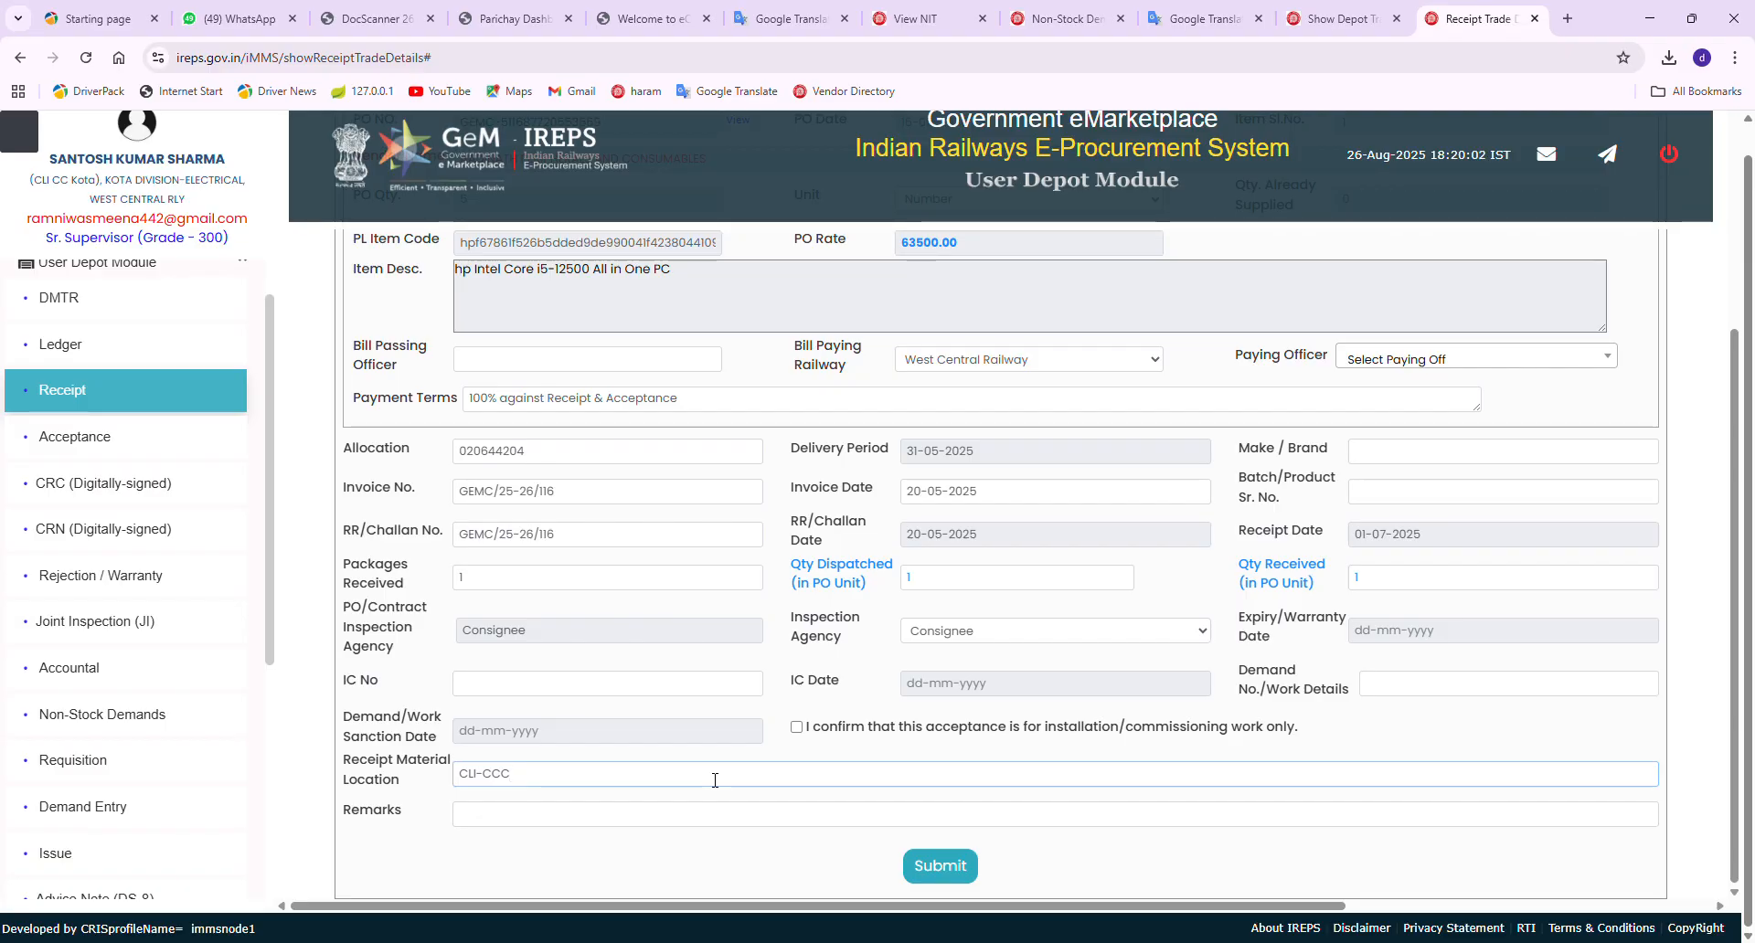
text(/TRO /)
key(BackSpace)
text(/)
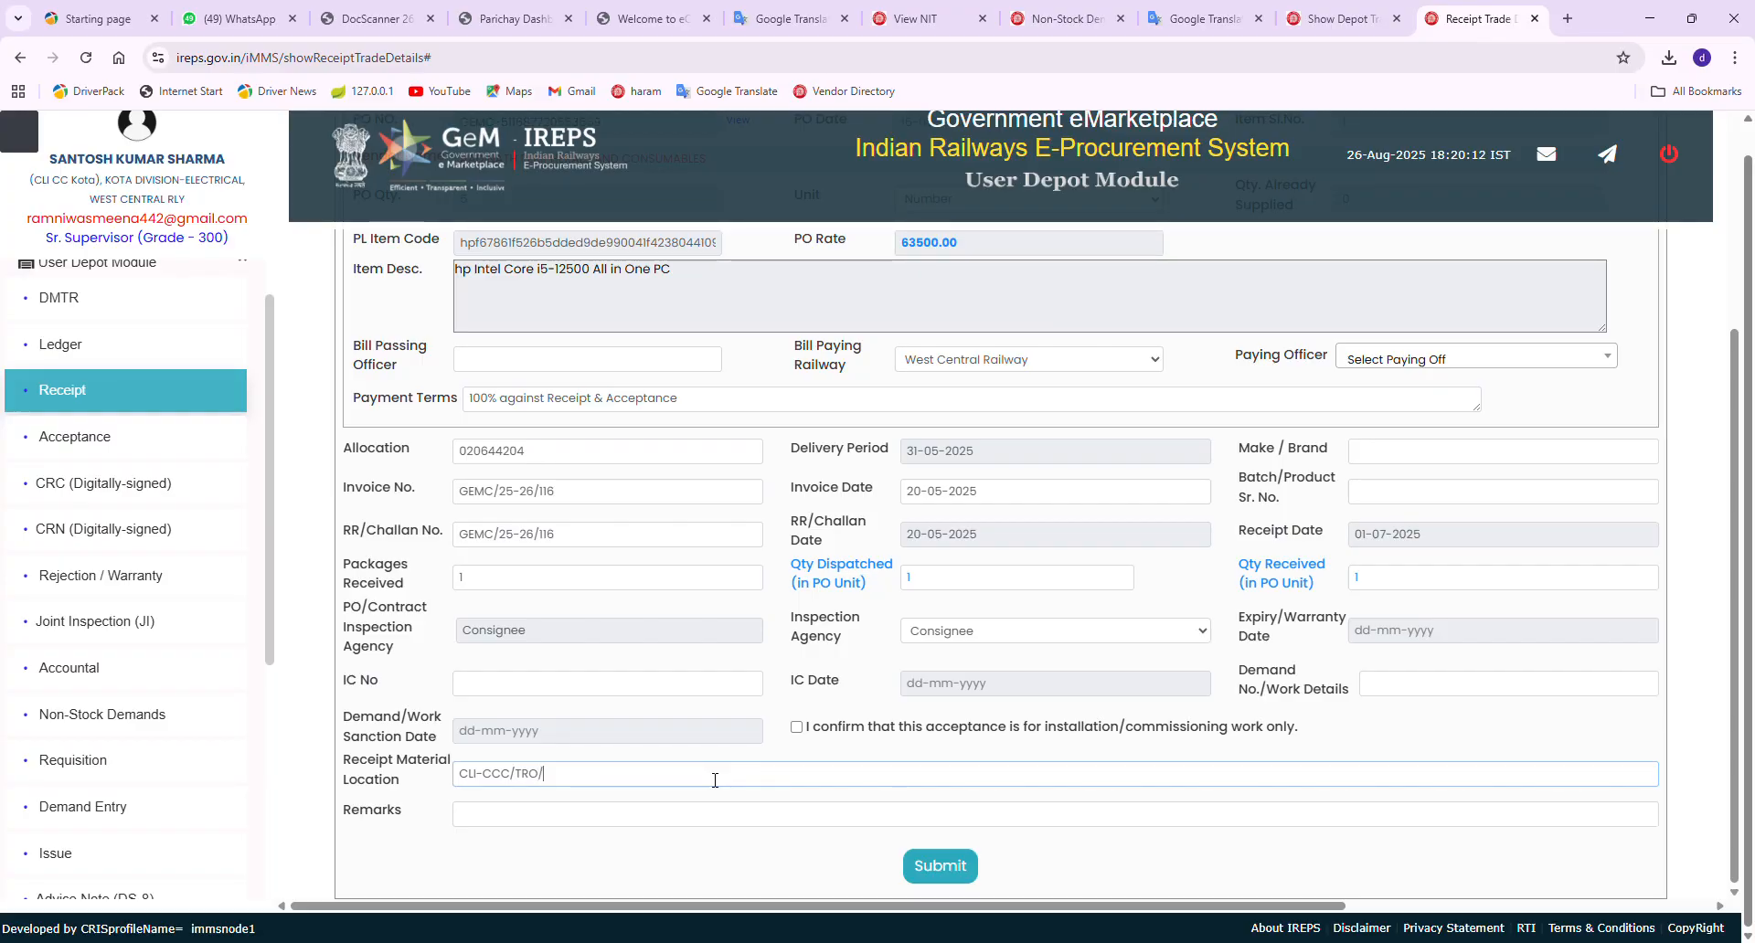
text(KOTA Store)
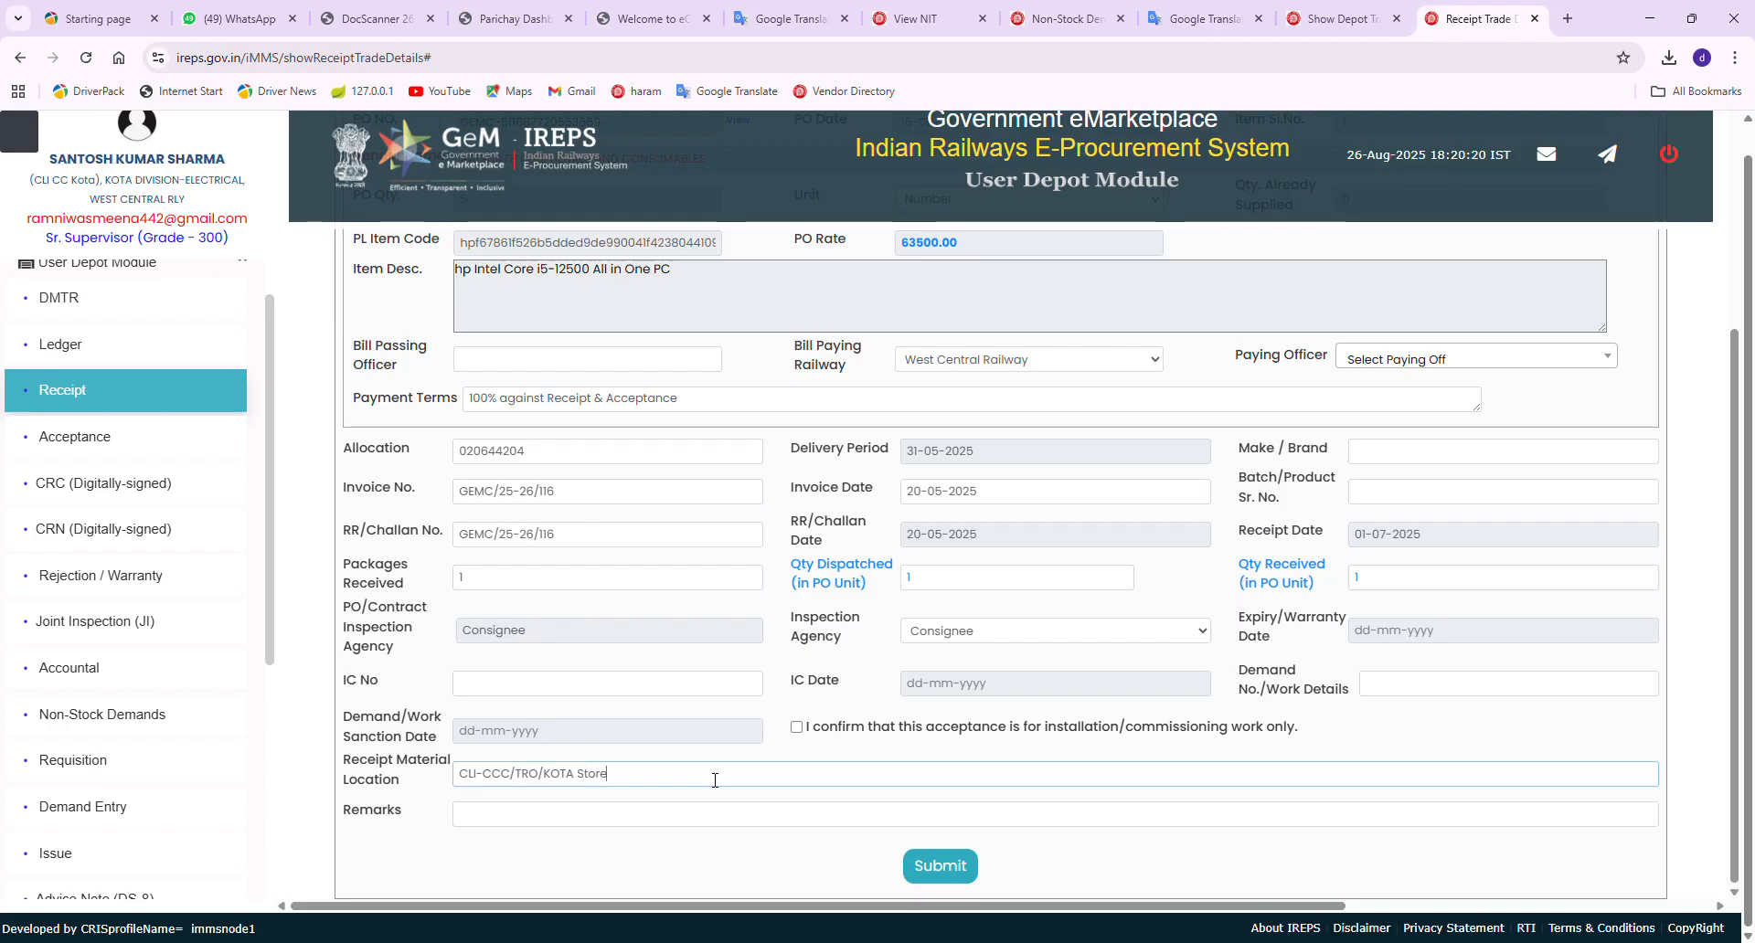
Enter the remark "After checked & repair material received in good condition." for the receipt
click(487, 821)
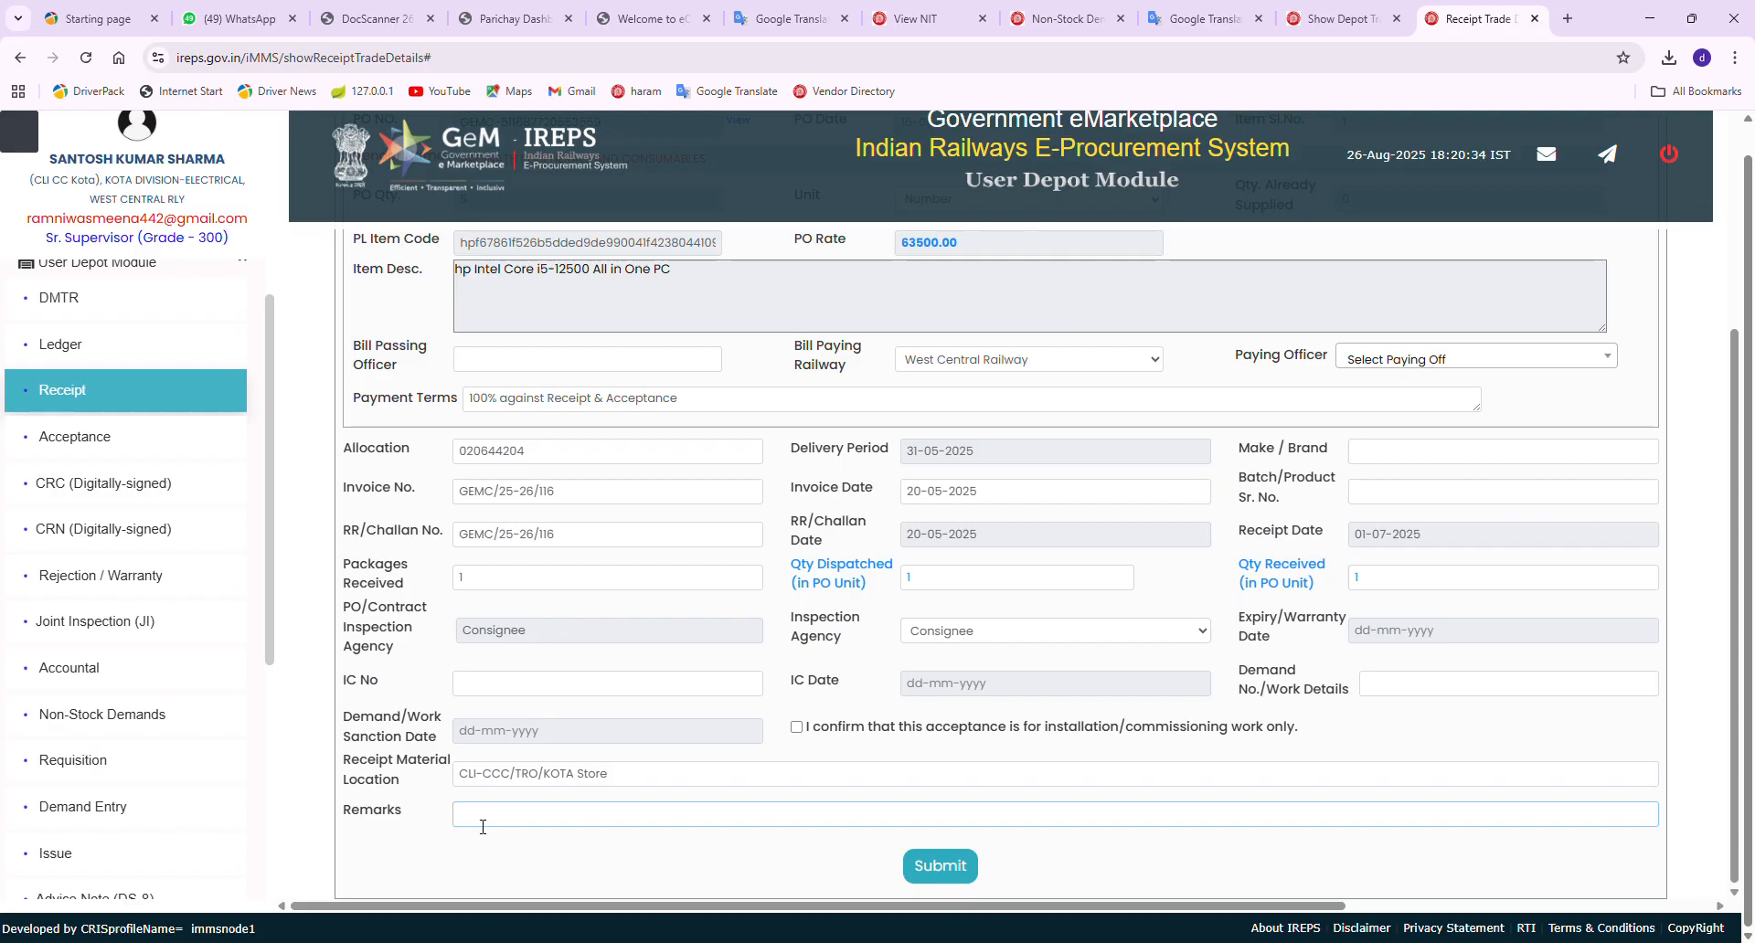
scroll(860, 746, up, 4)
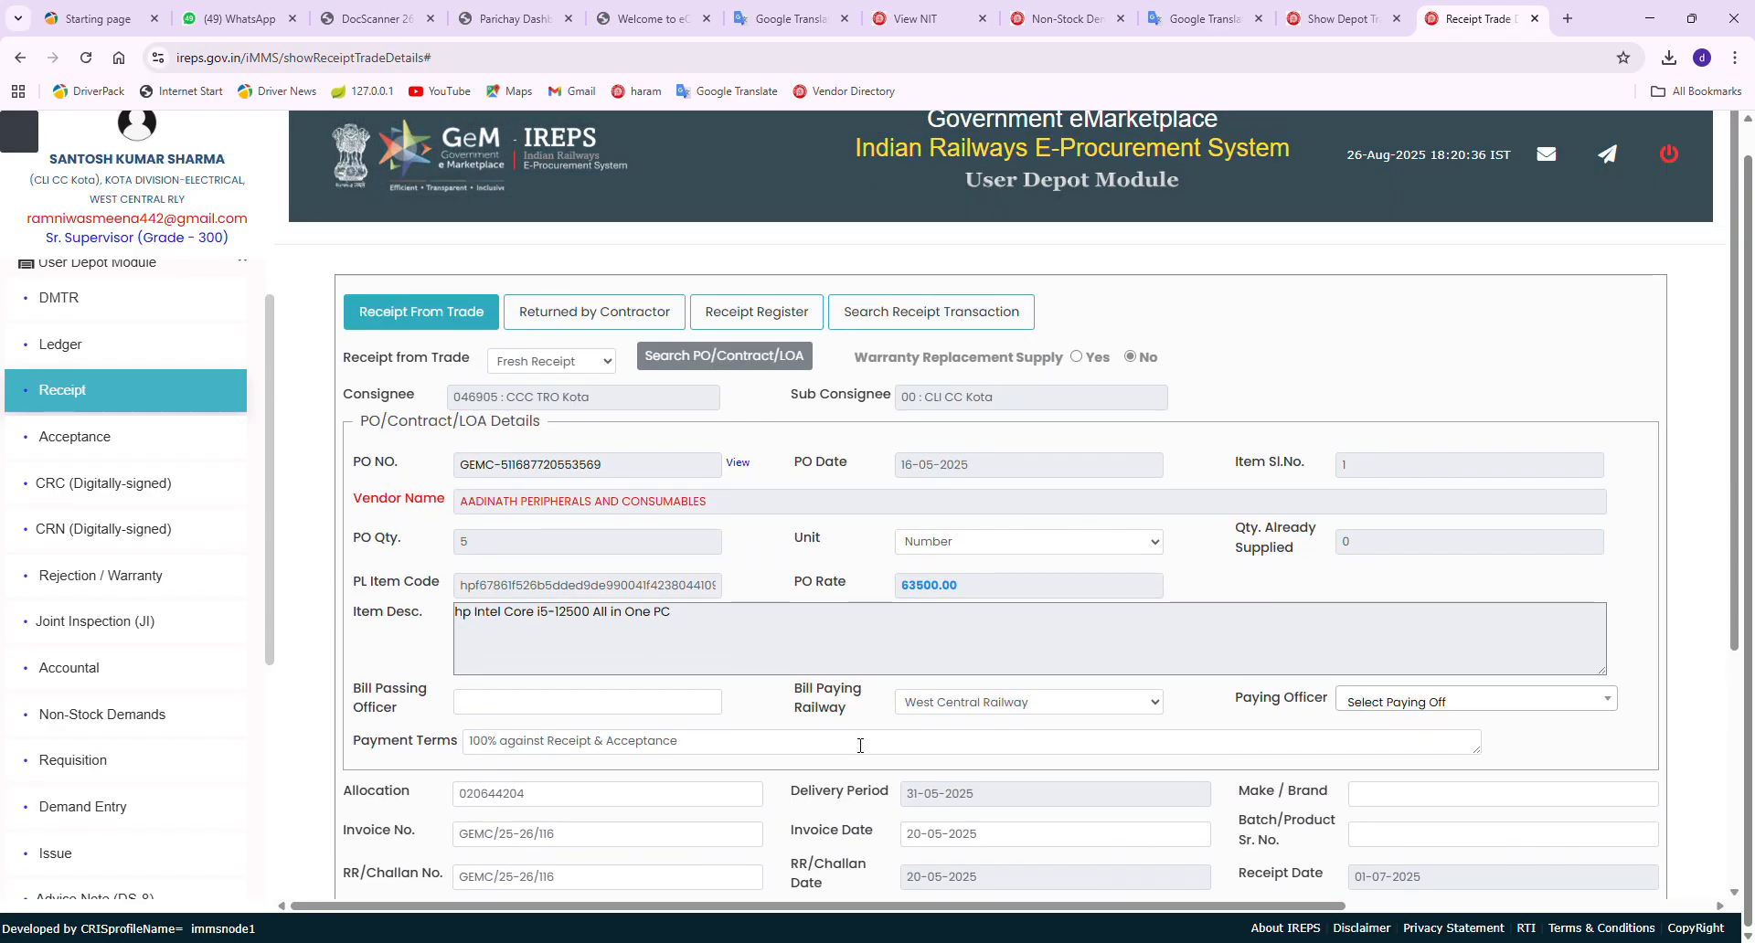
scroll(860, 746, down, 4)
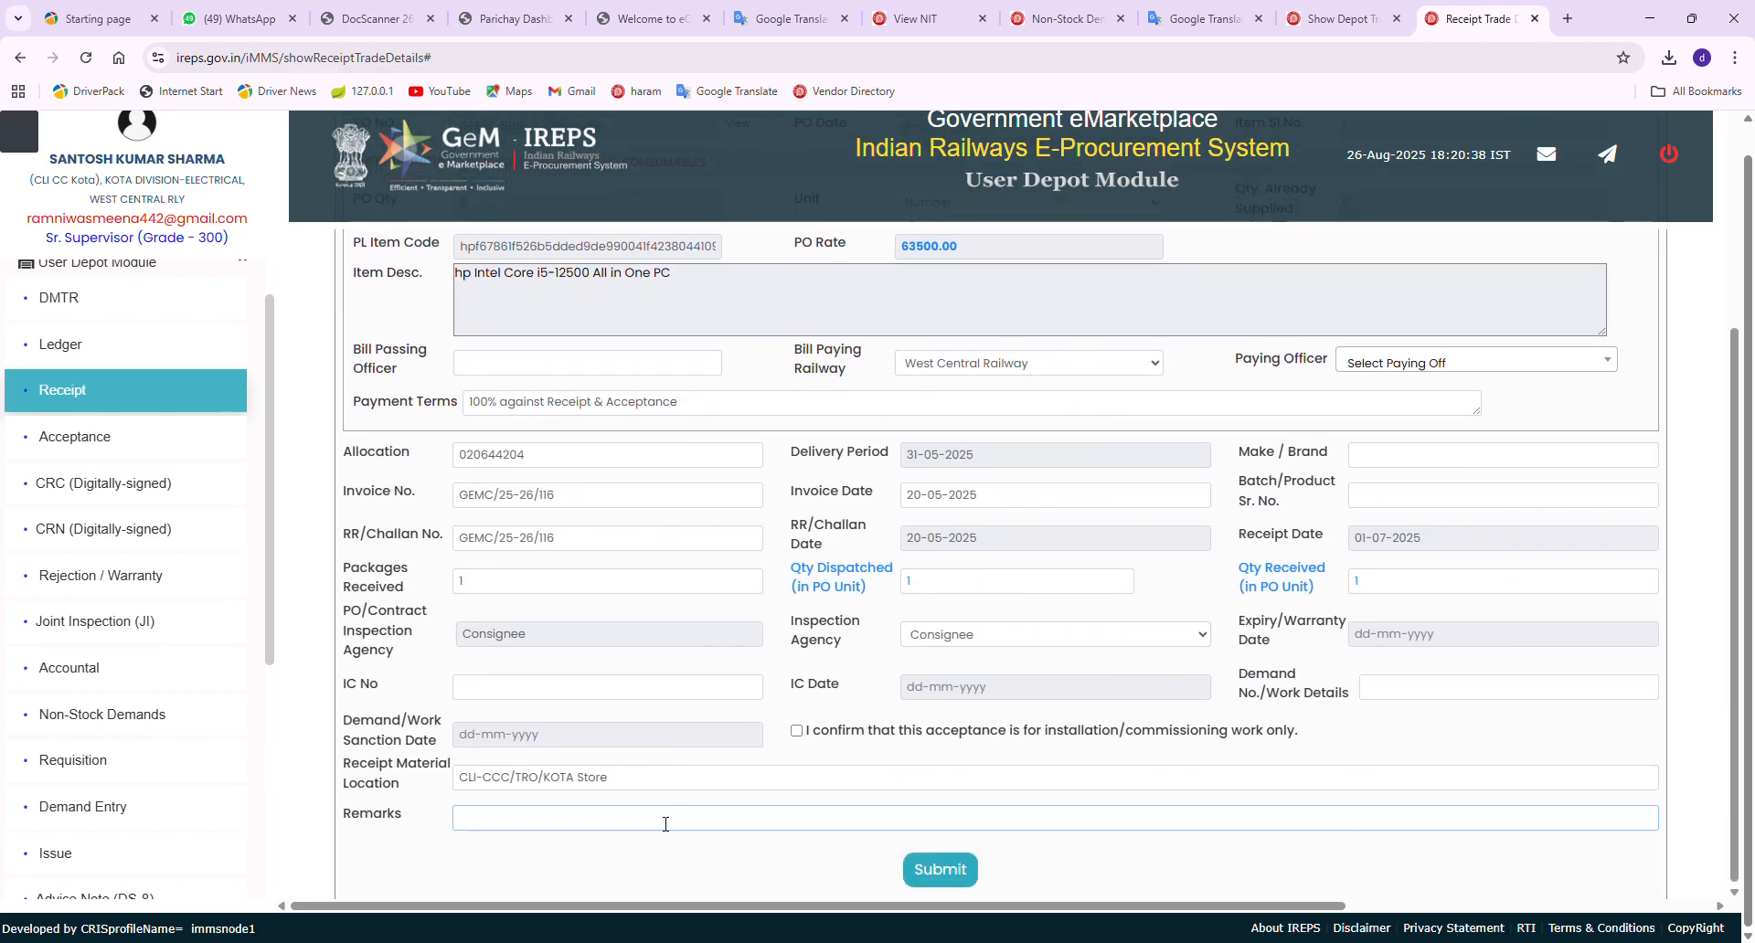
click(467, 811)
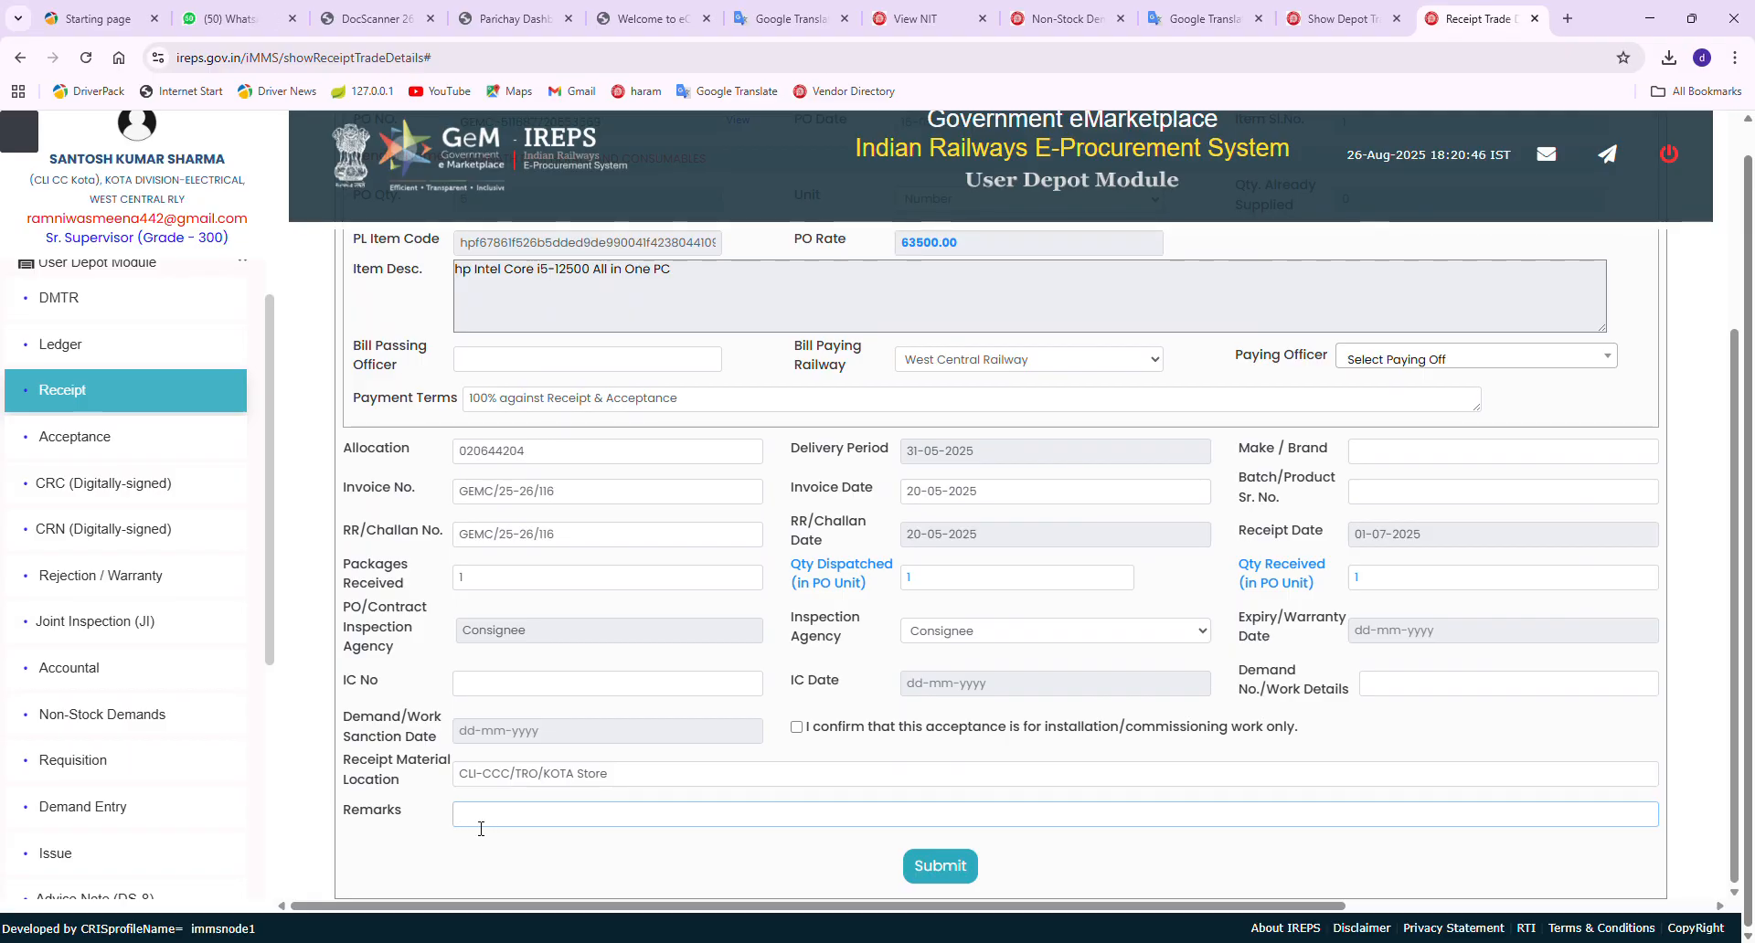
text(A)
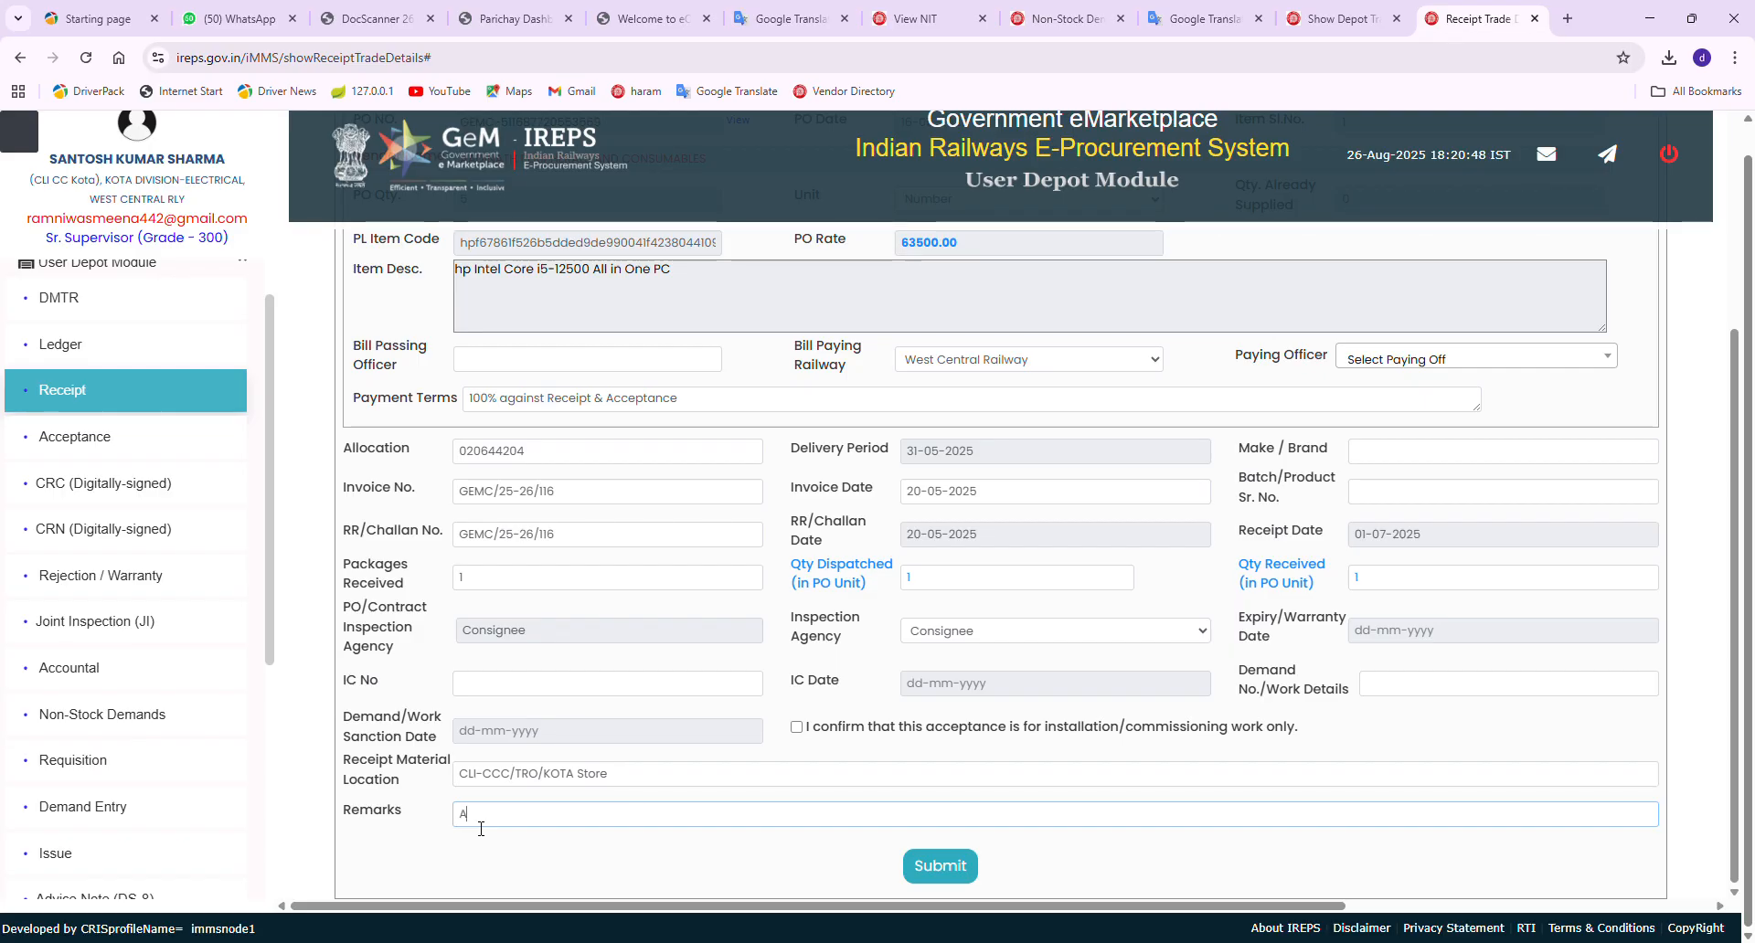
text(fter)
text(checked)
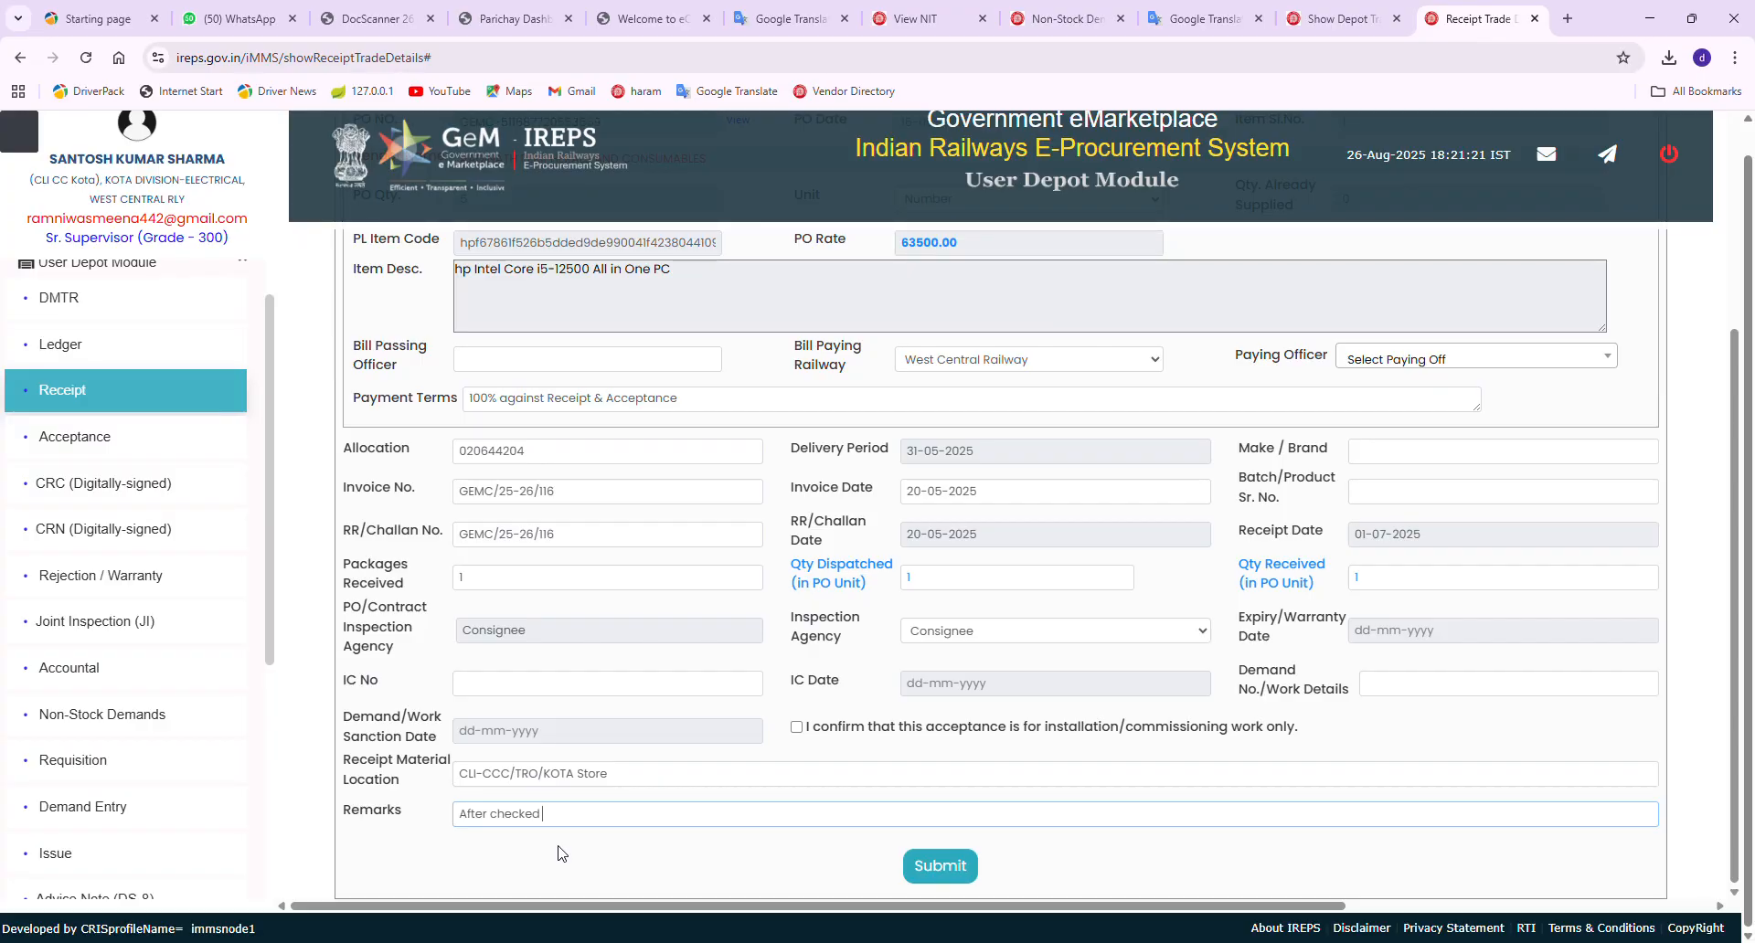
text(& r)
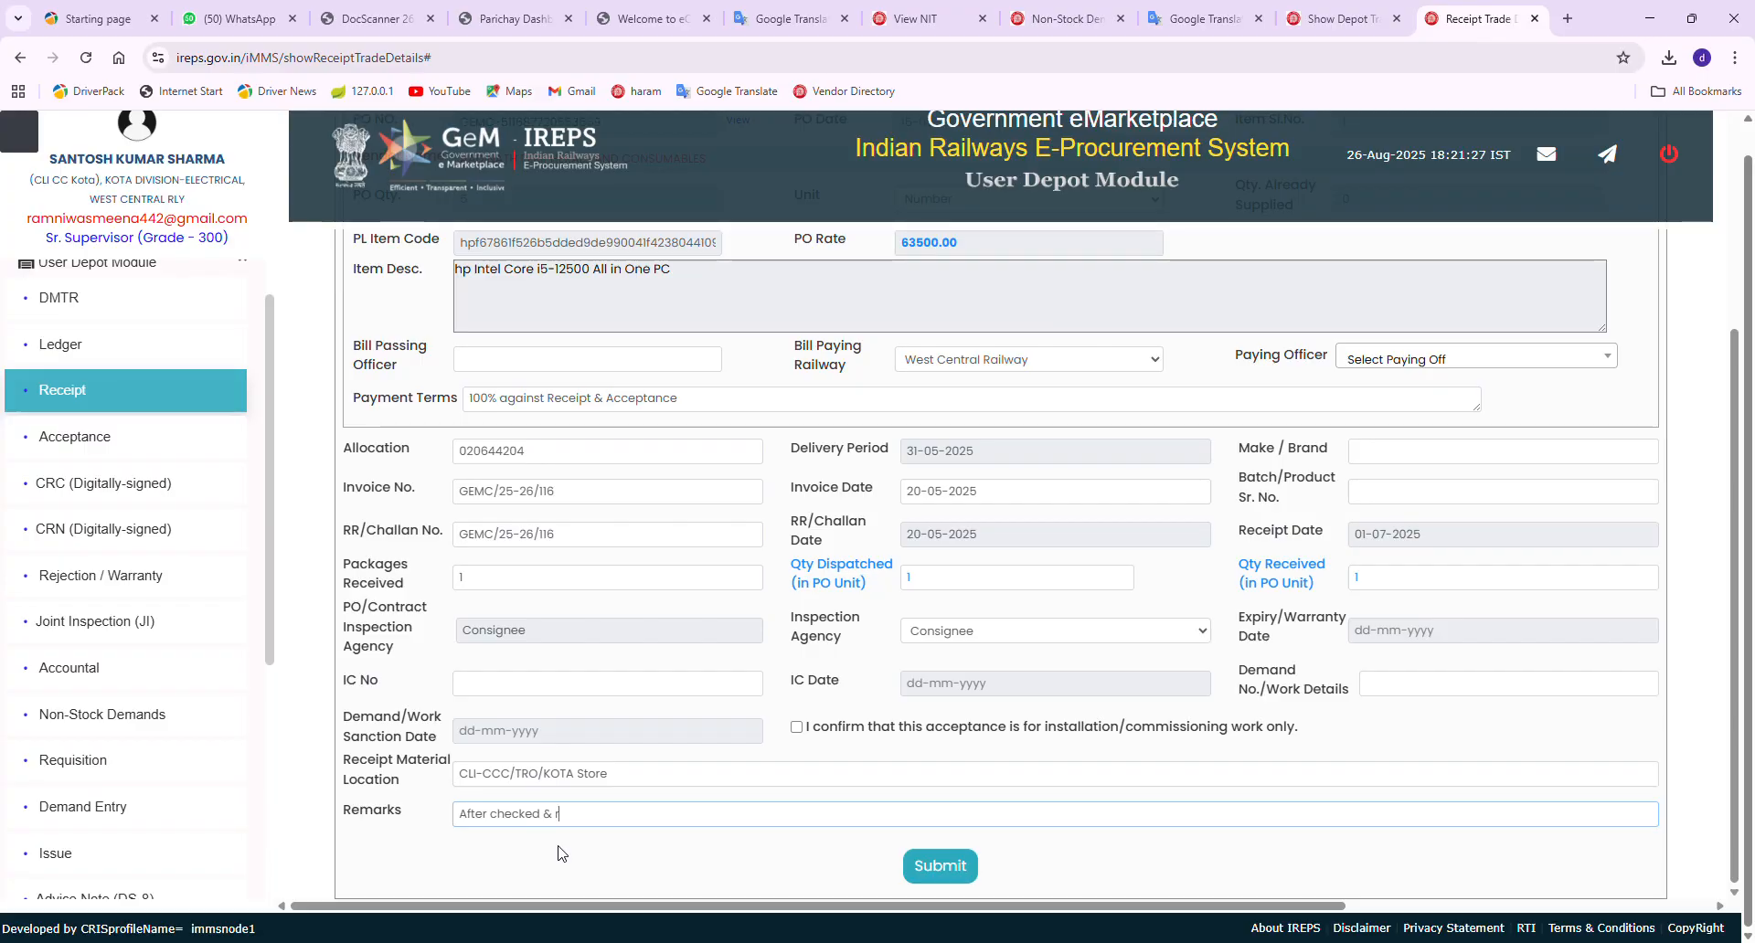
text(epo)
text(ir)
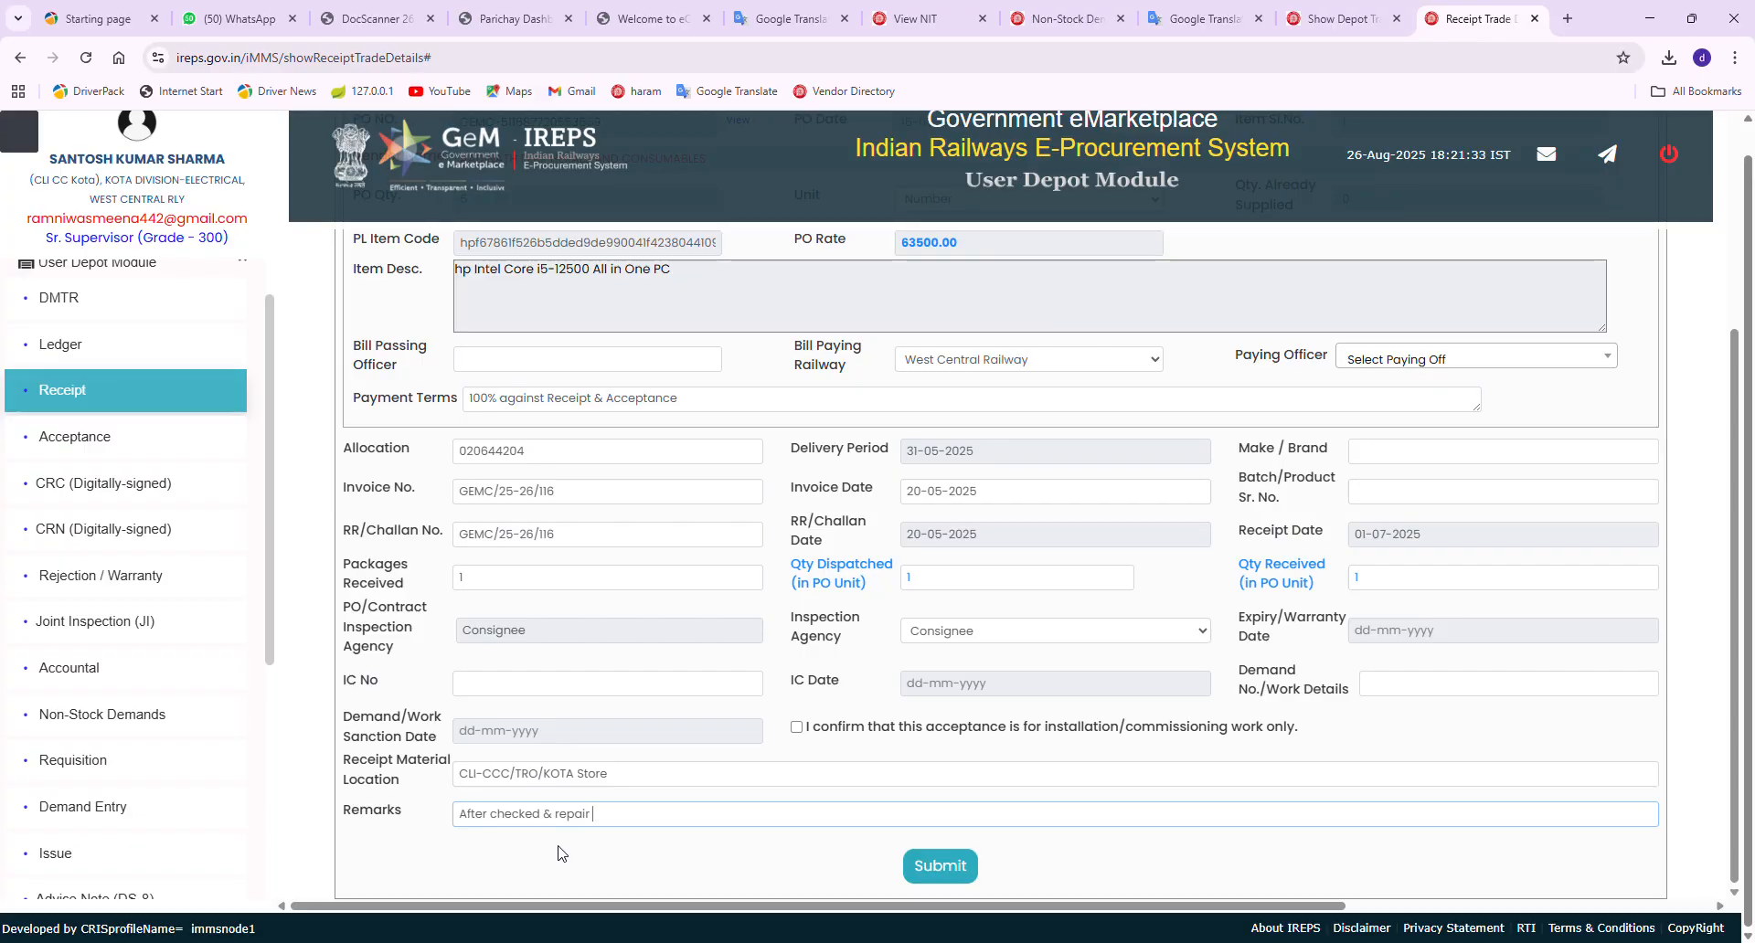
text( mo)
text(ter)
text(ia)
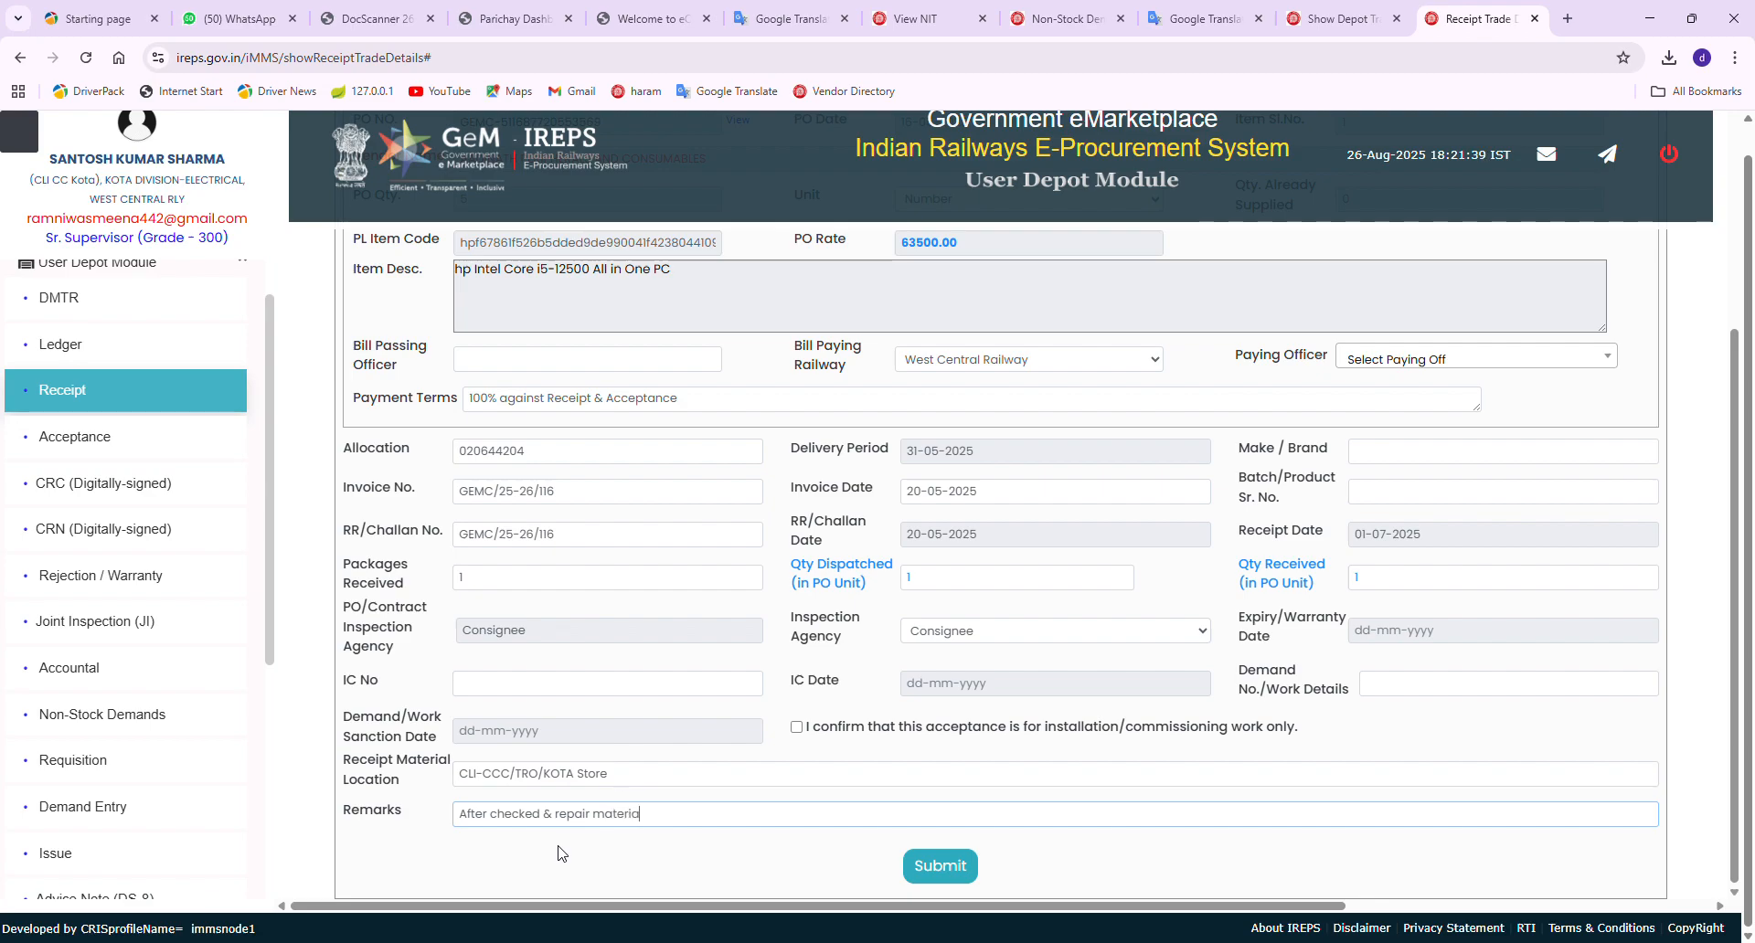
text(l)
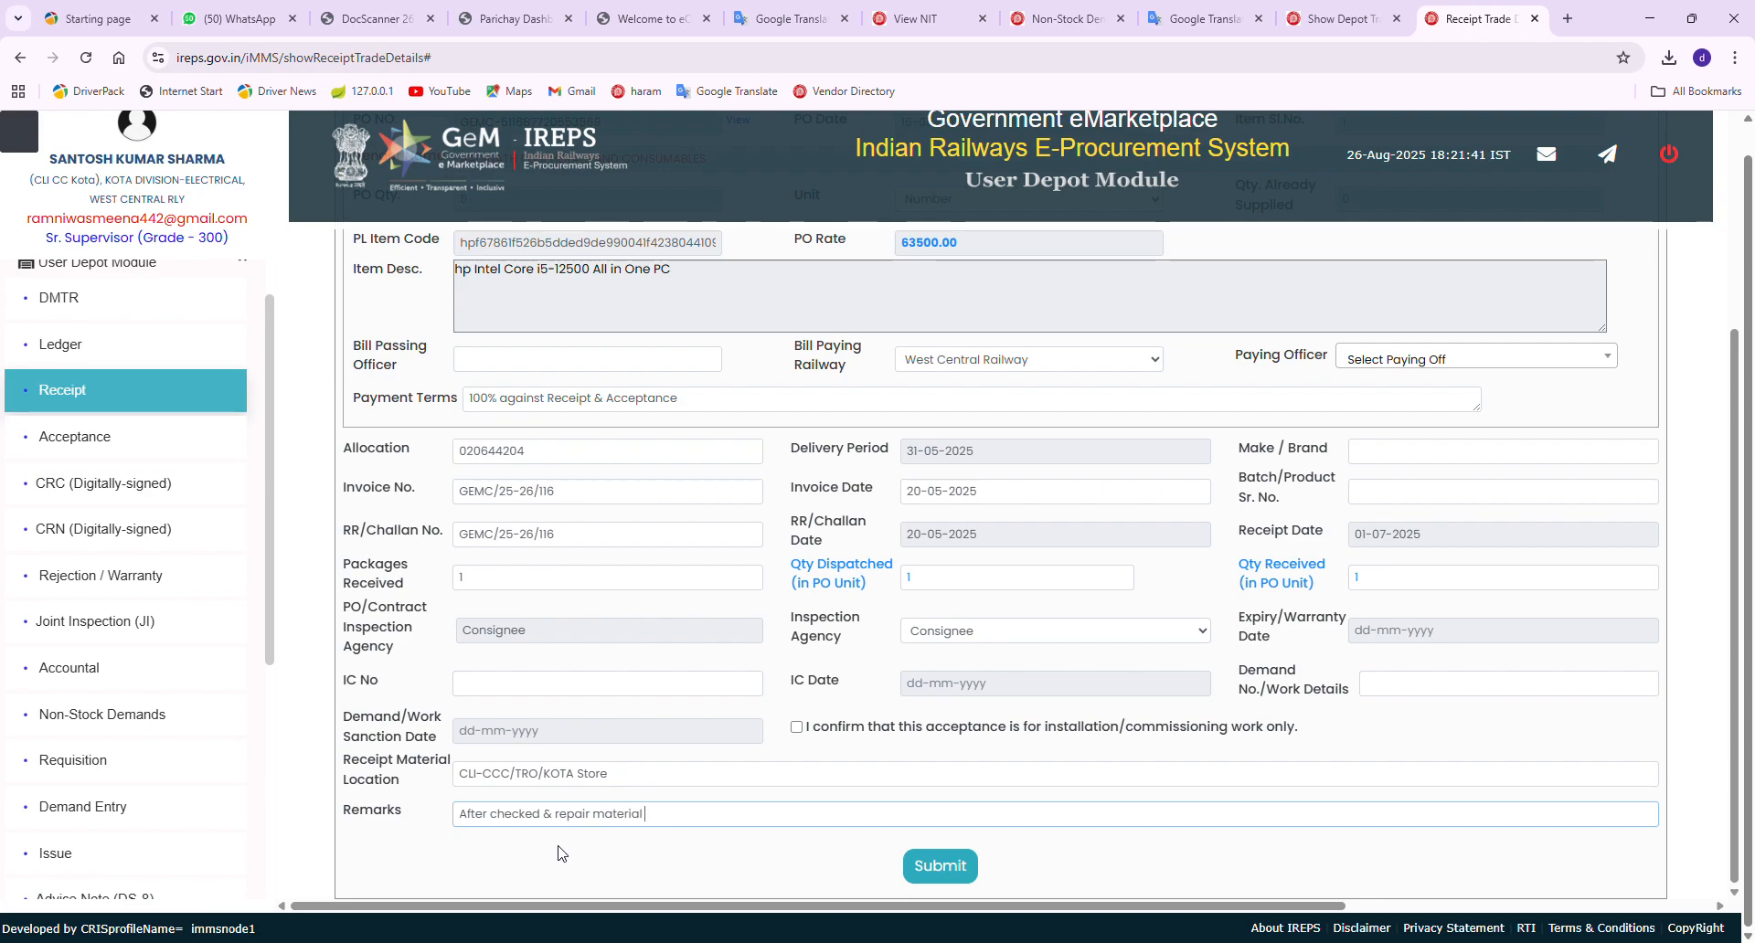
text( rece)
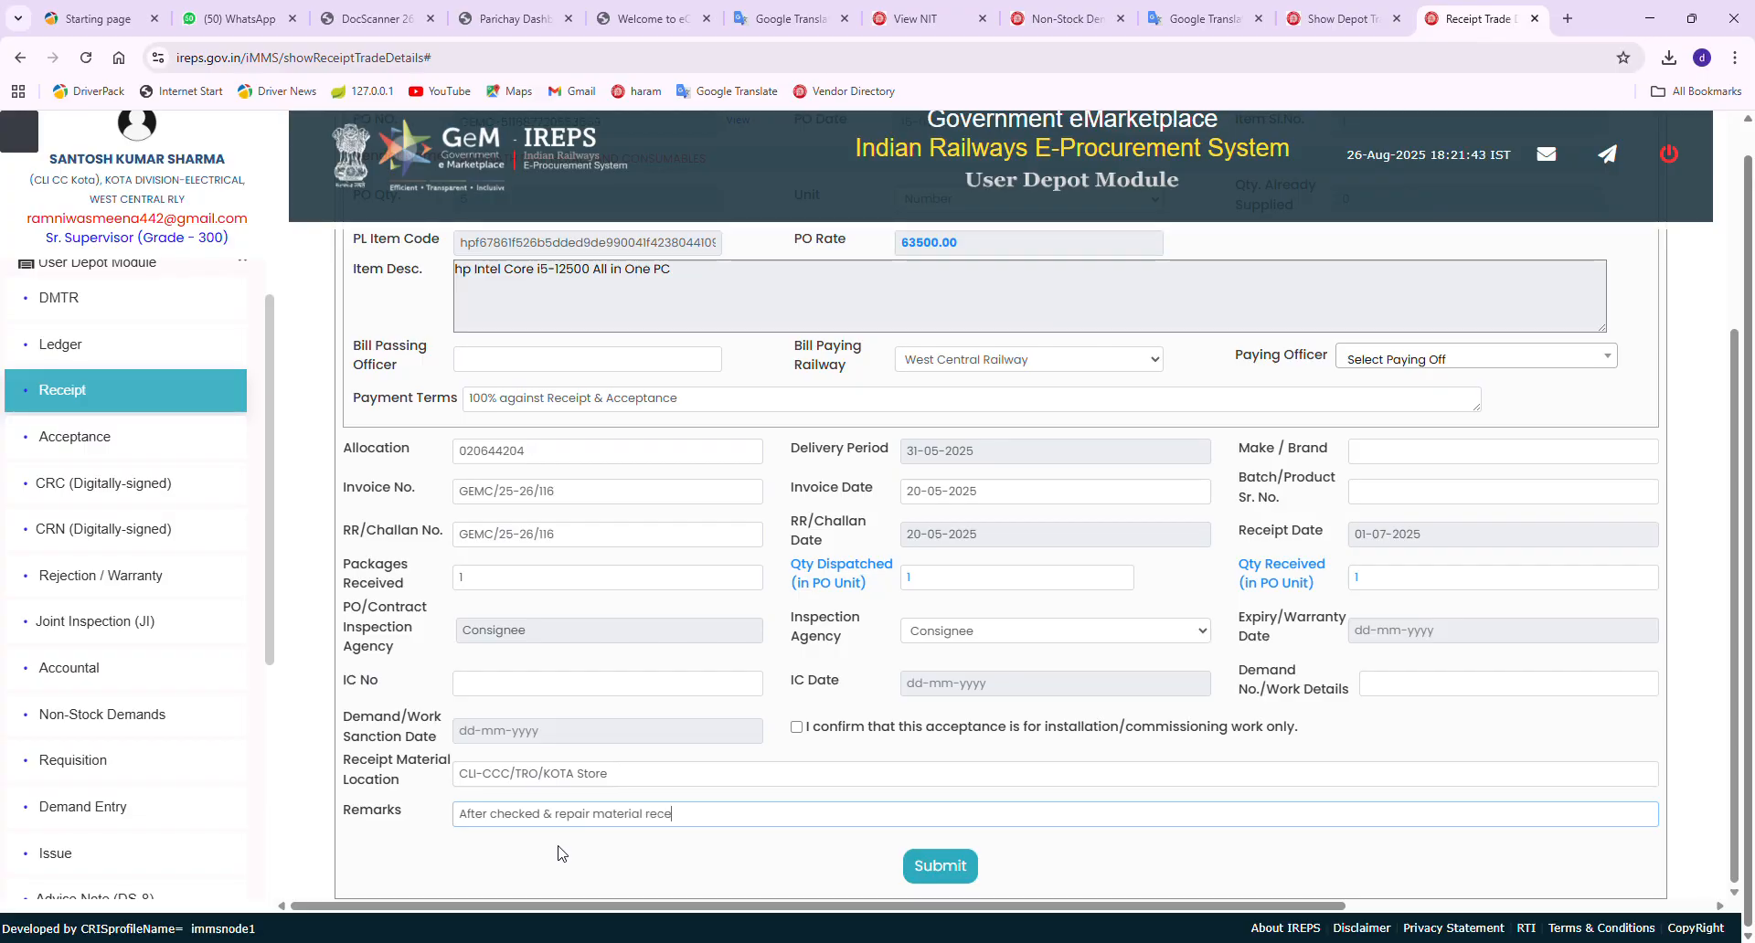
text(ived in g)
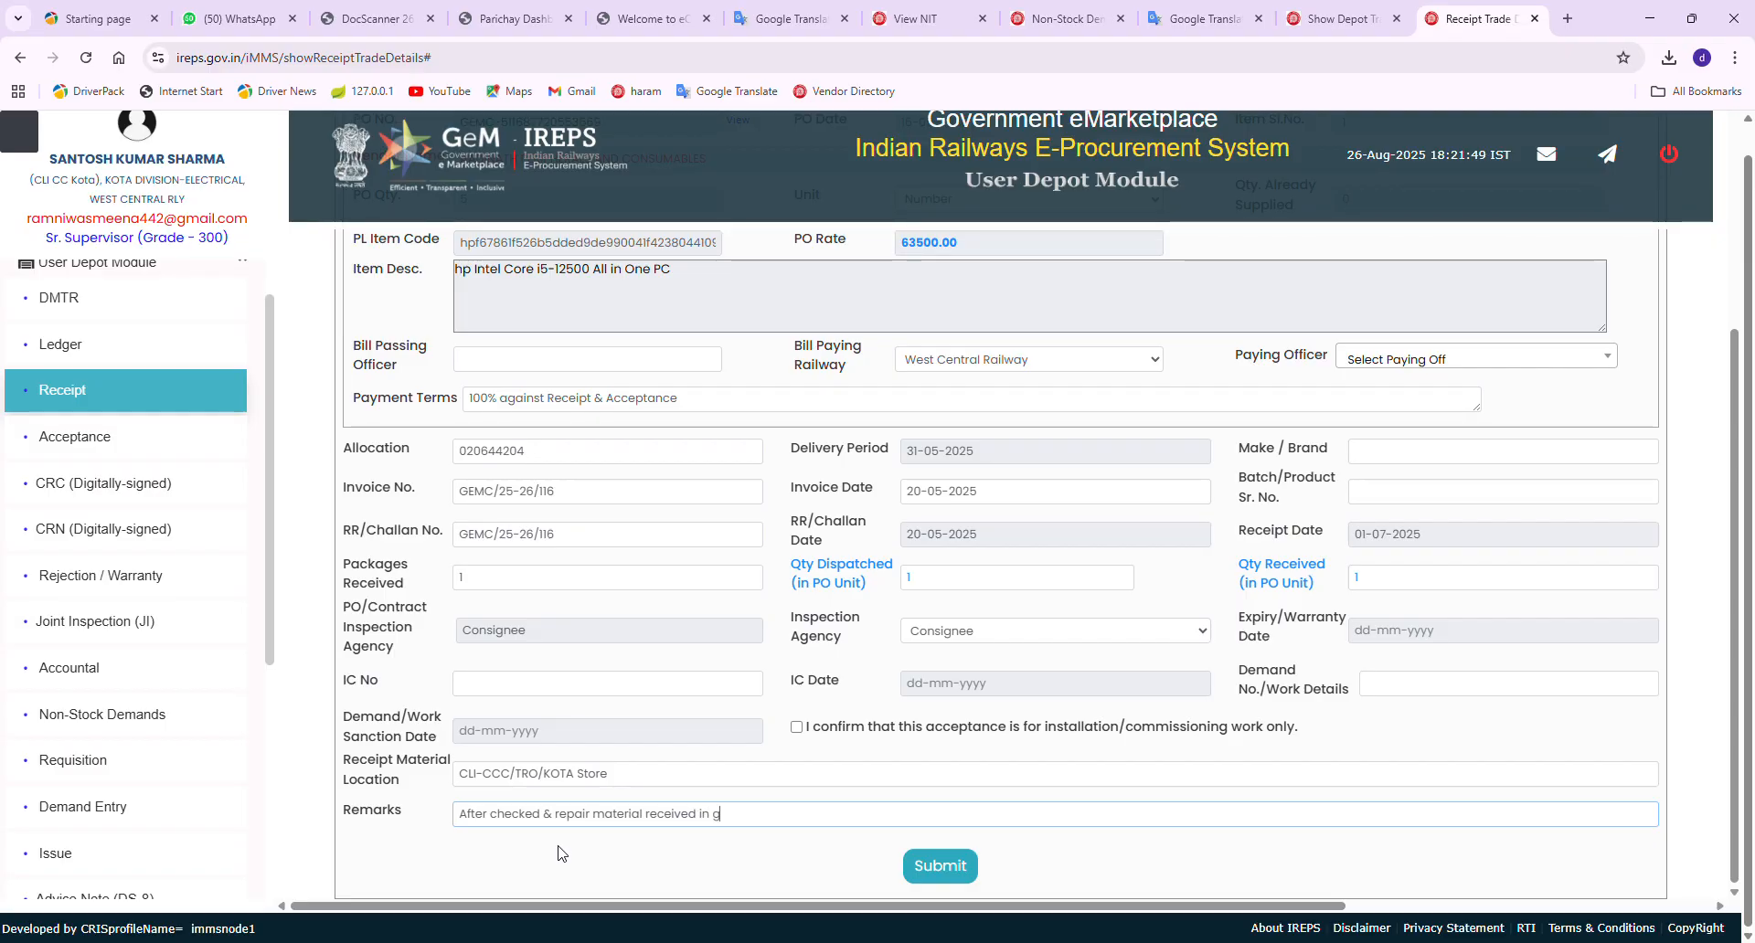
text(ood c)
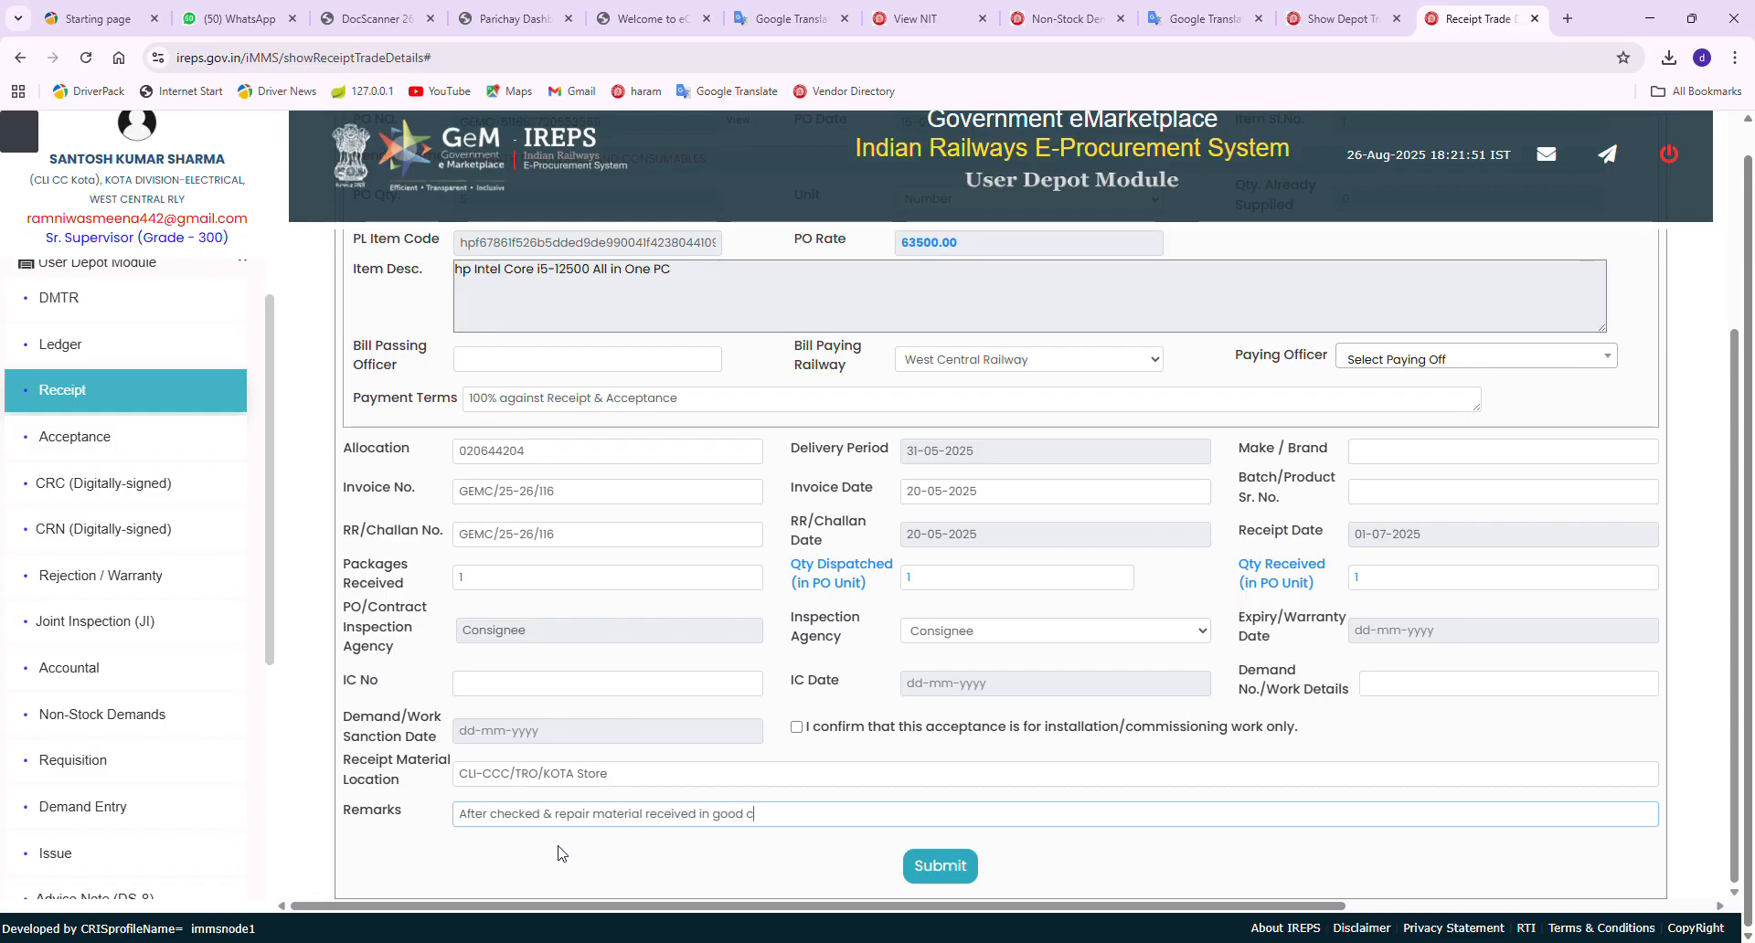
text(ondi)
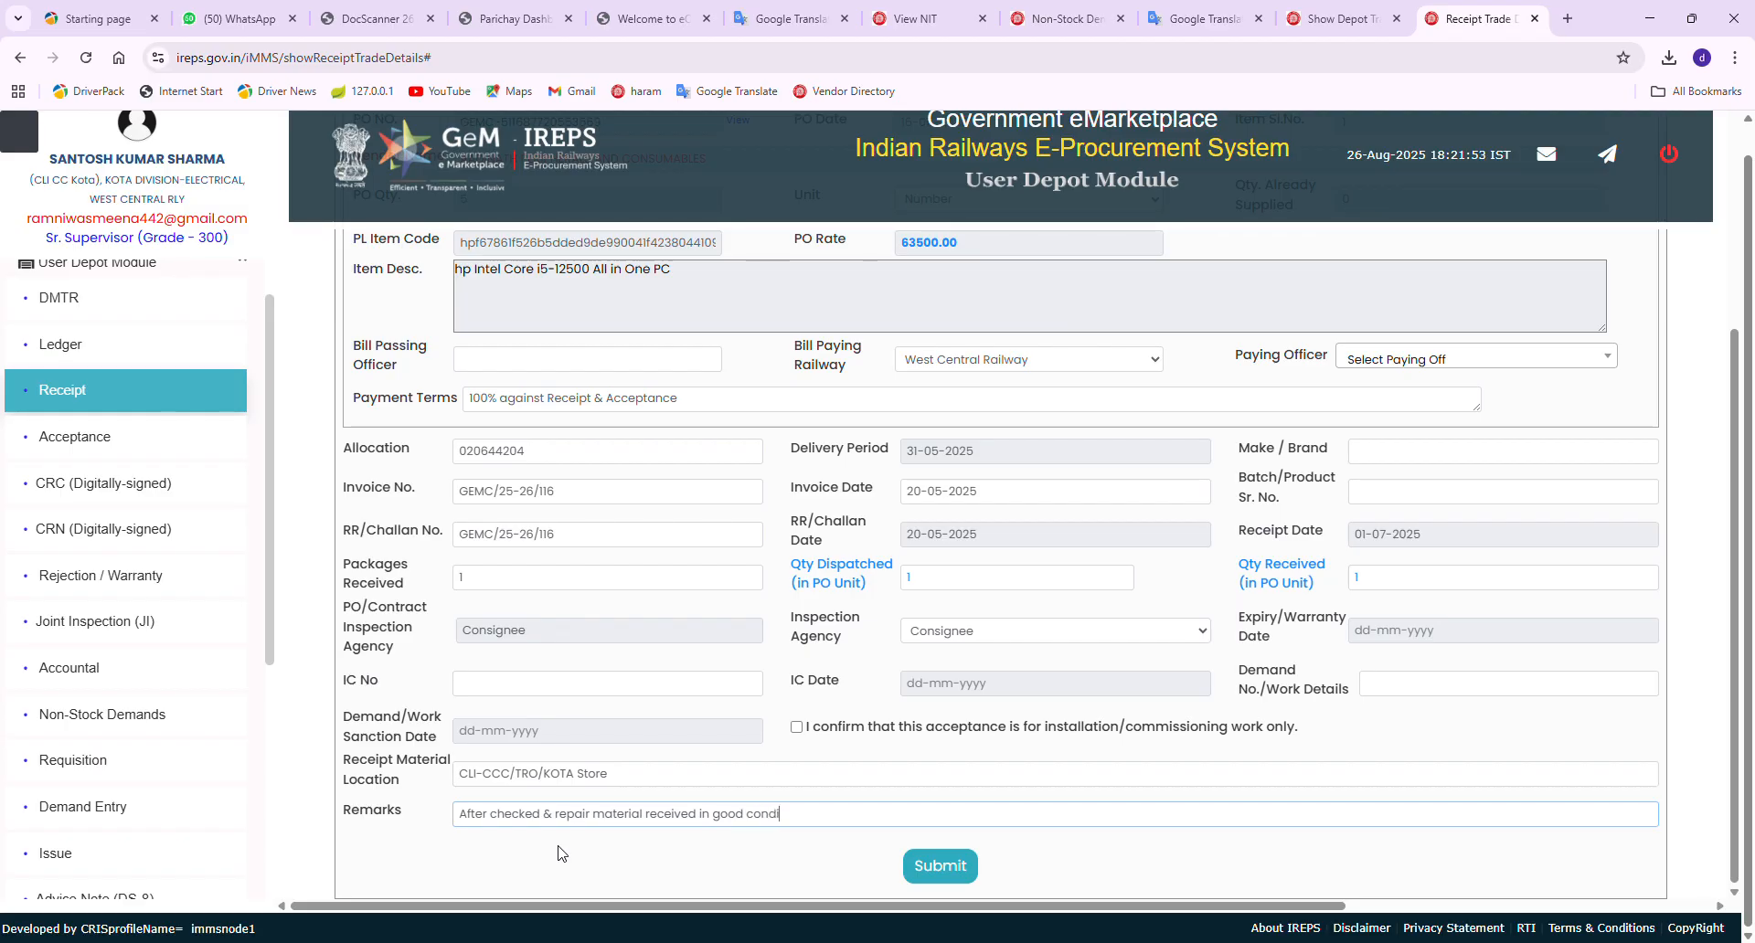
text(tion)
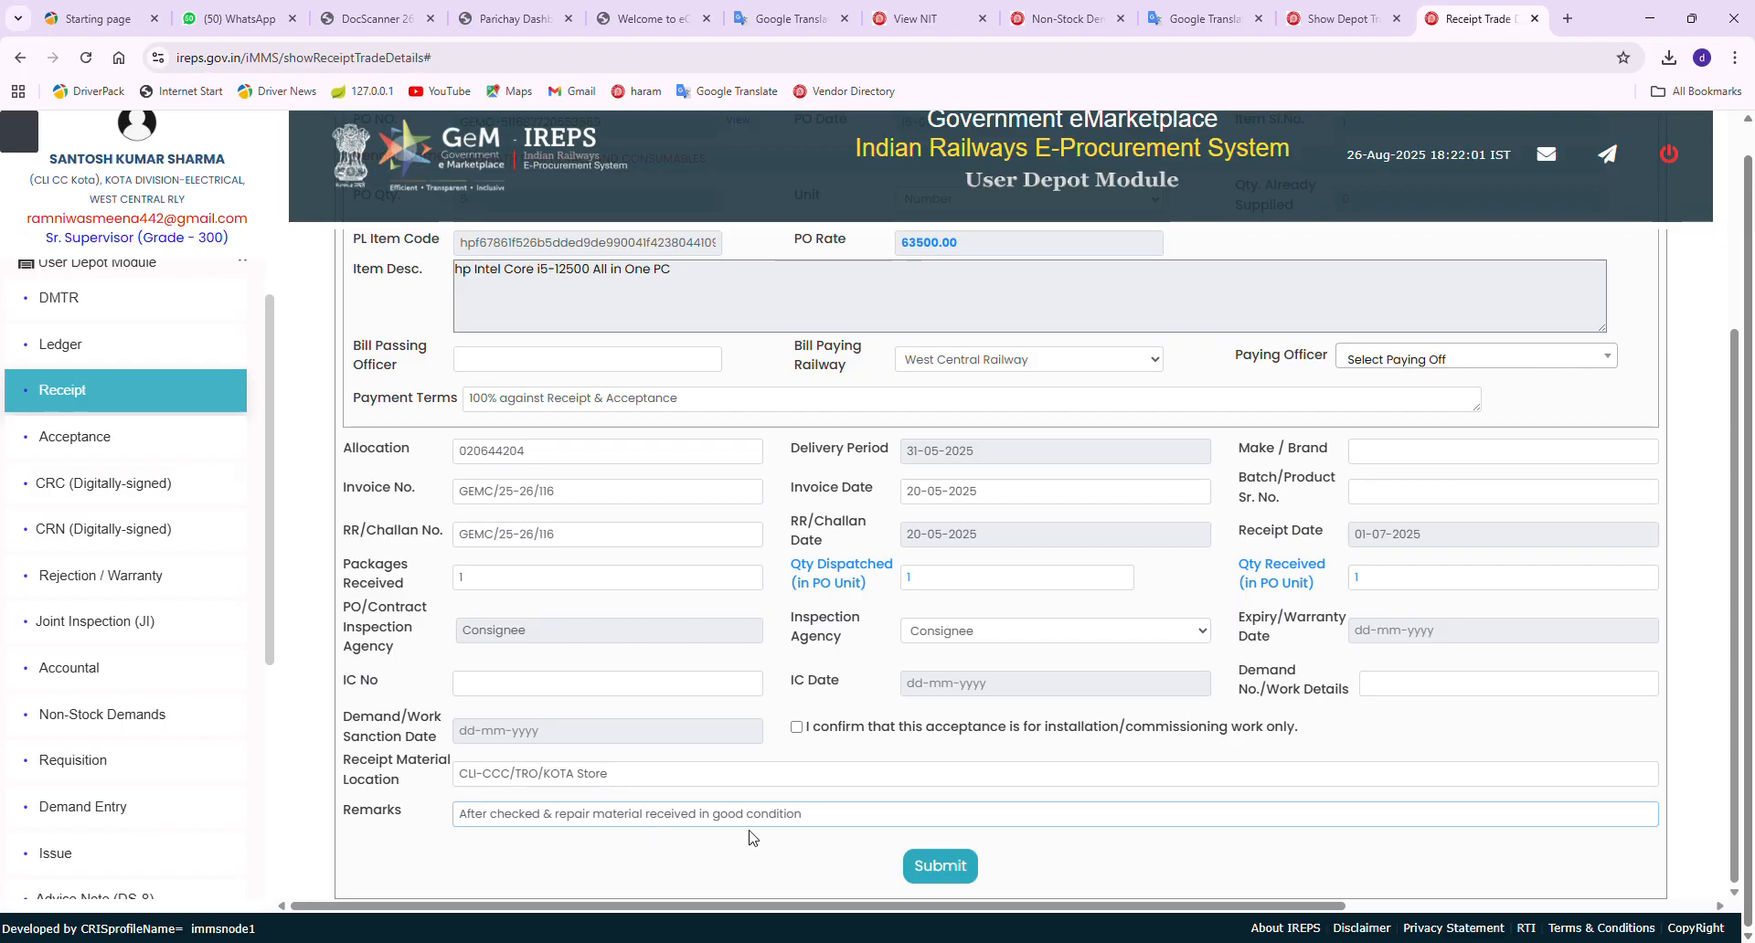
text(.)
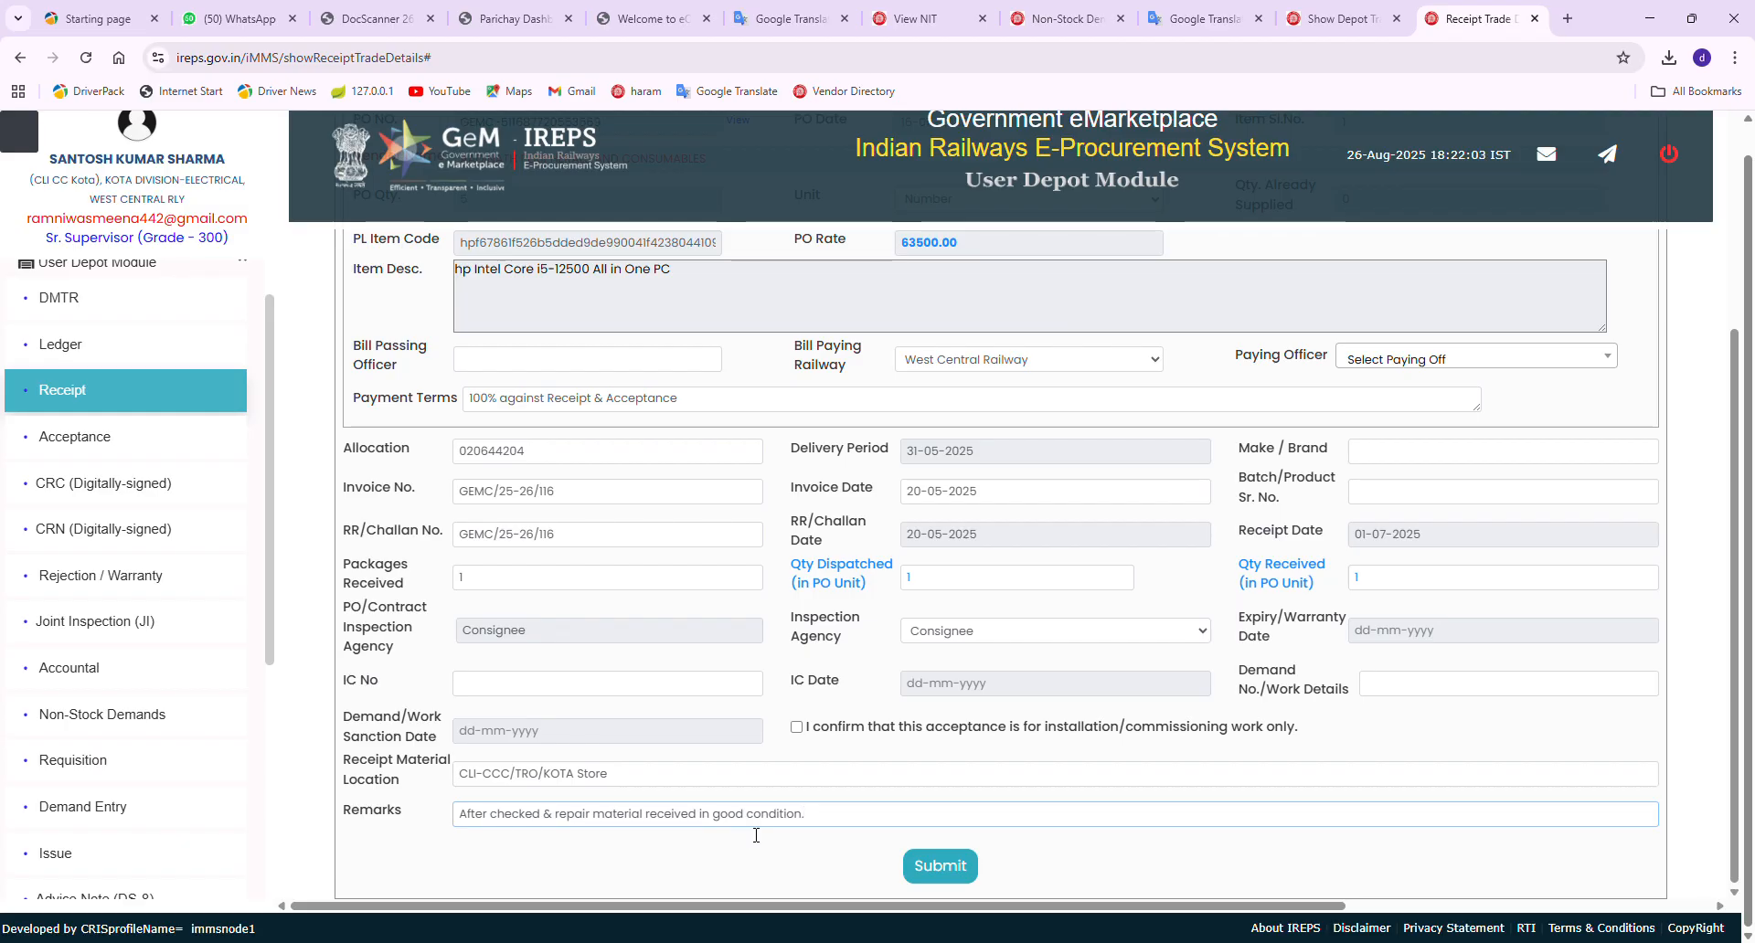
Copy the remark, extend the expiring session, and check the remark's Hindi translation in Google Translate before returning to the receipt form
drag(460, 814, 869, 834)
key(ctrl+c)
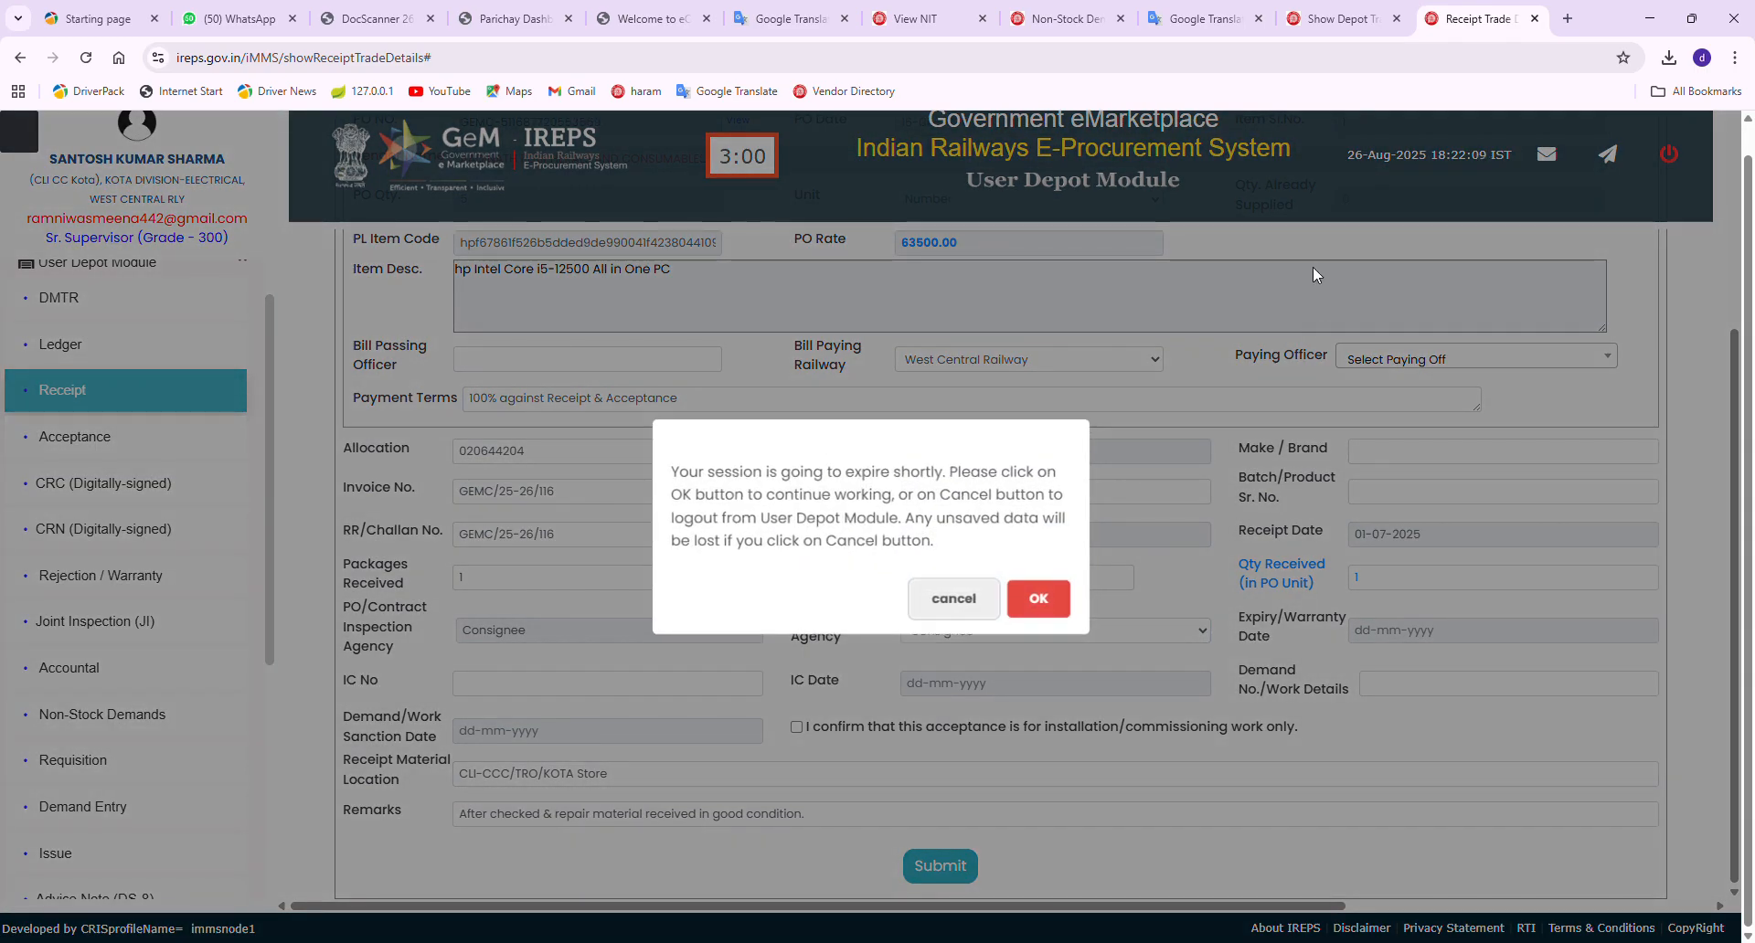
click(1049, 602)
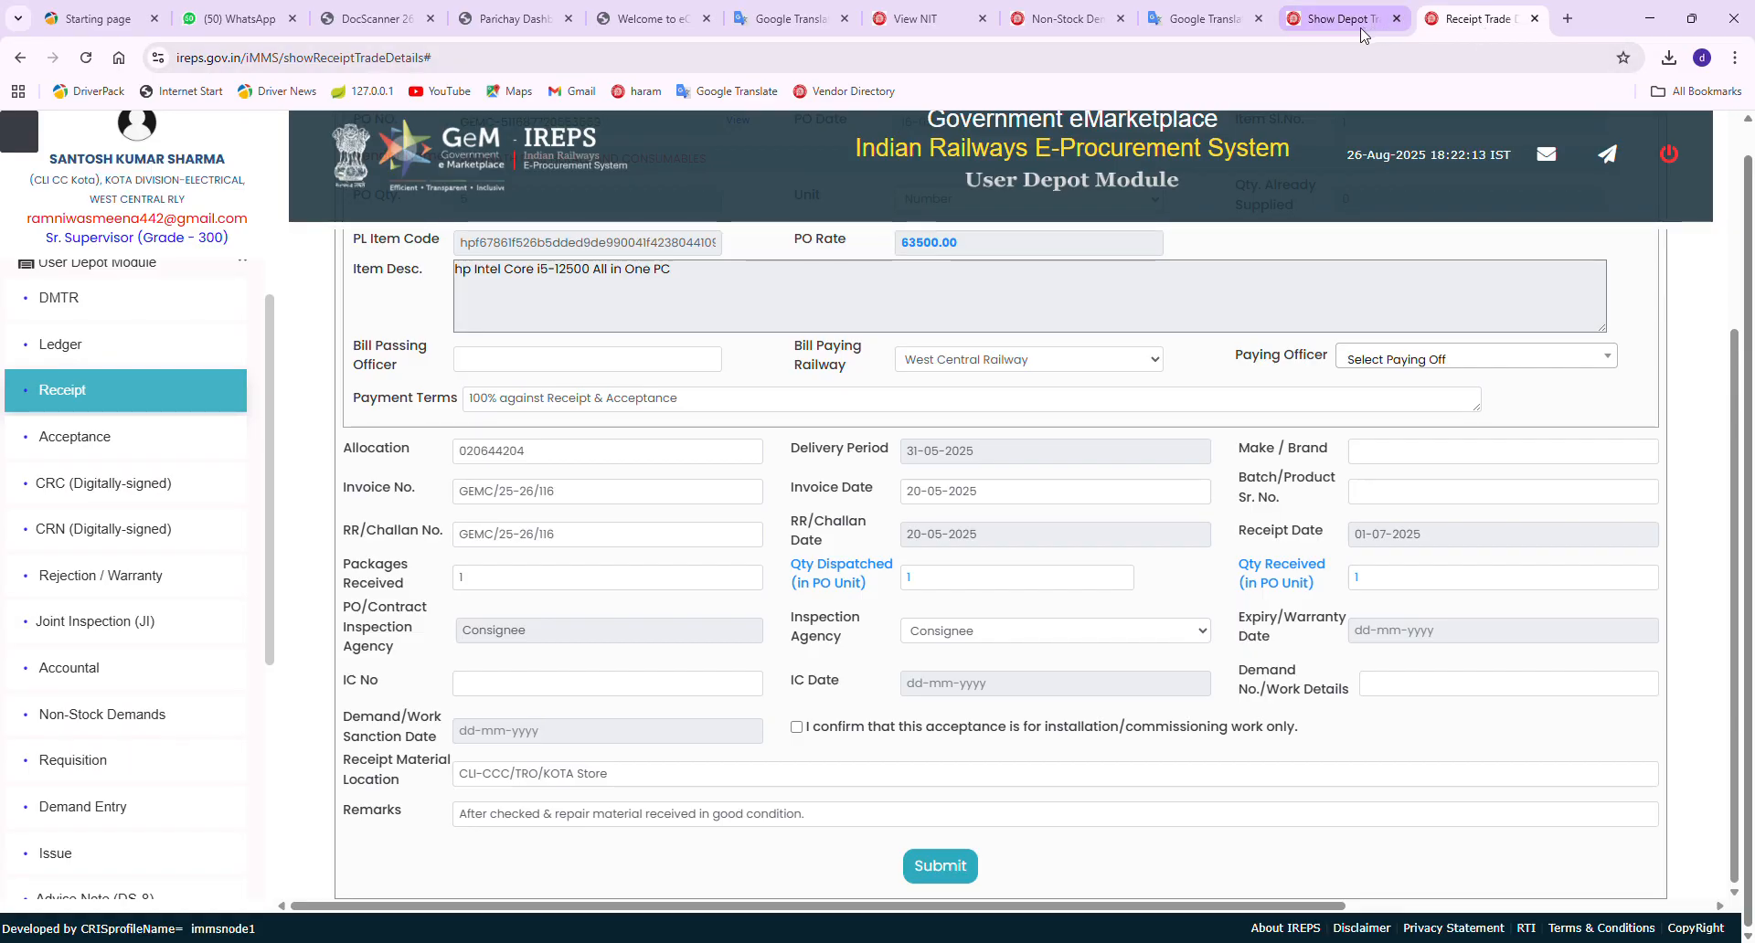
click(1221, 21)
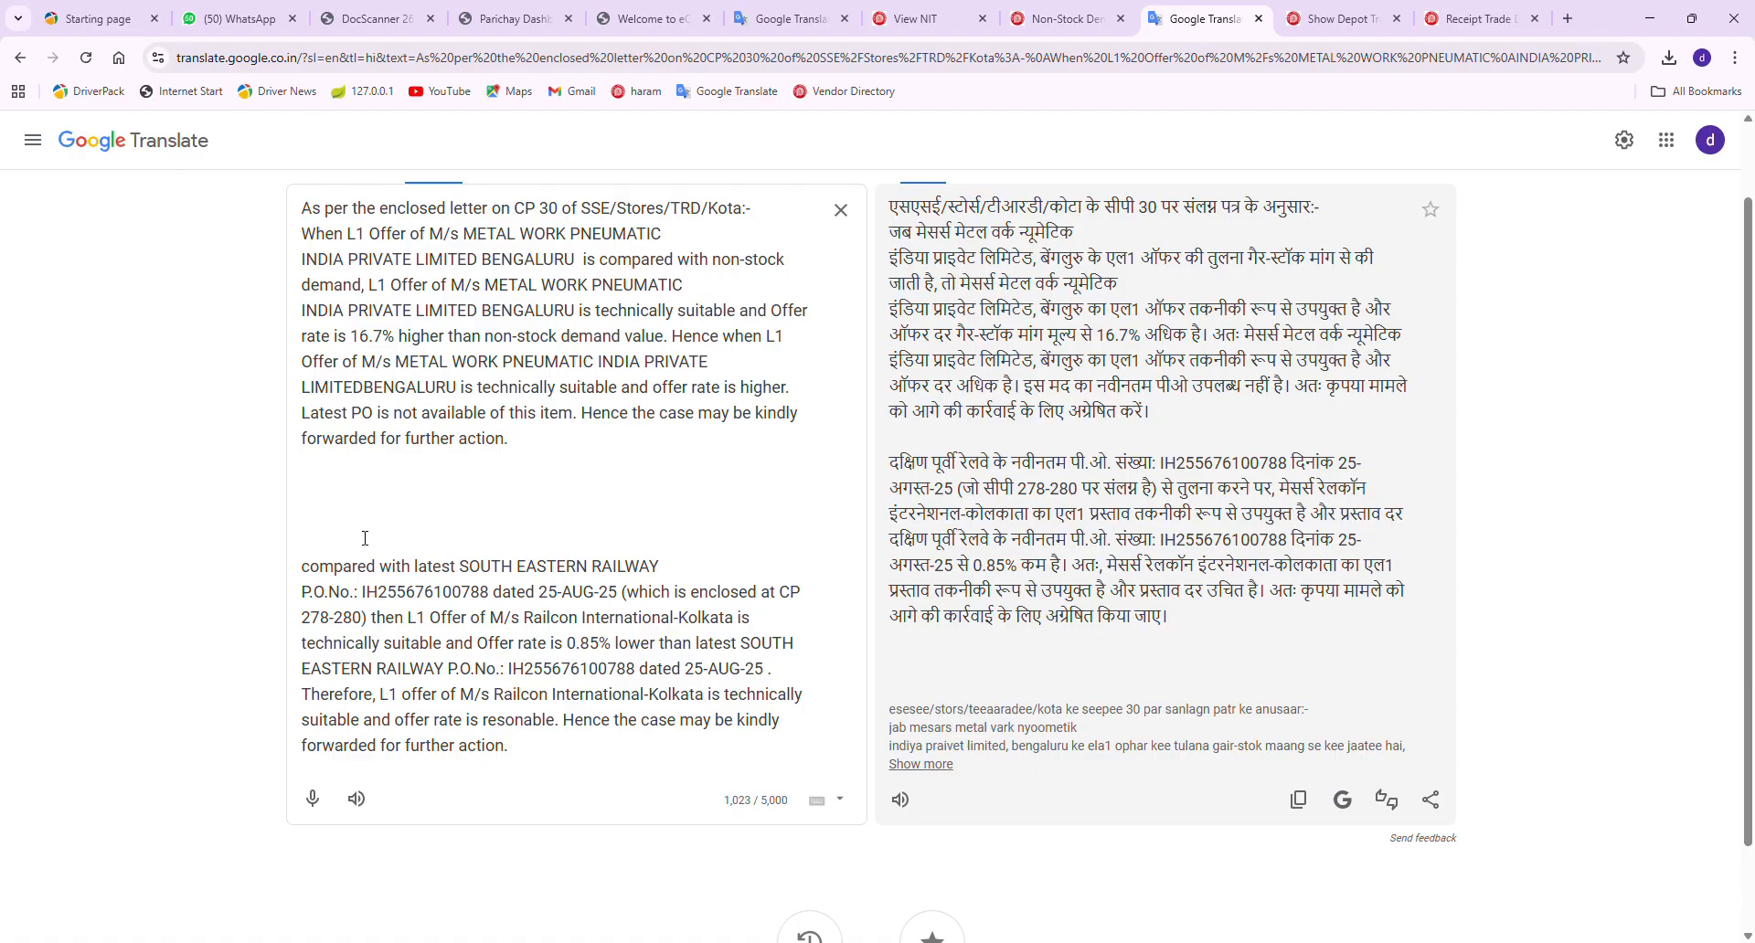
key(ctrl+v)
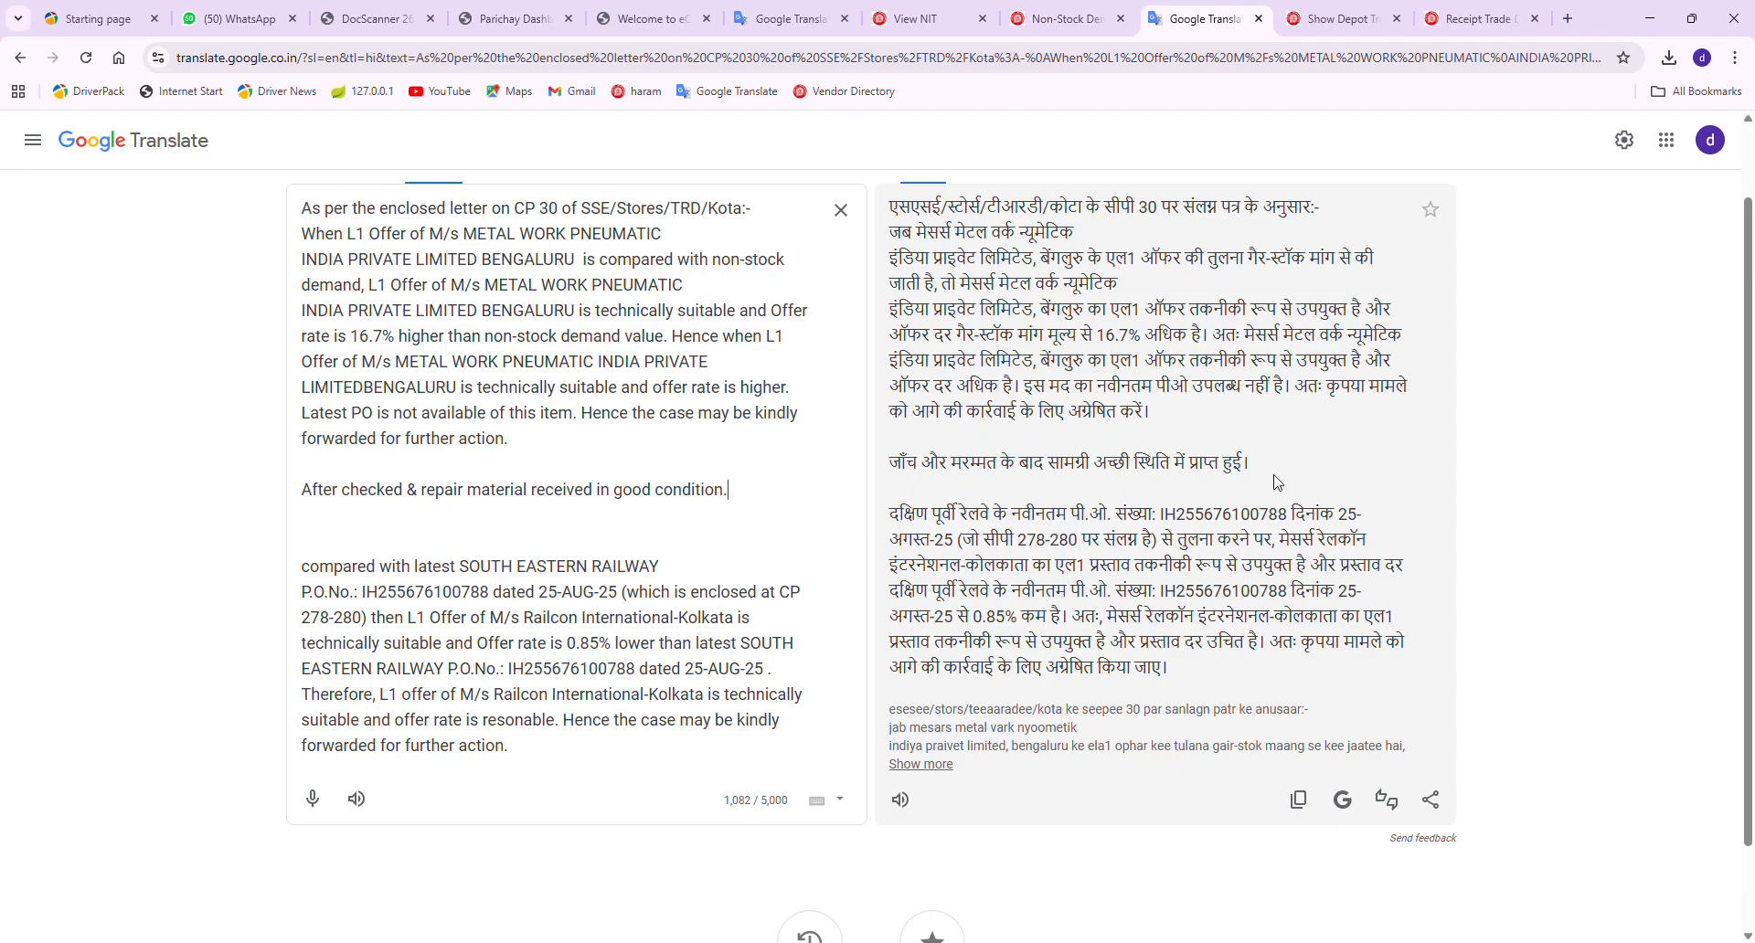
click(1468, 19)
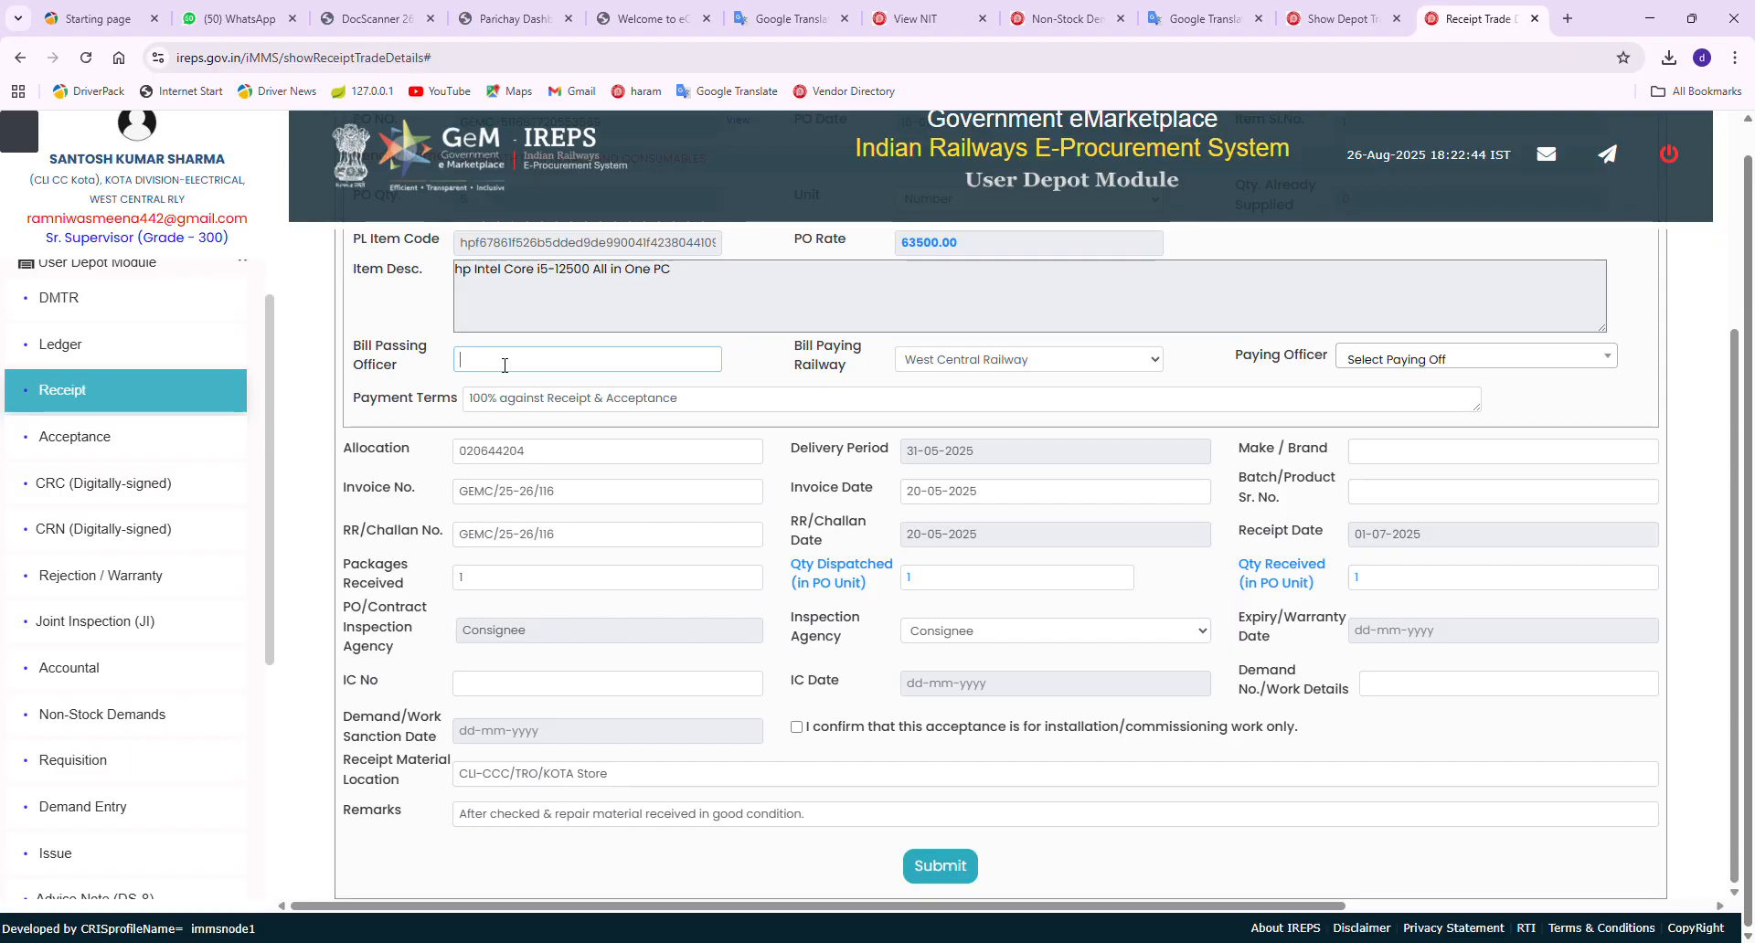
Set the bill passing officer to "Sr. DEE/TRO/Kota"
click(566, 400)
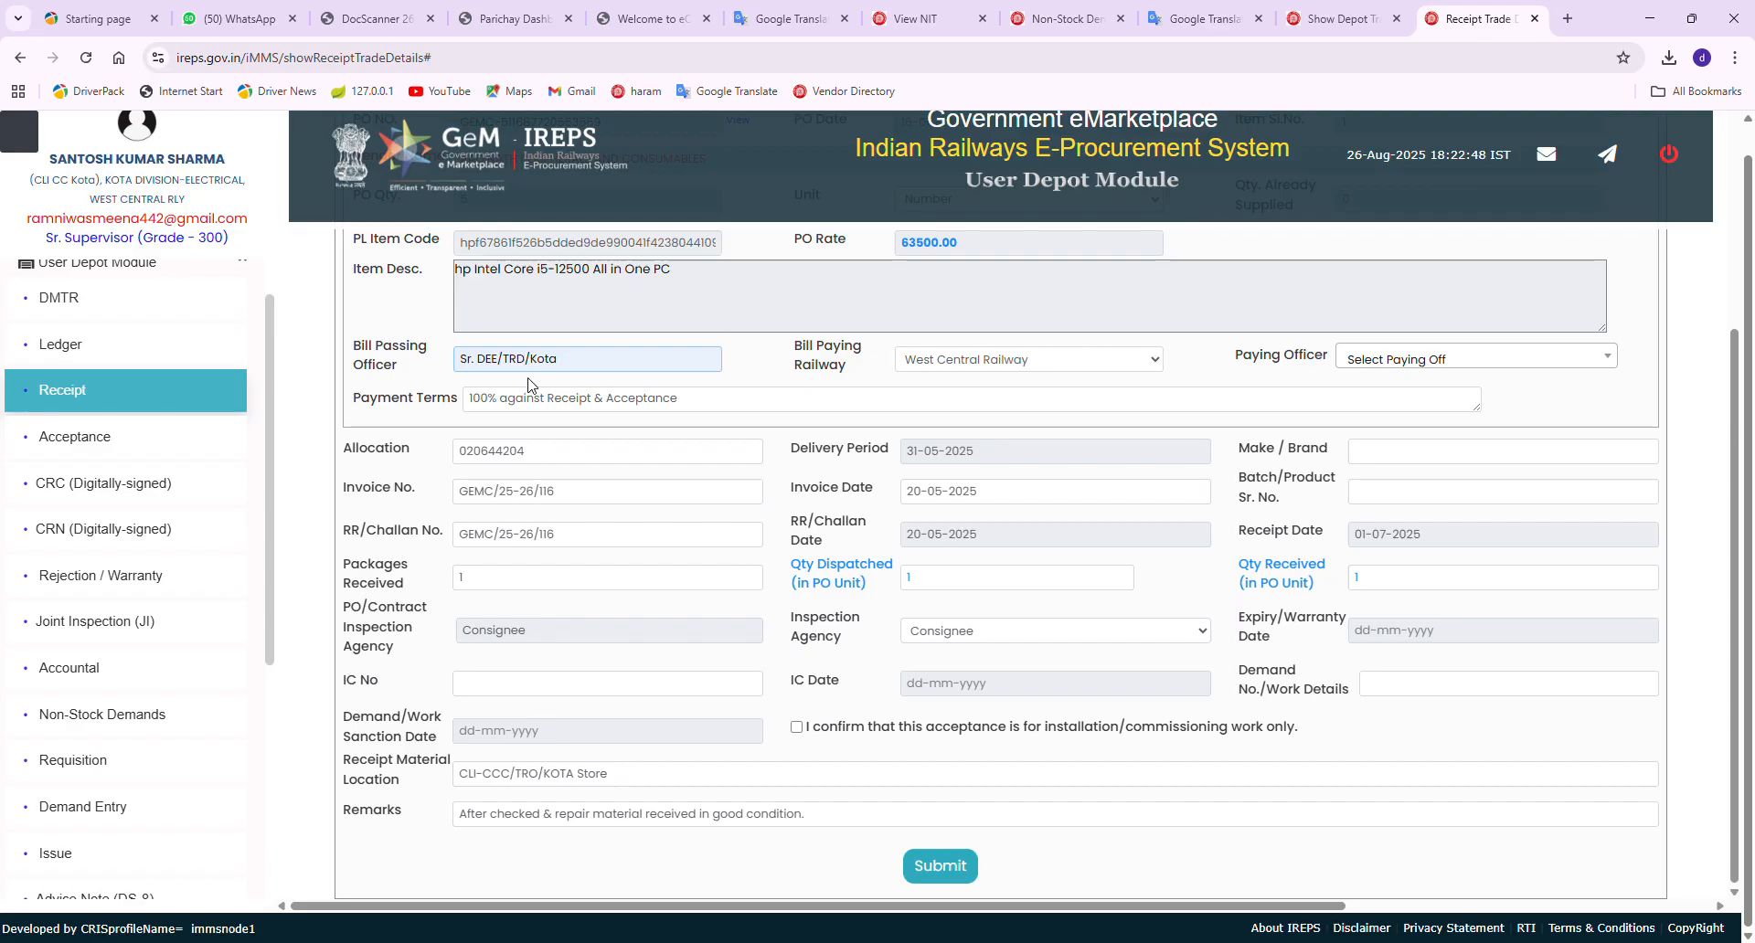
key(Left)
key(Left)
key(Left)
key(Left)
key(Left)
key(BackSpace)
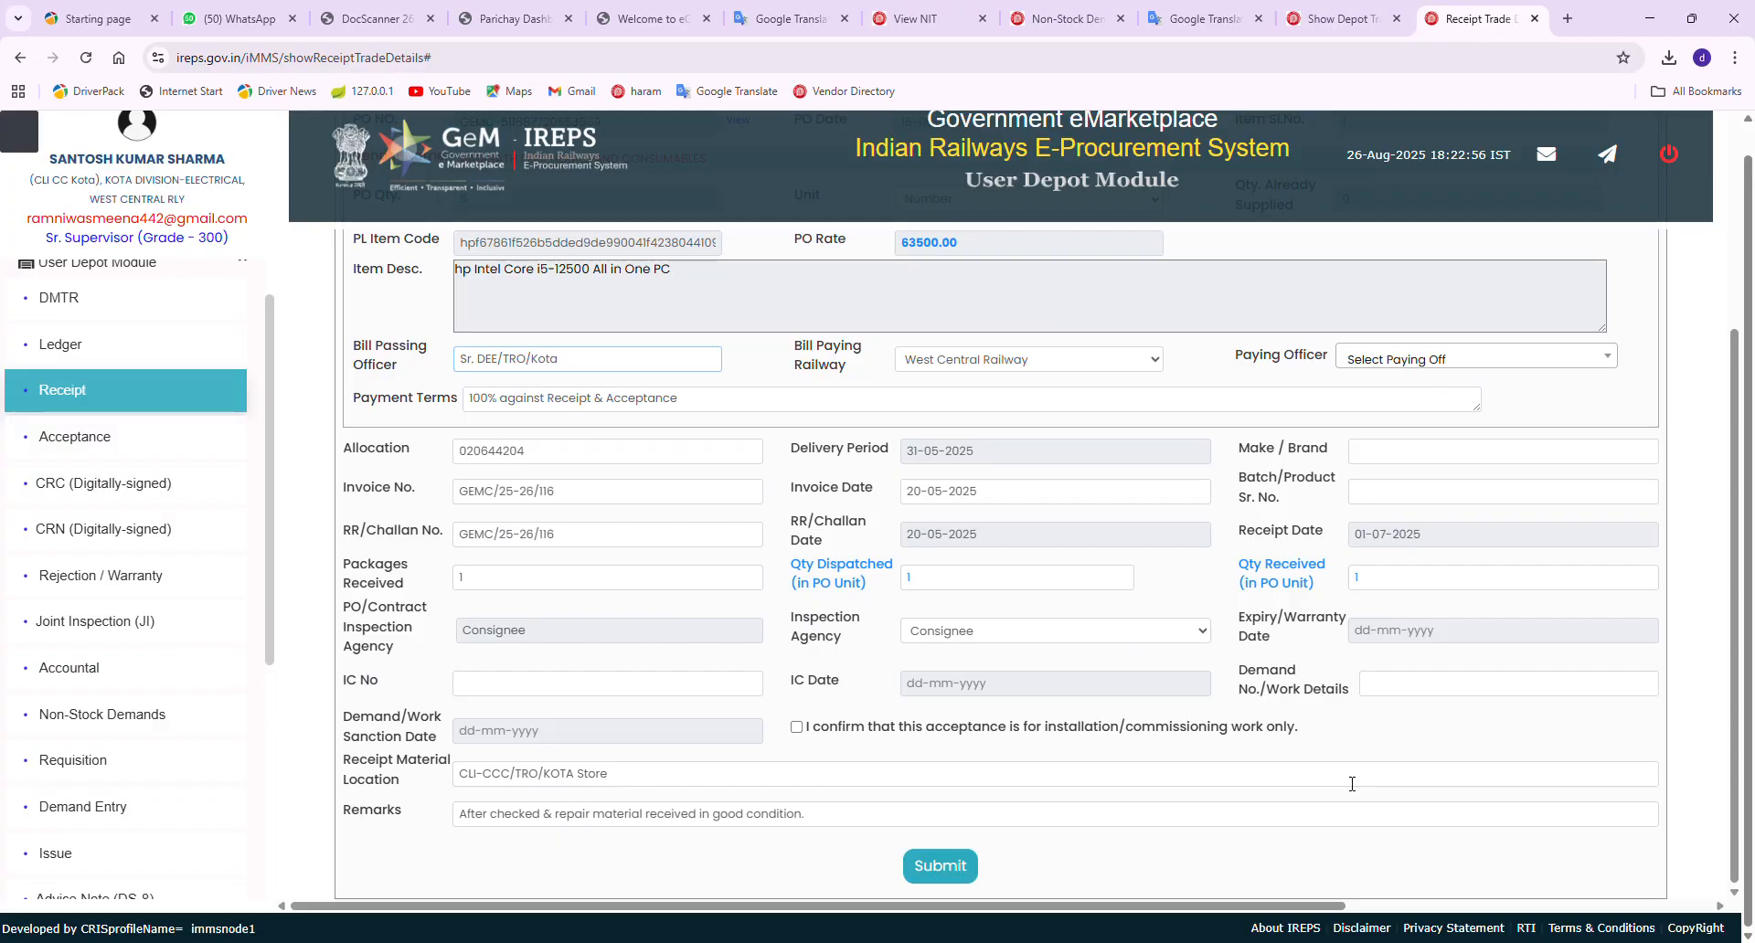
key(Tab)
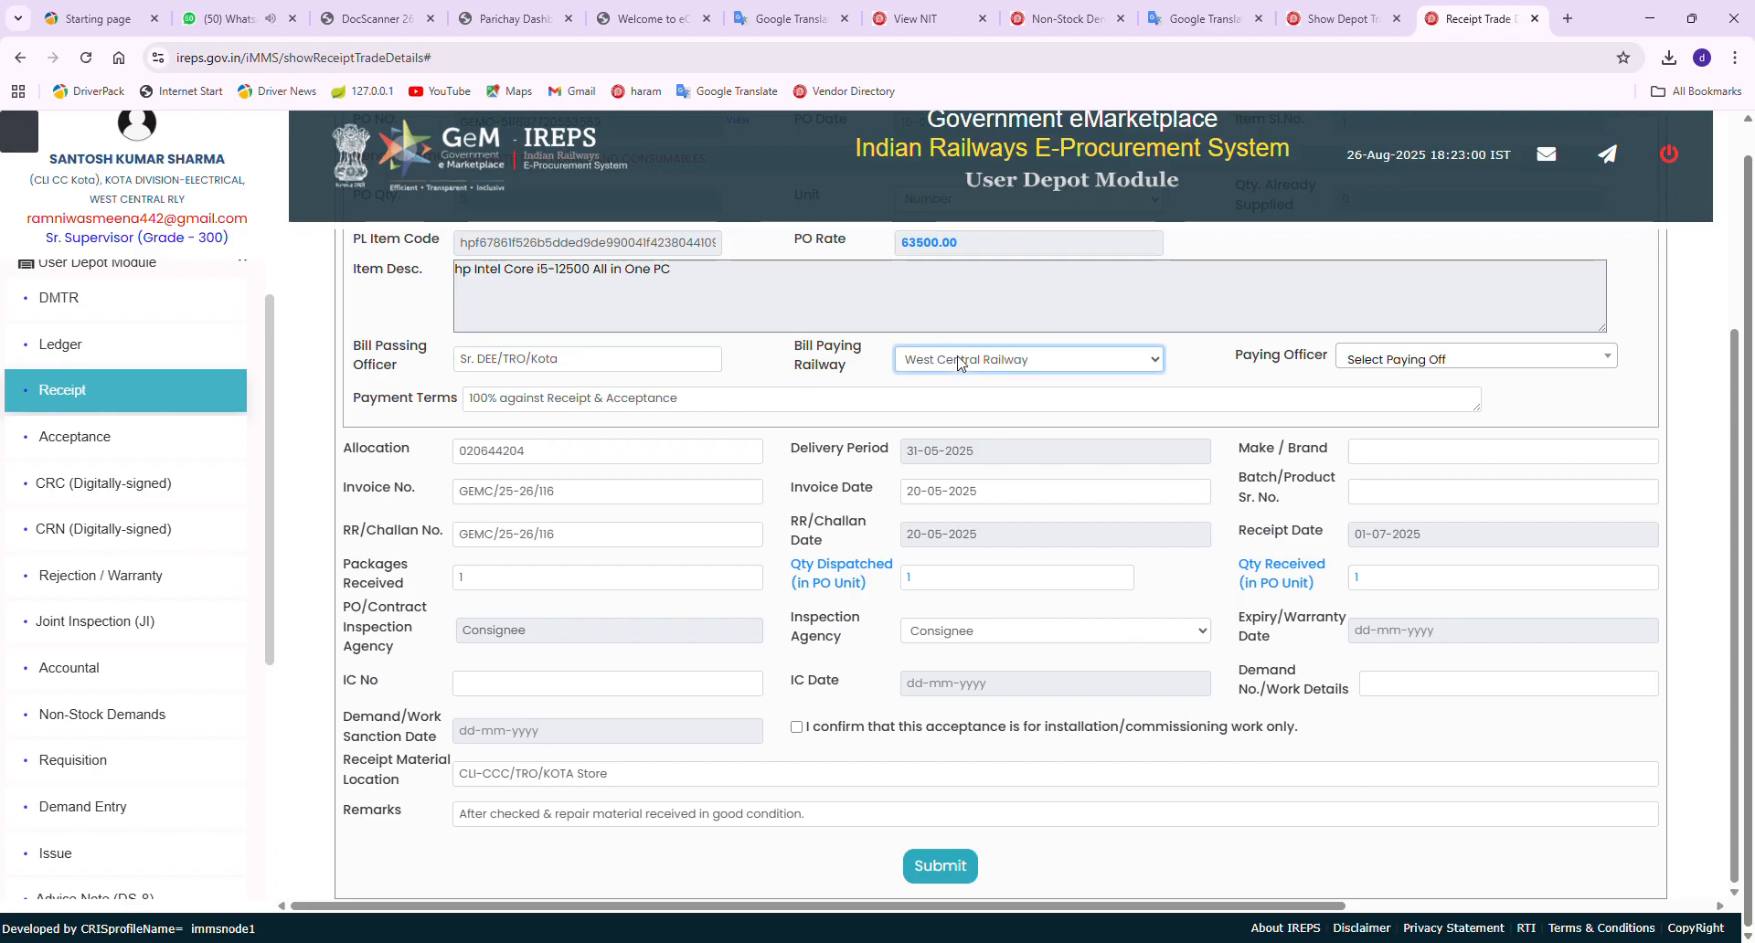
Search the paying officers for "Sr" and select "Sr. DFM/Kota: A2505 (AU: 3604)"
click(1409, 359)
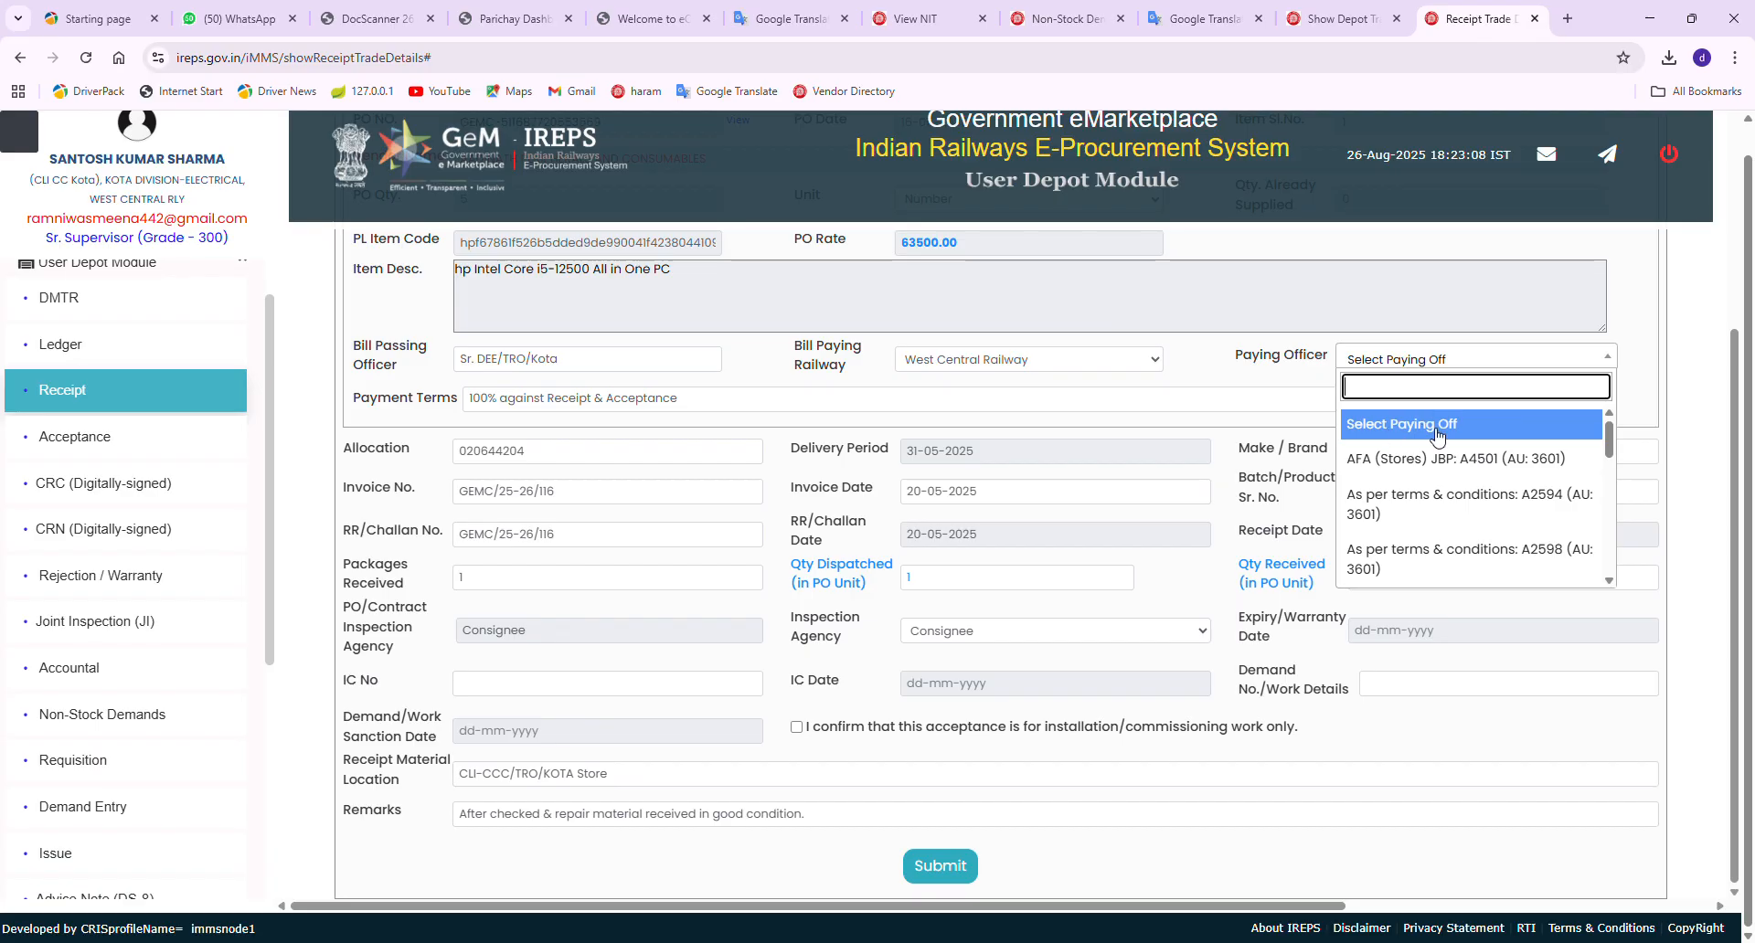
text(3)
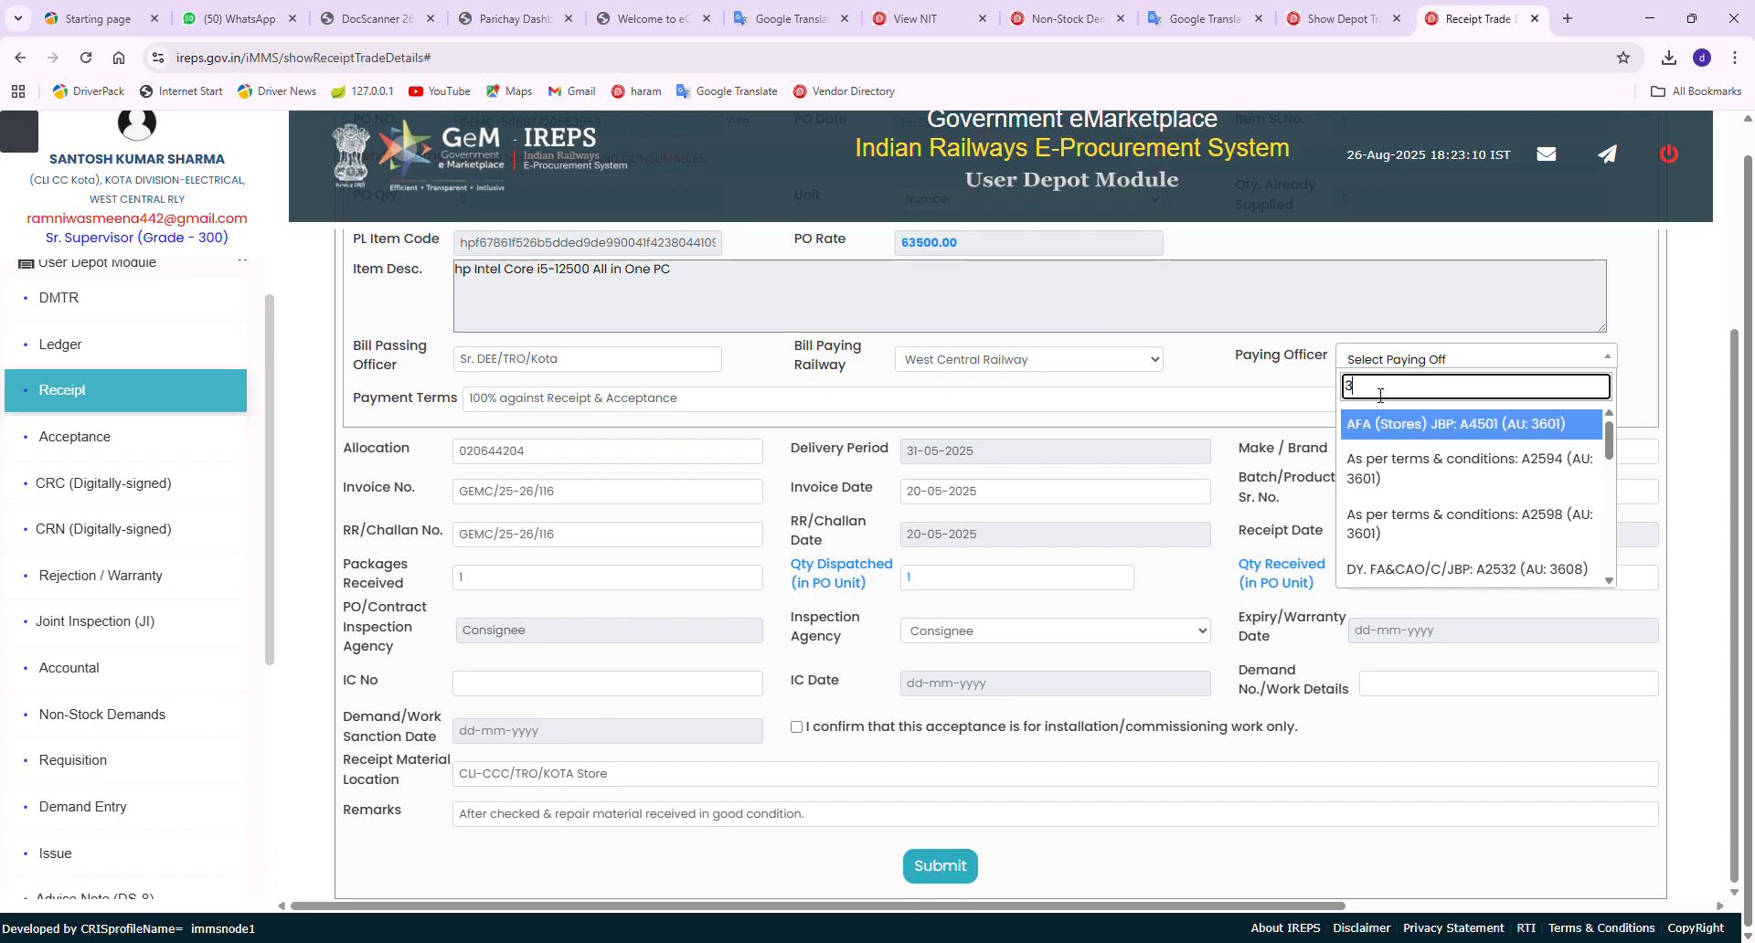
text(04)
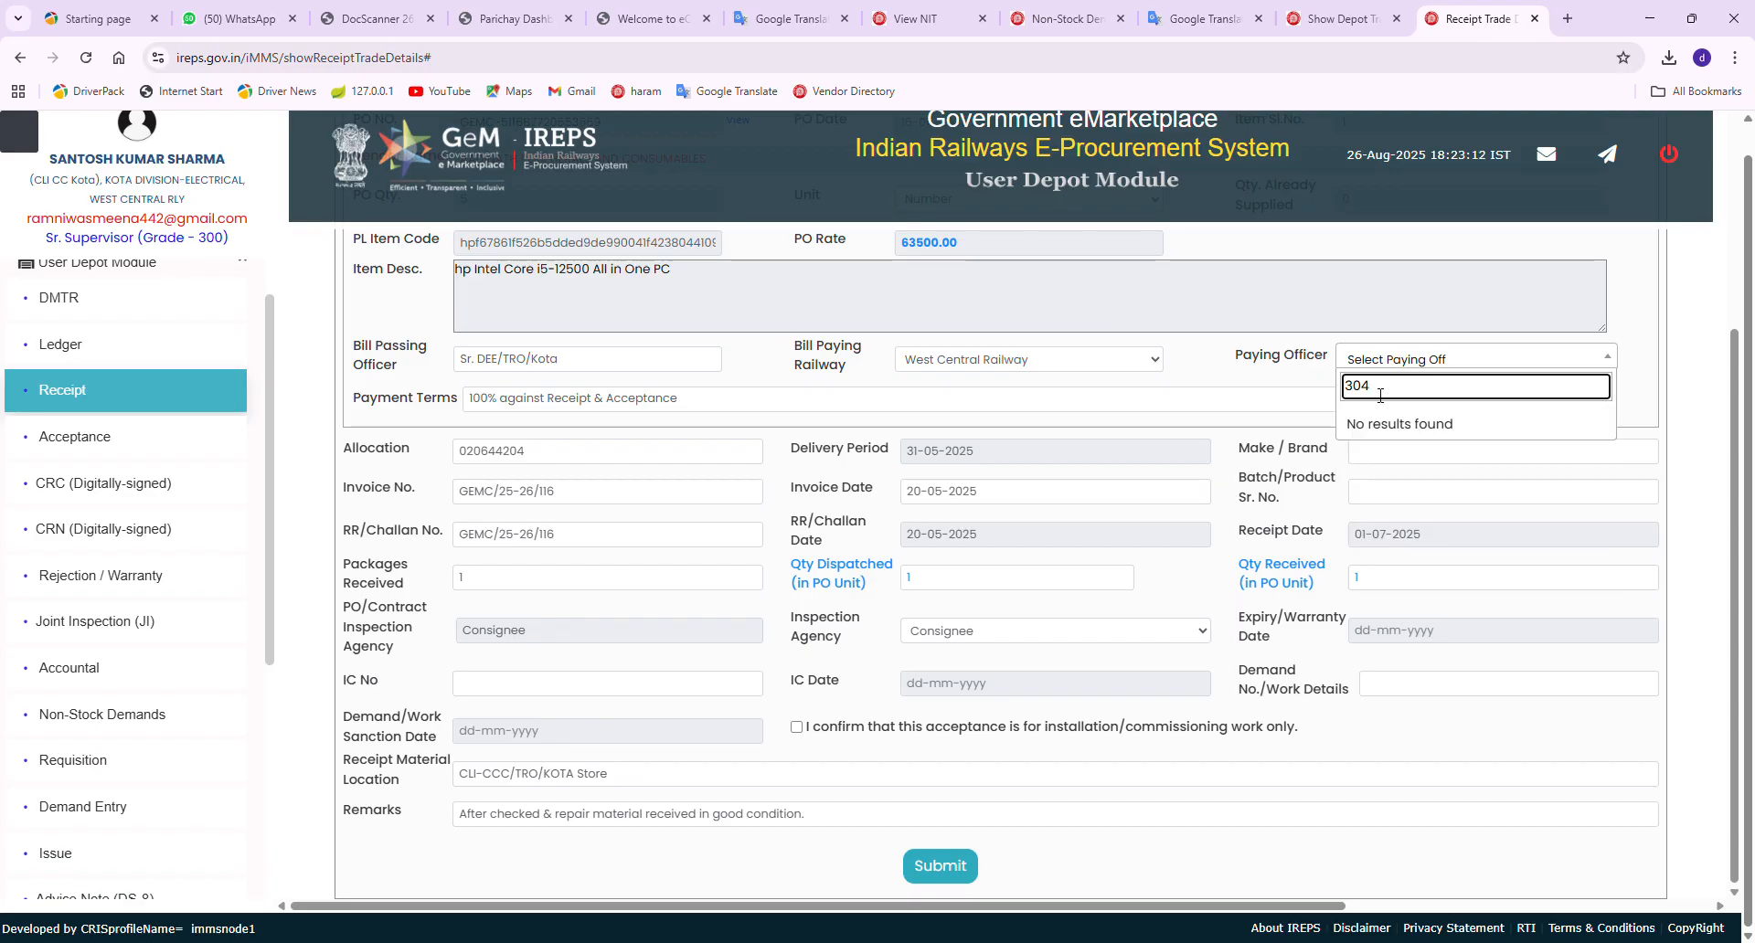
key(BackSpace)
key(BackSpace)
key(BackSpace)
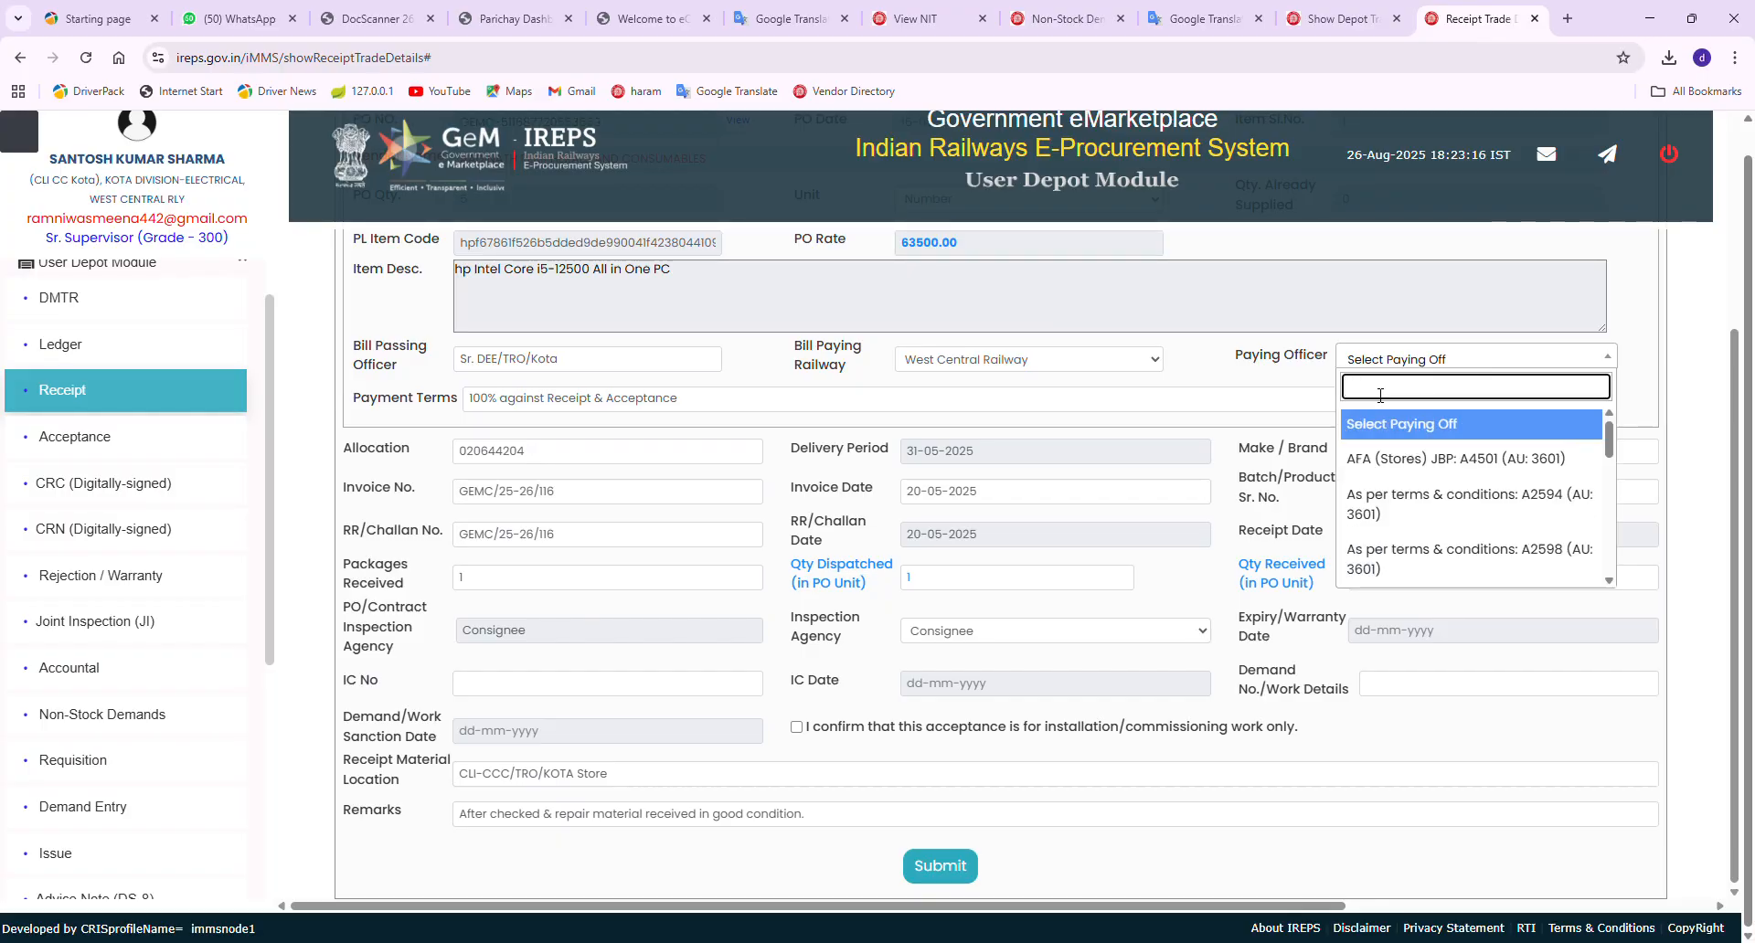
text(D)
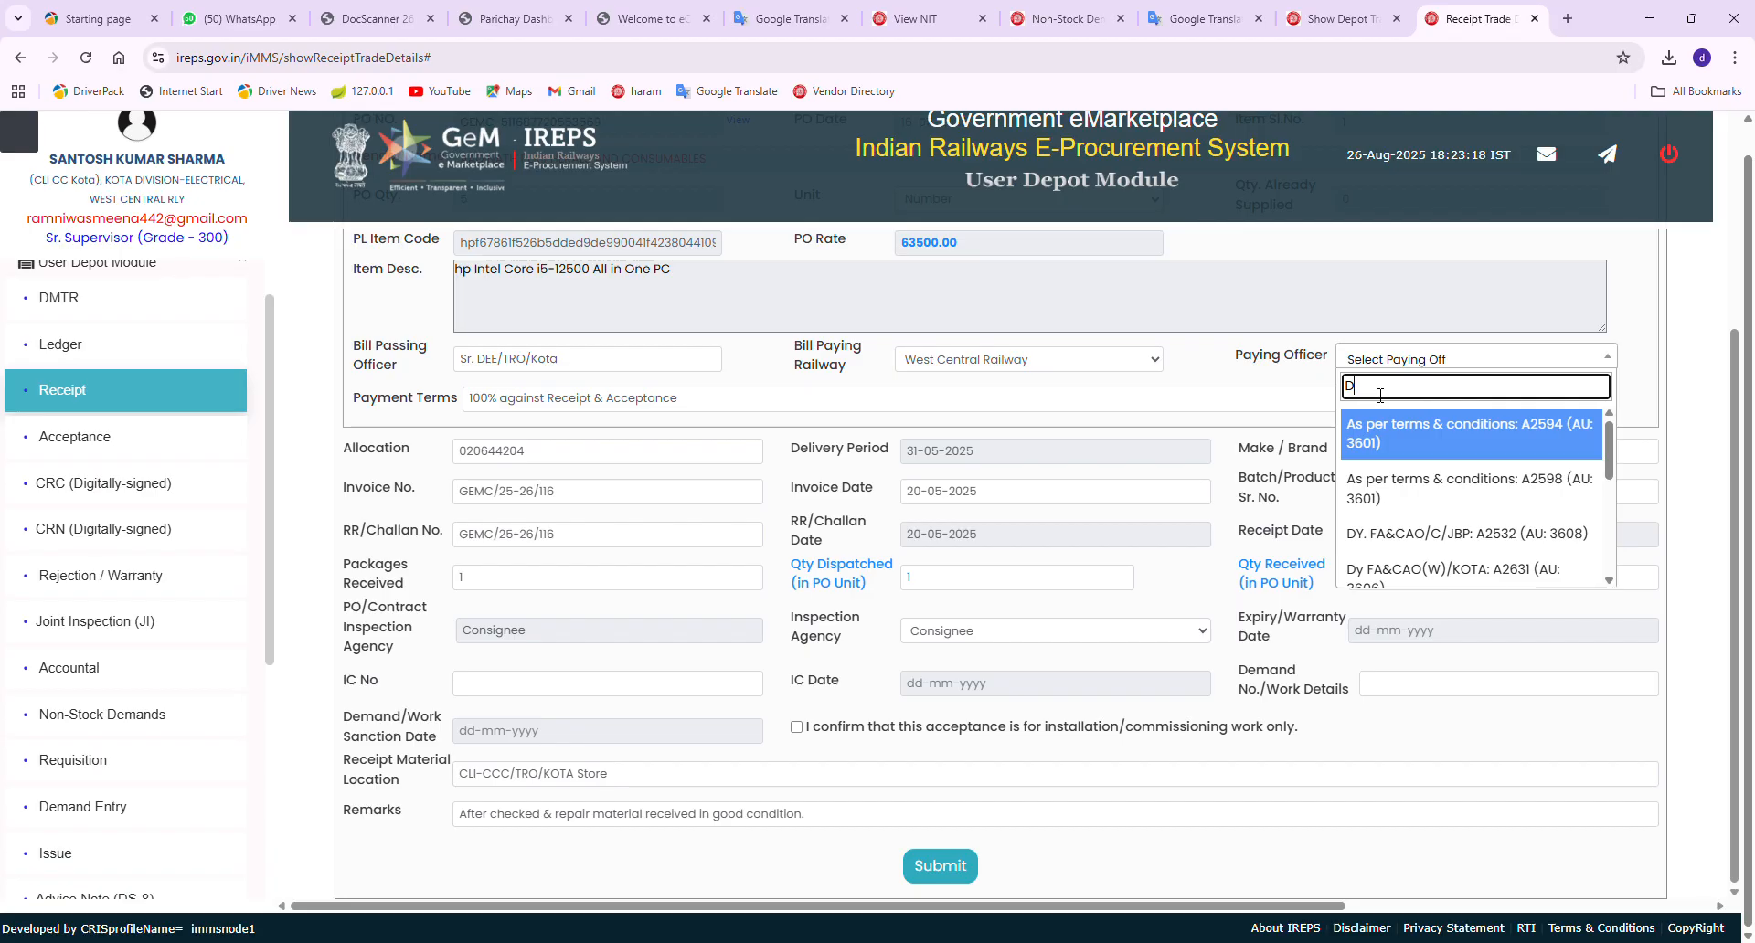
key(BackSpace)
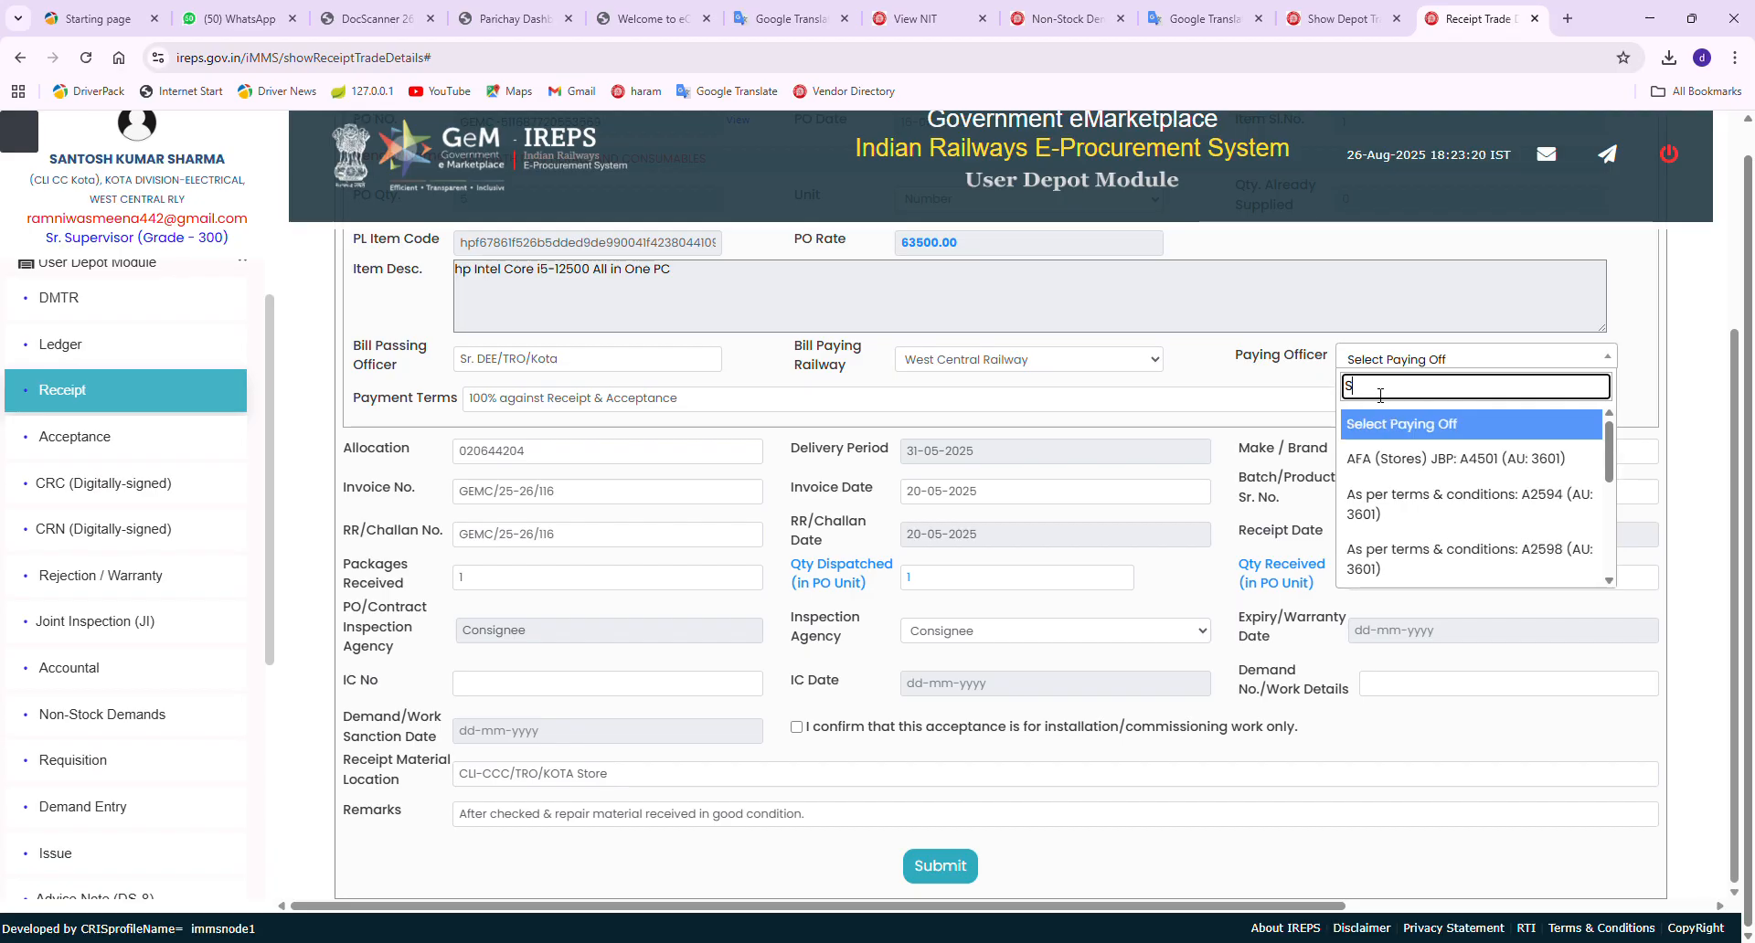
text(Sr)
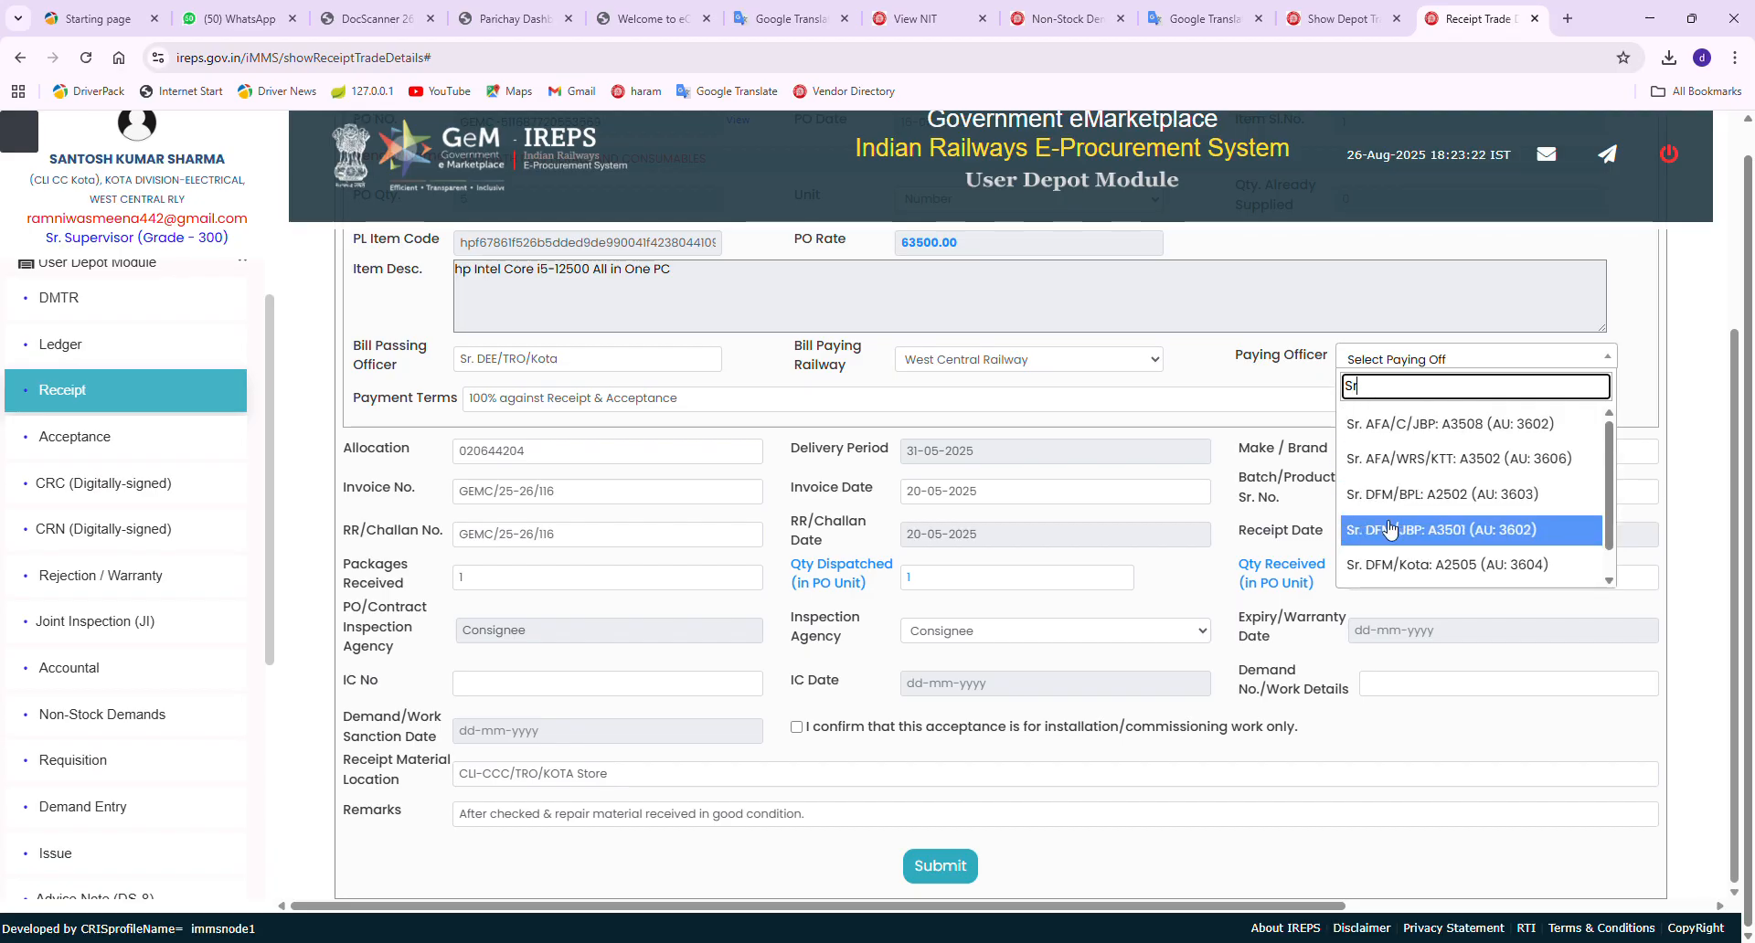
click(1414, 563)
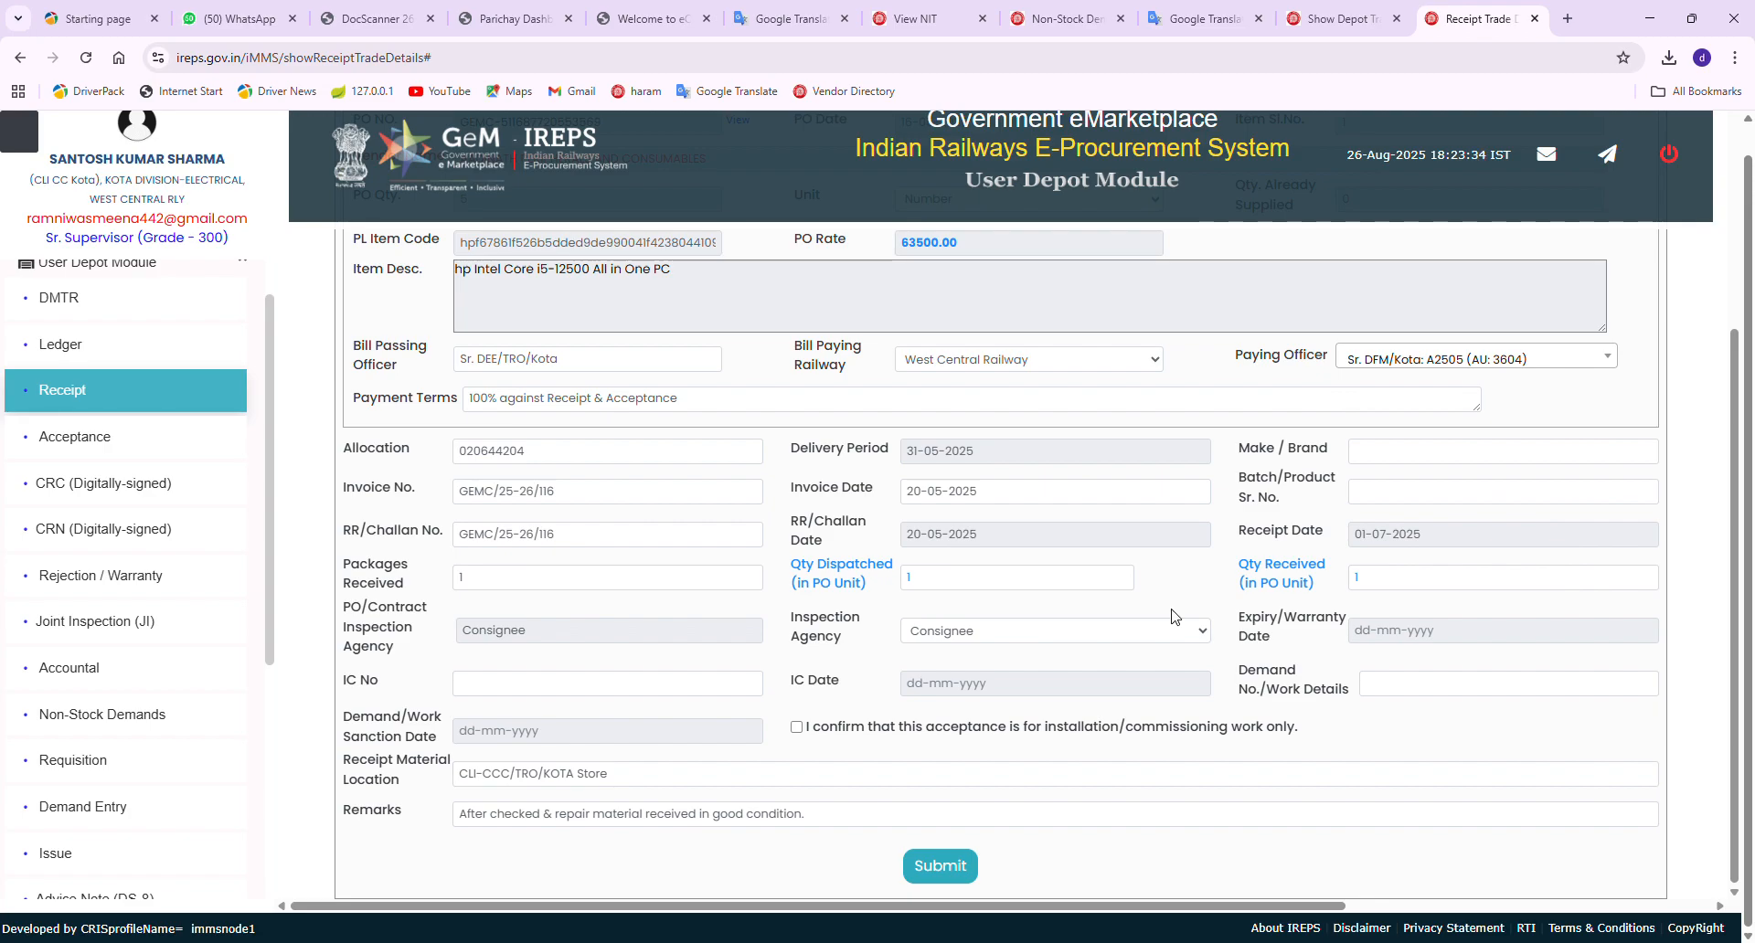
Cancel a first submission of the receipt and append "( Letter No.EL/CLI-CCC/TRO/KOTA/STORE/01" to the end of the remark
click(934, 868)
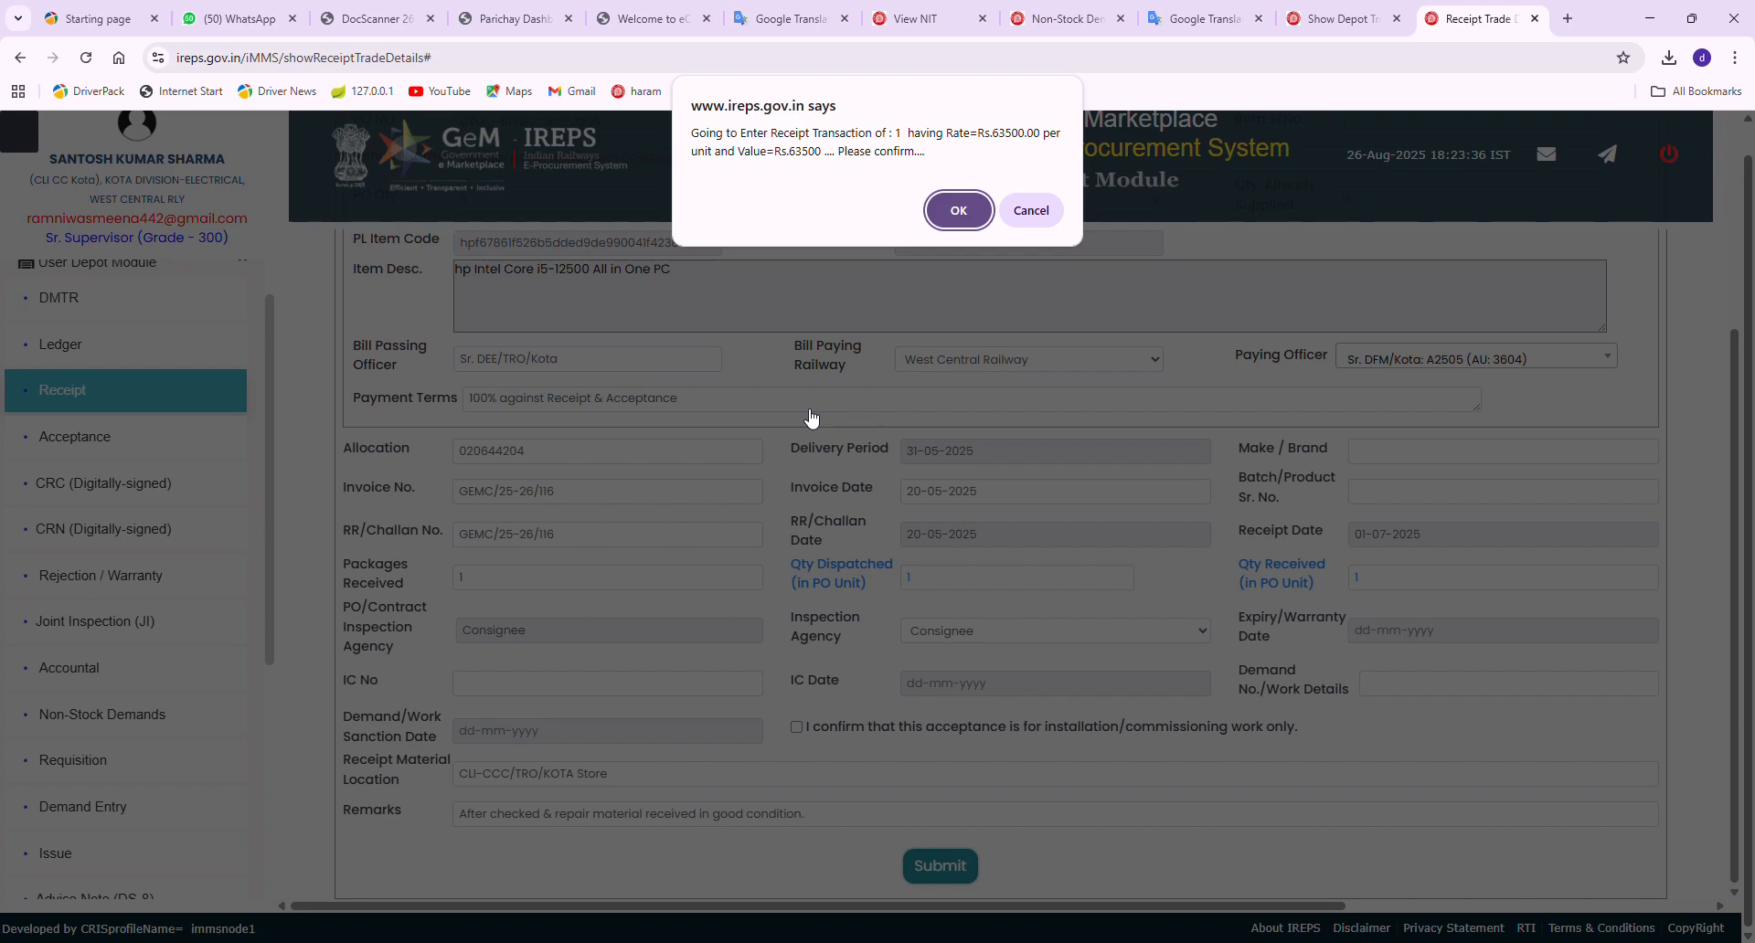
click(1031, 212)
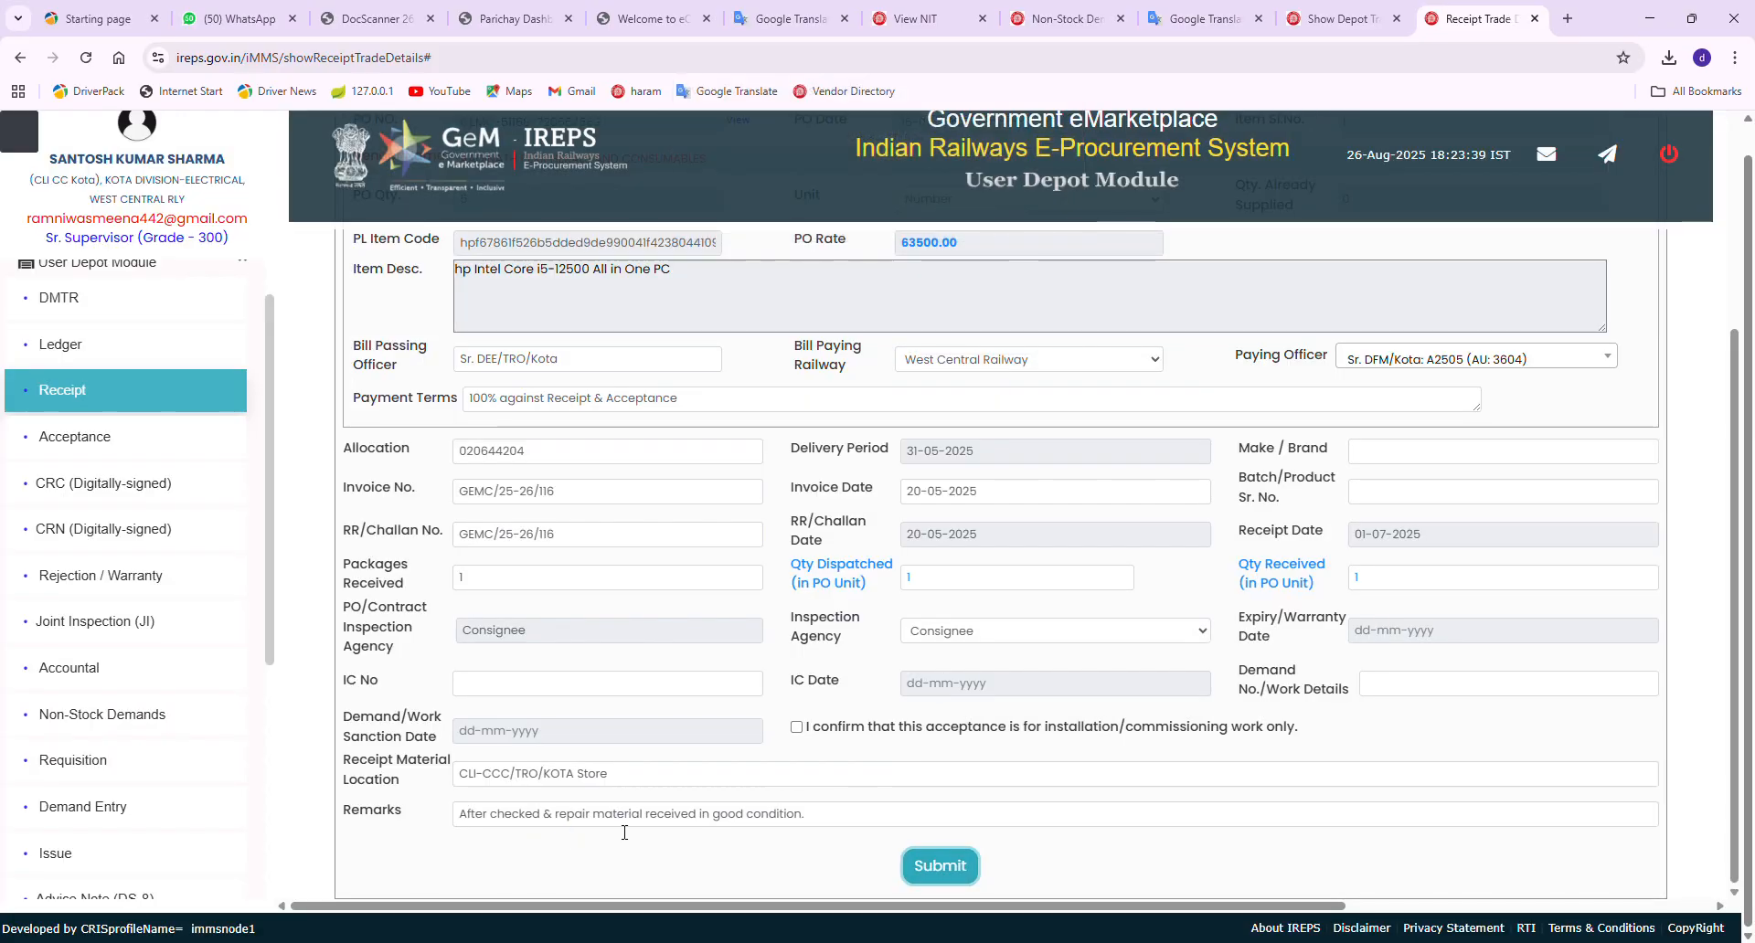
click(822, 821)
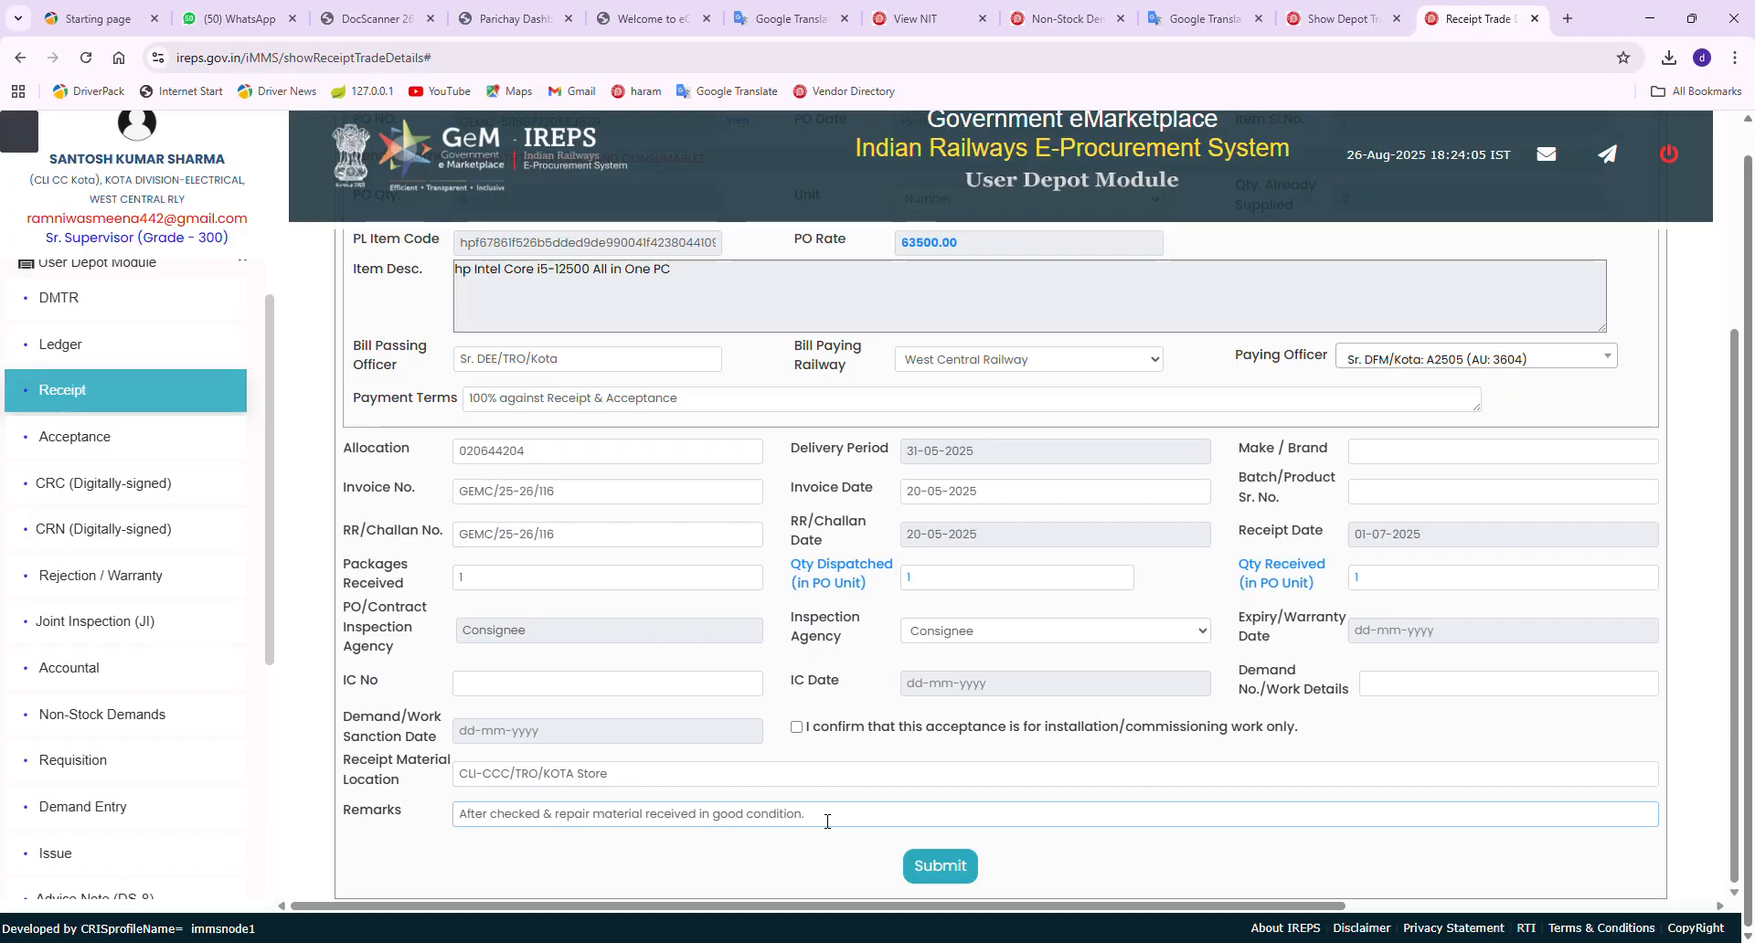
text(()
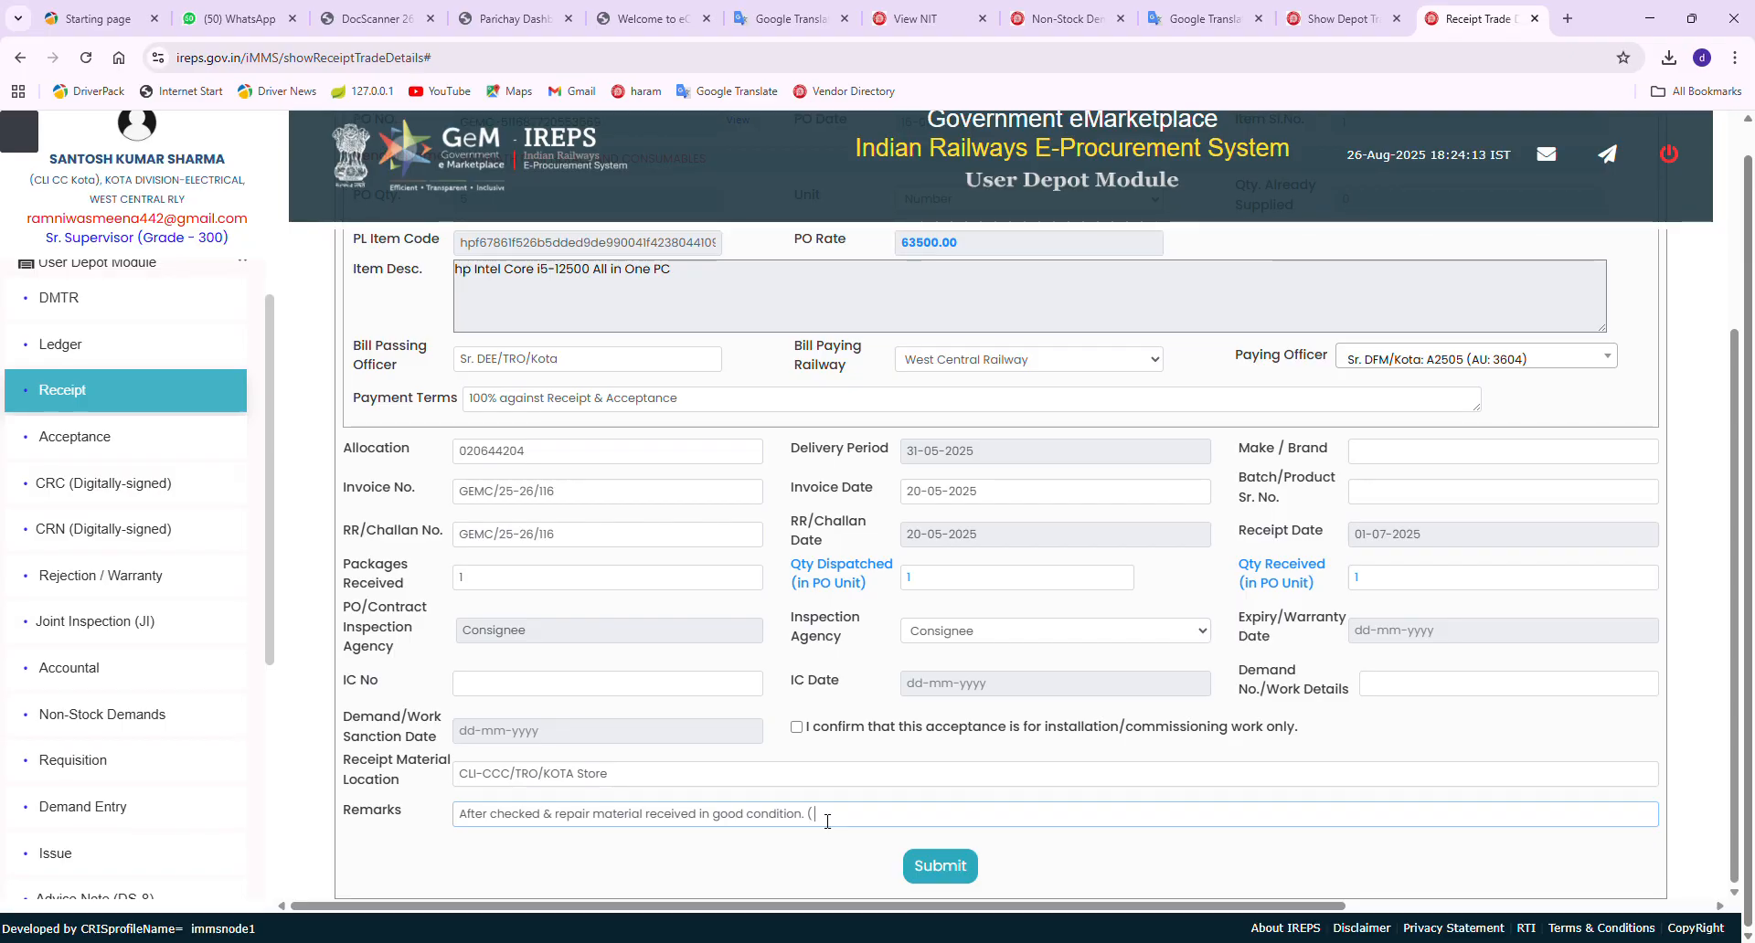
text(Letter No.)
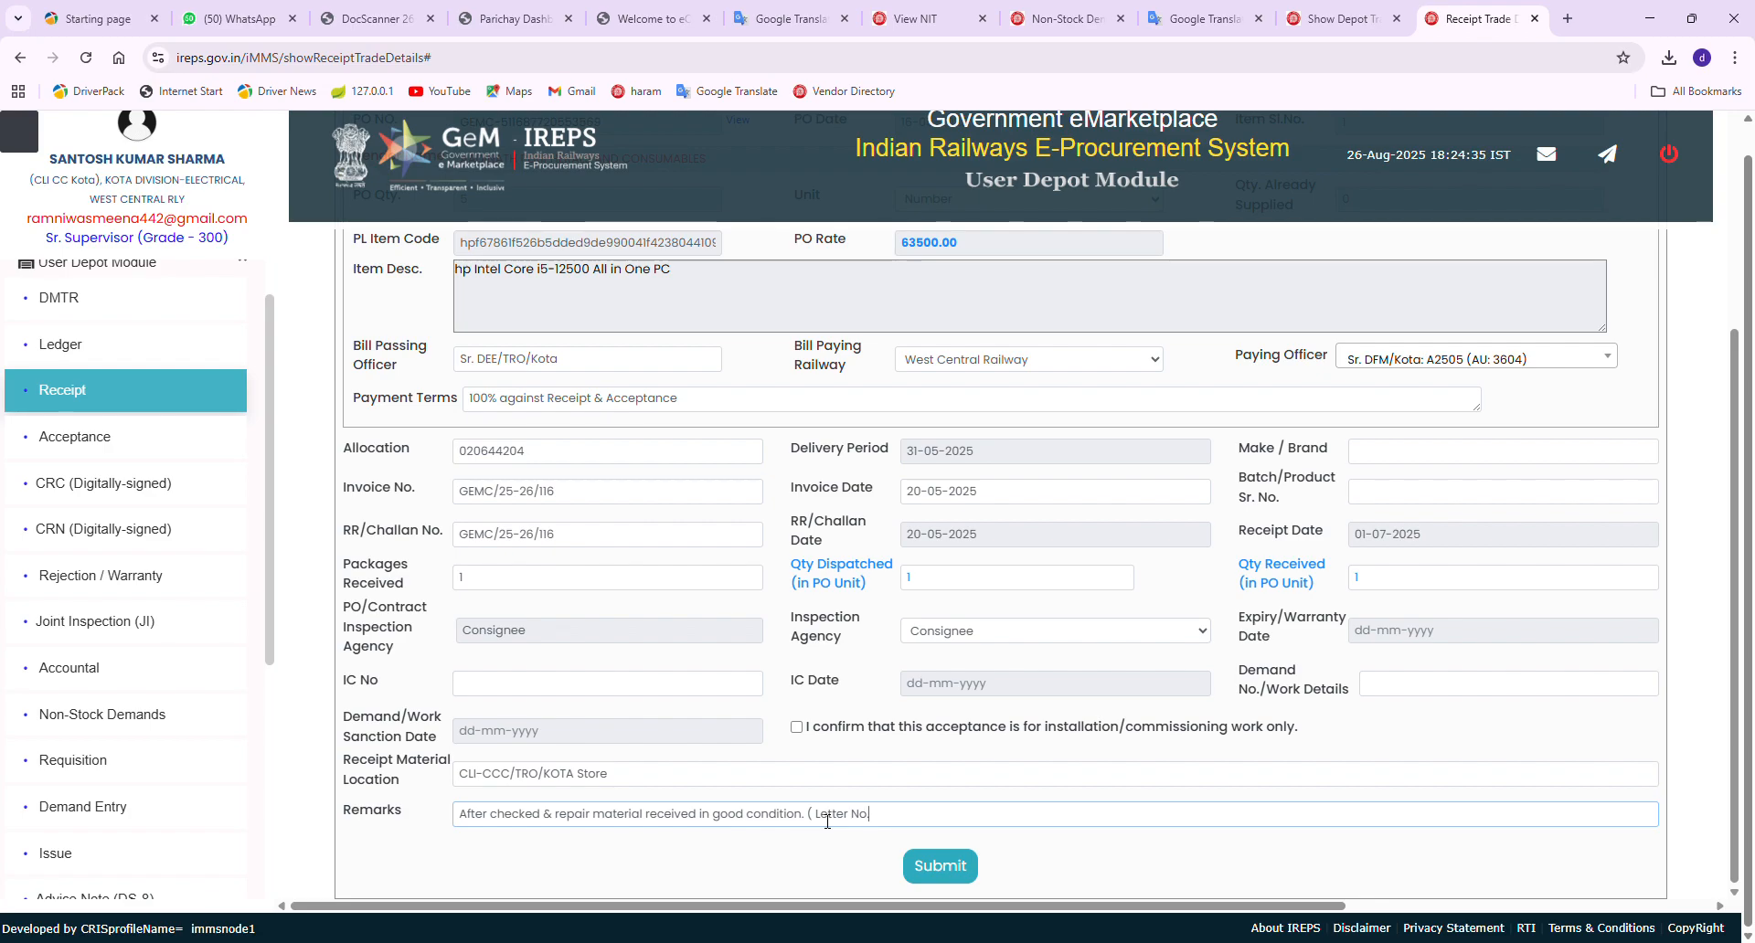
text(EL/)
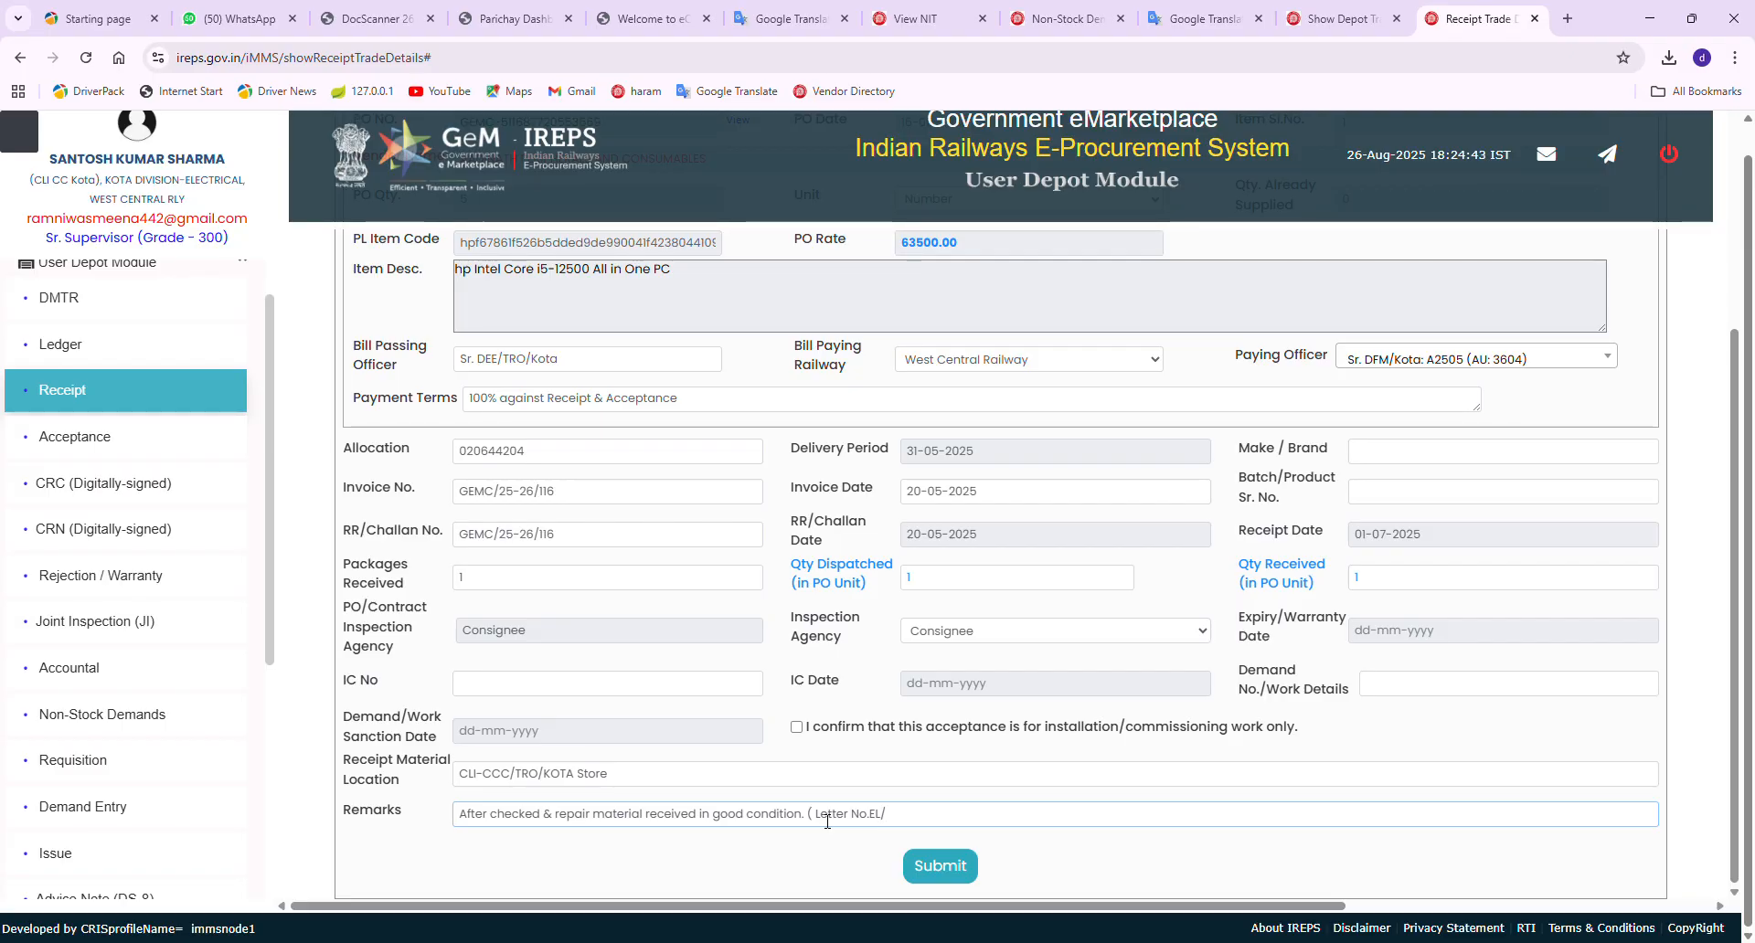
text(CLI-CCC)
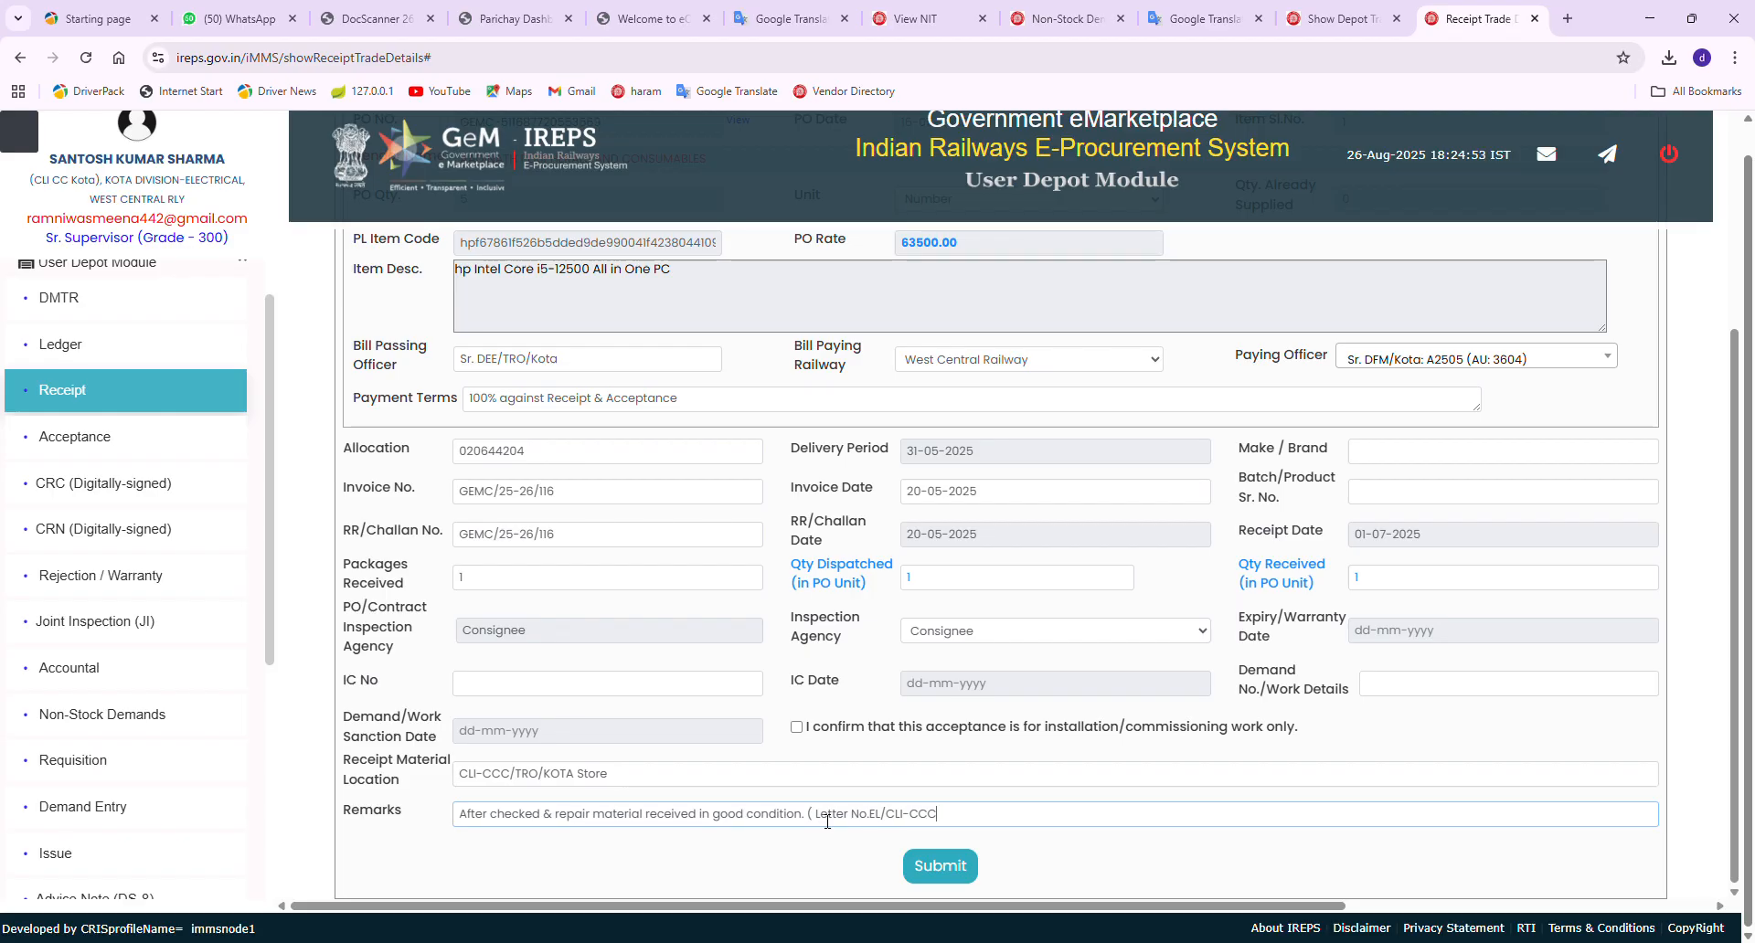
text(/TRO)
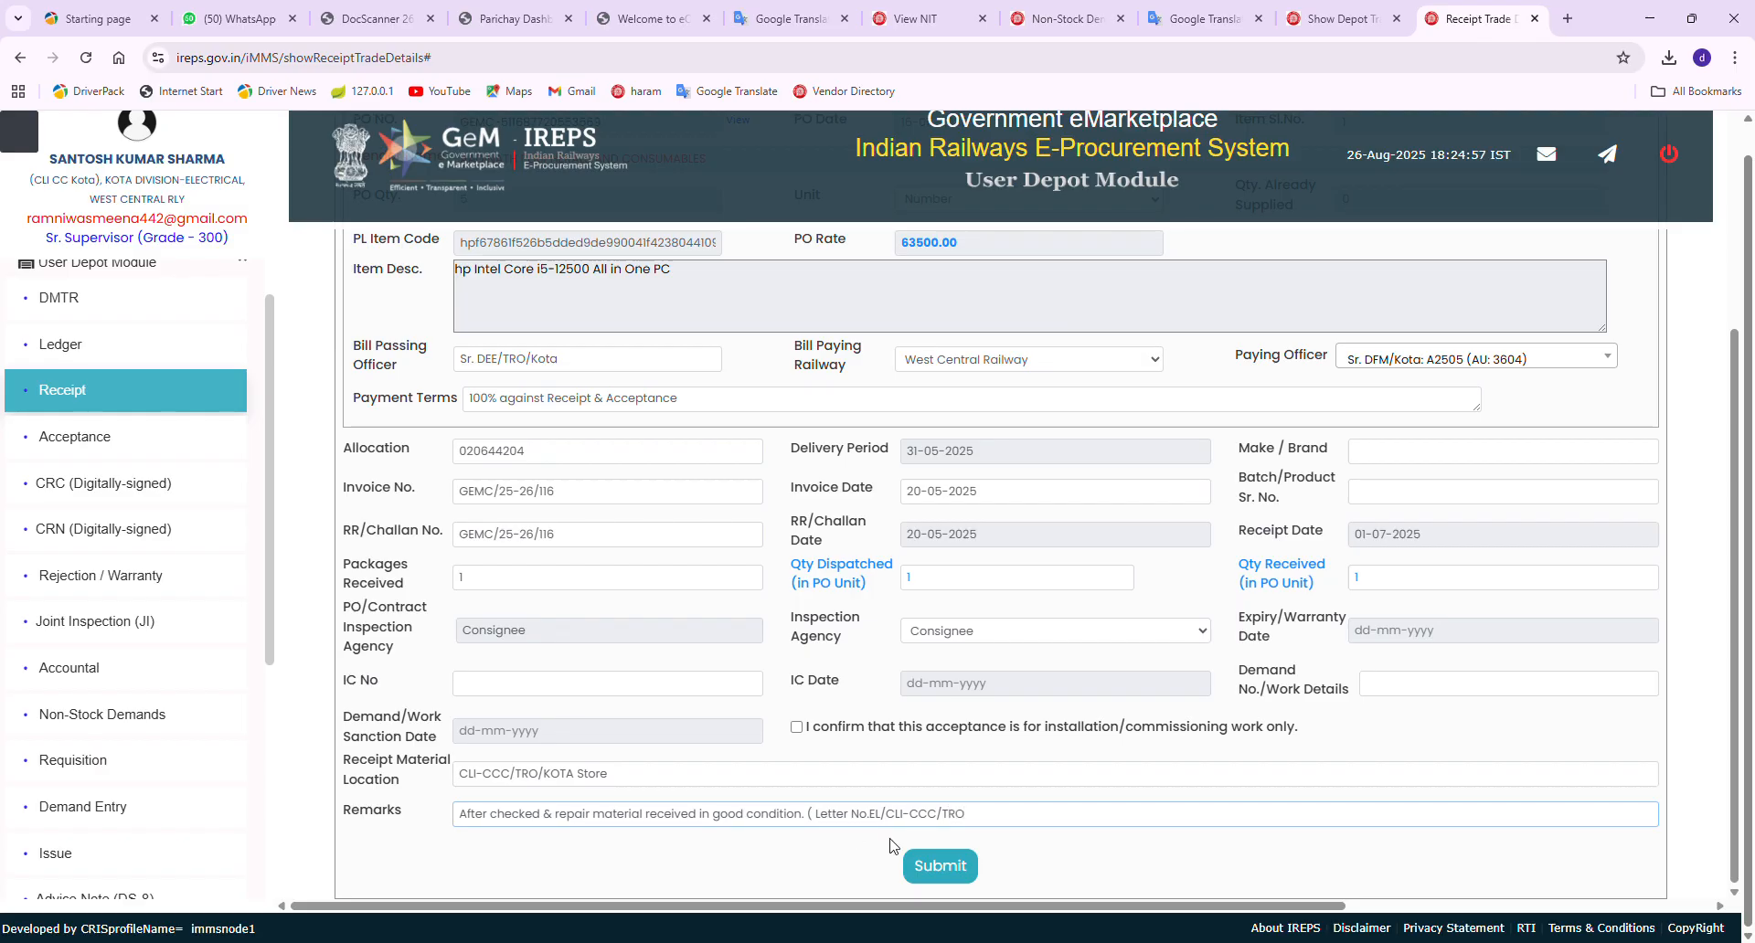
text(/KOTA/S)
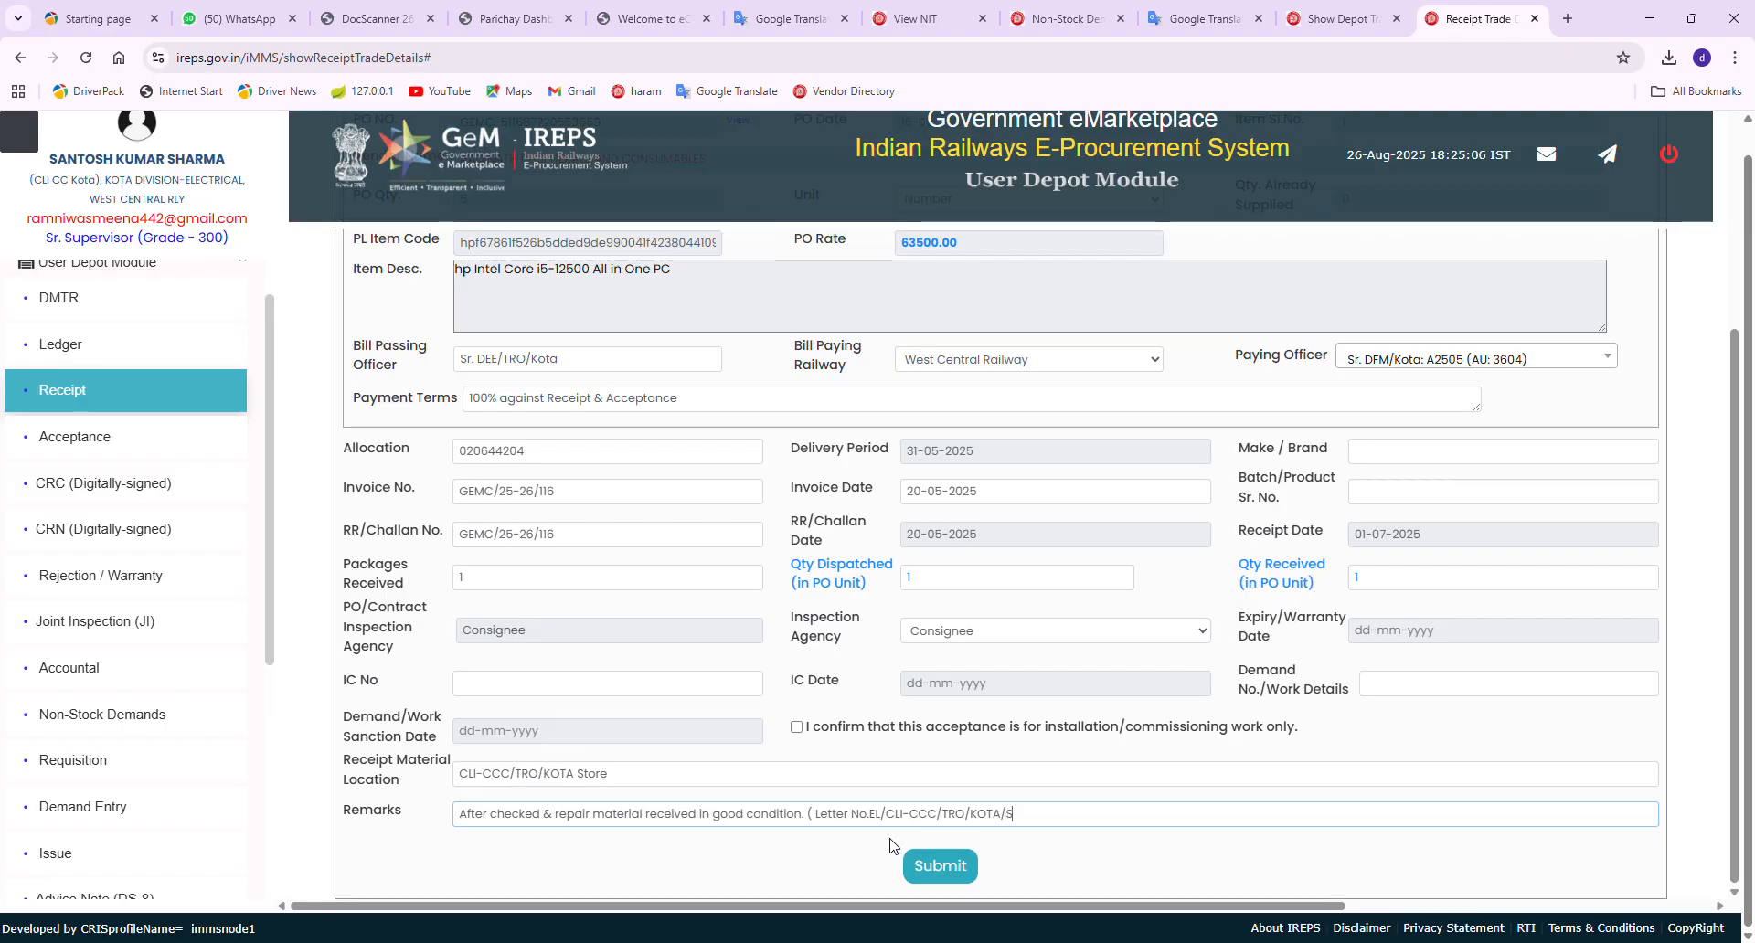
text(TORE-)
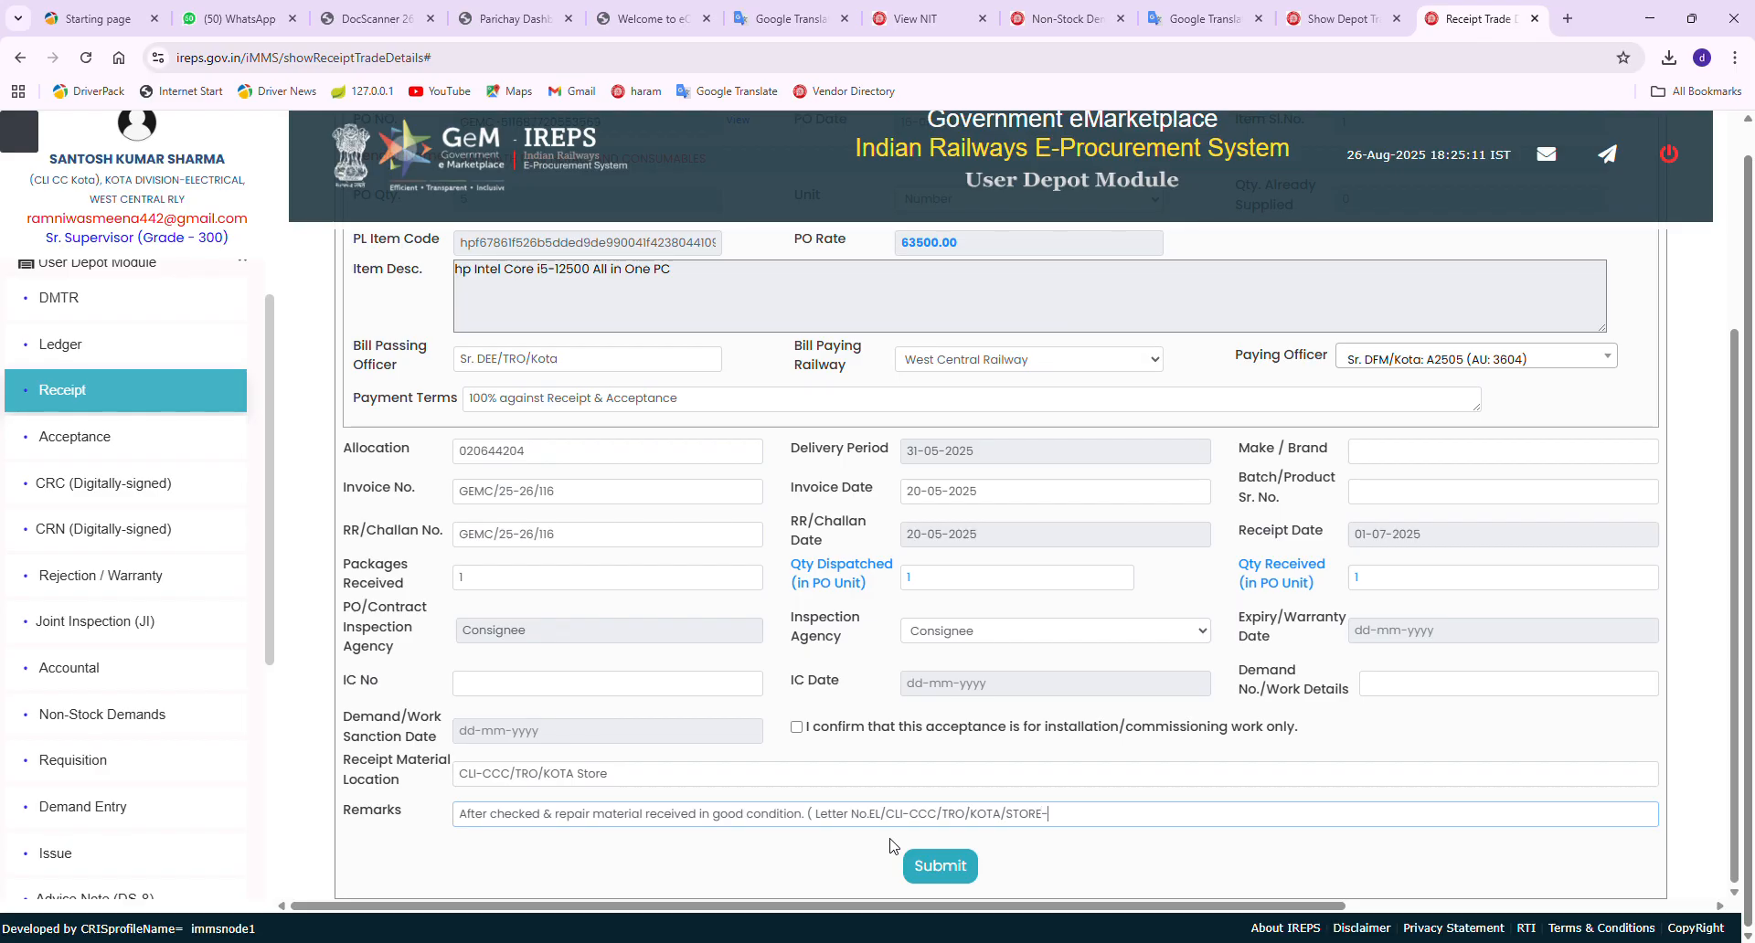
key(BackSpace)
text(/)
text(01)
Complete the letter reference in the remark with "Date 01/07/2025)"
text( Dt)
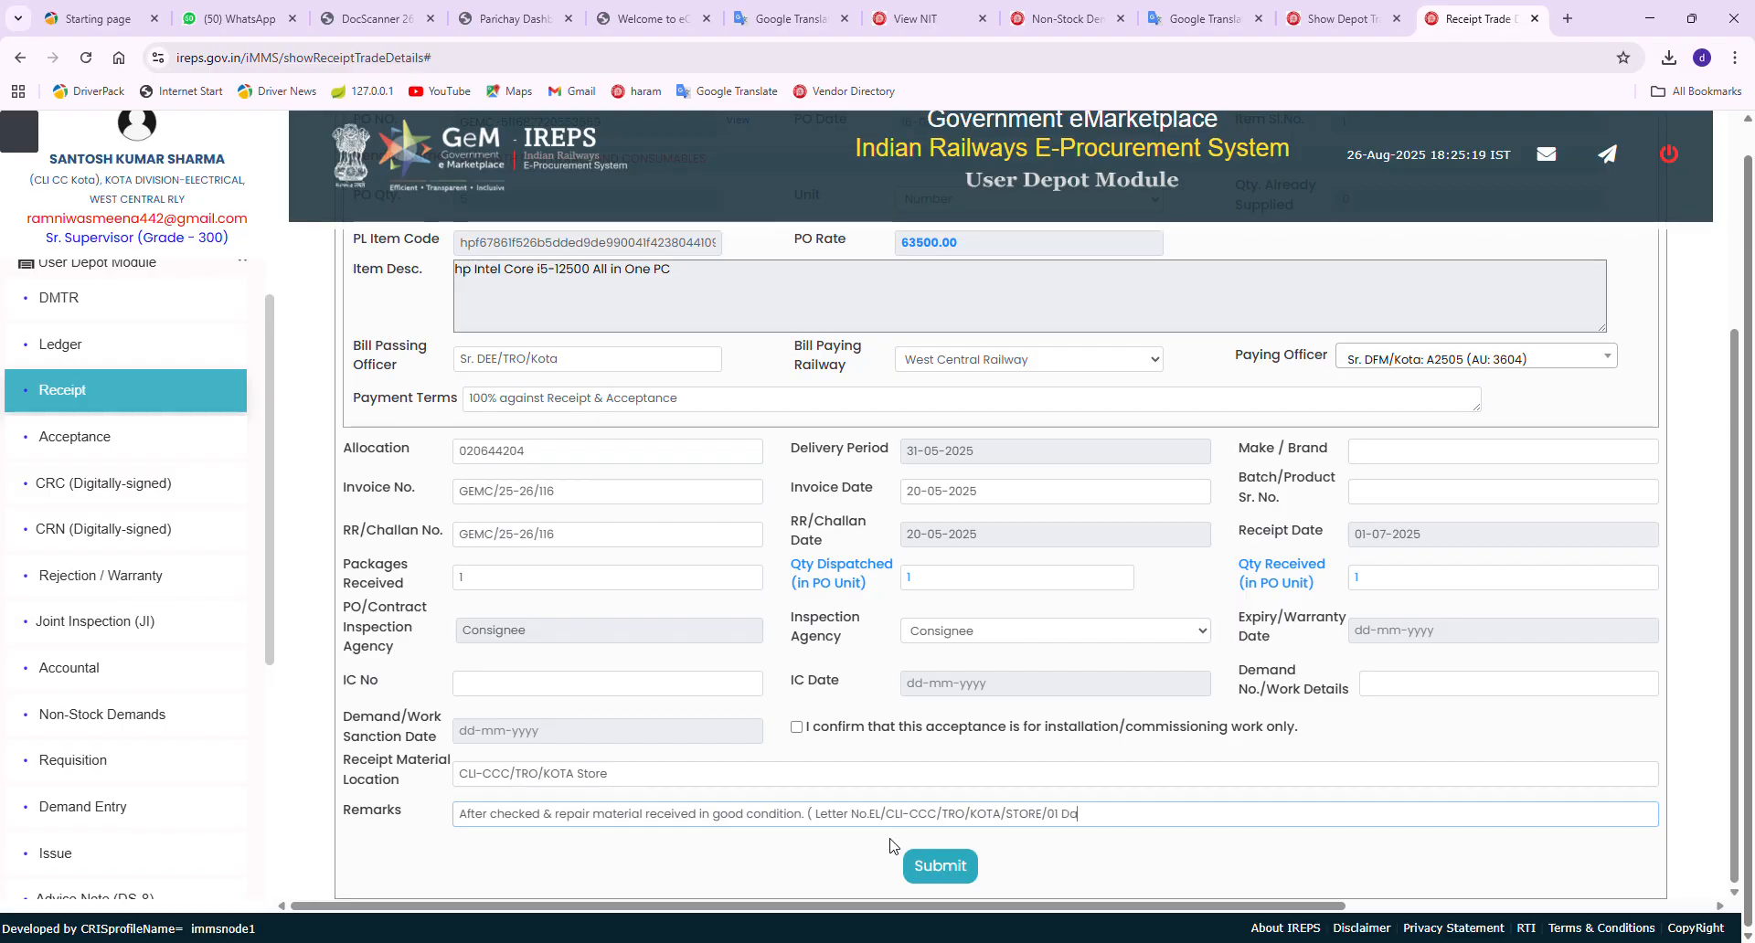
text(te)
text( 0)
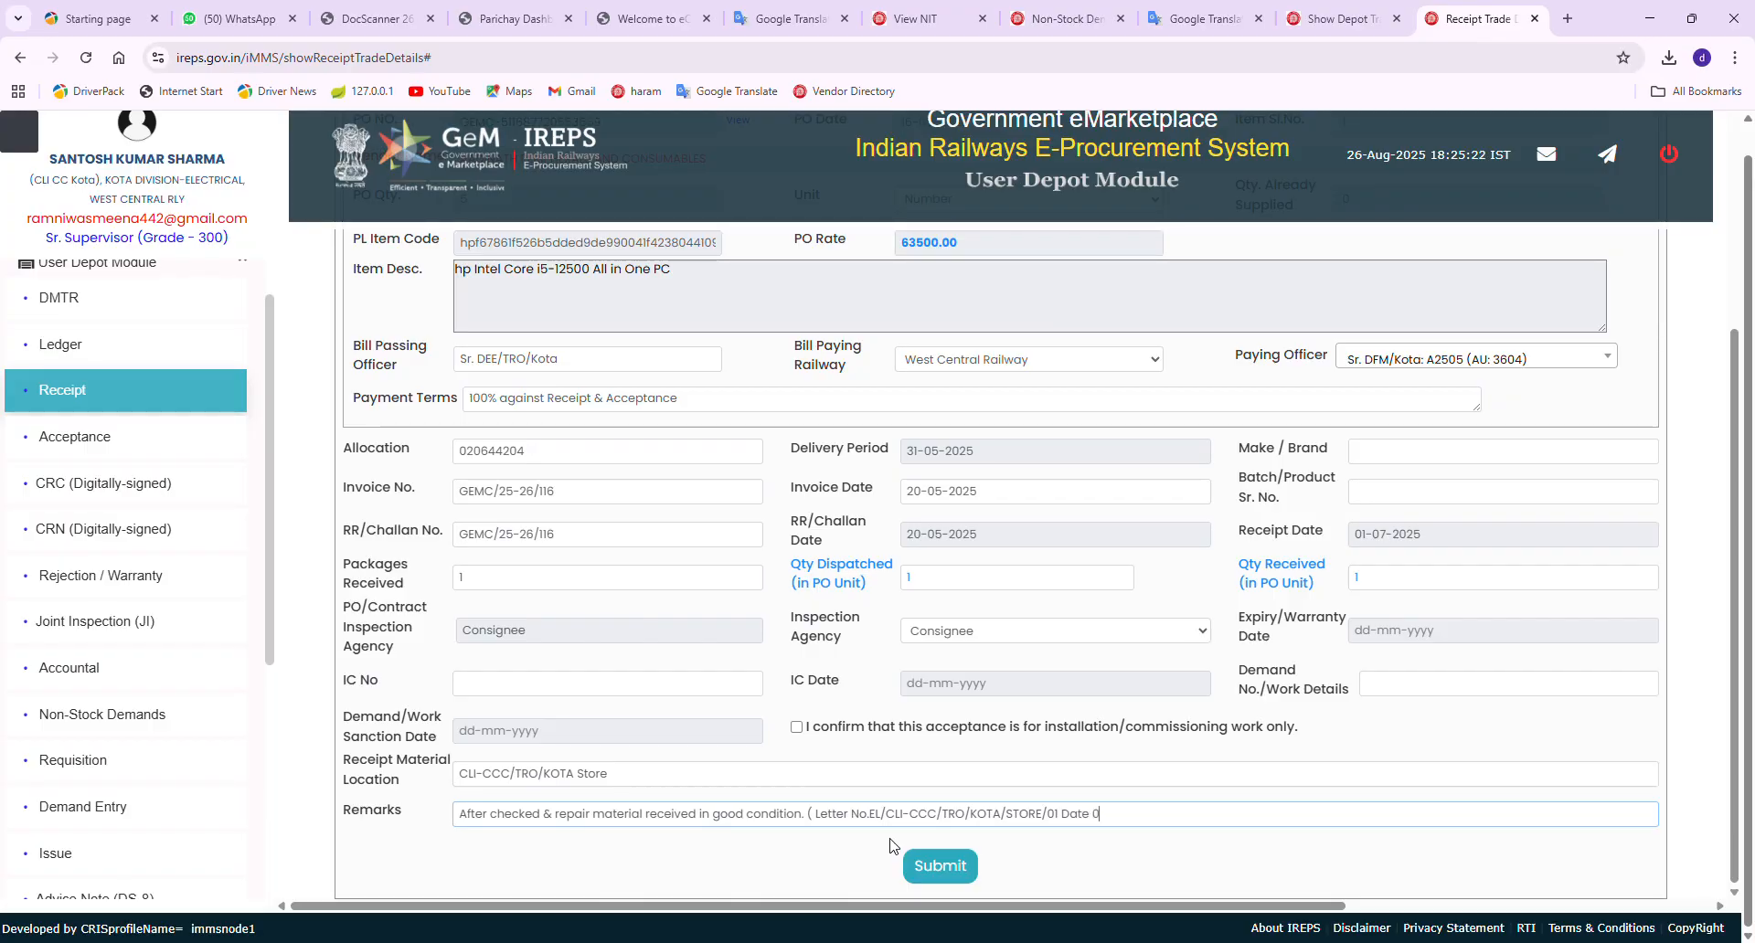
text(1/07/2025))
Submit the receipt with its transaction confirmed, review the returned form, and try submitting it again
click(944, 874)
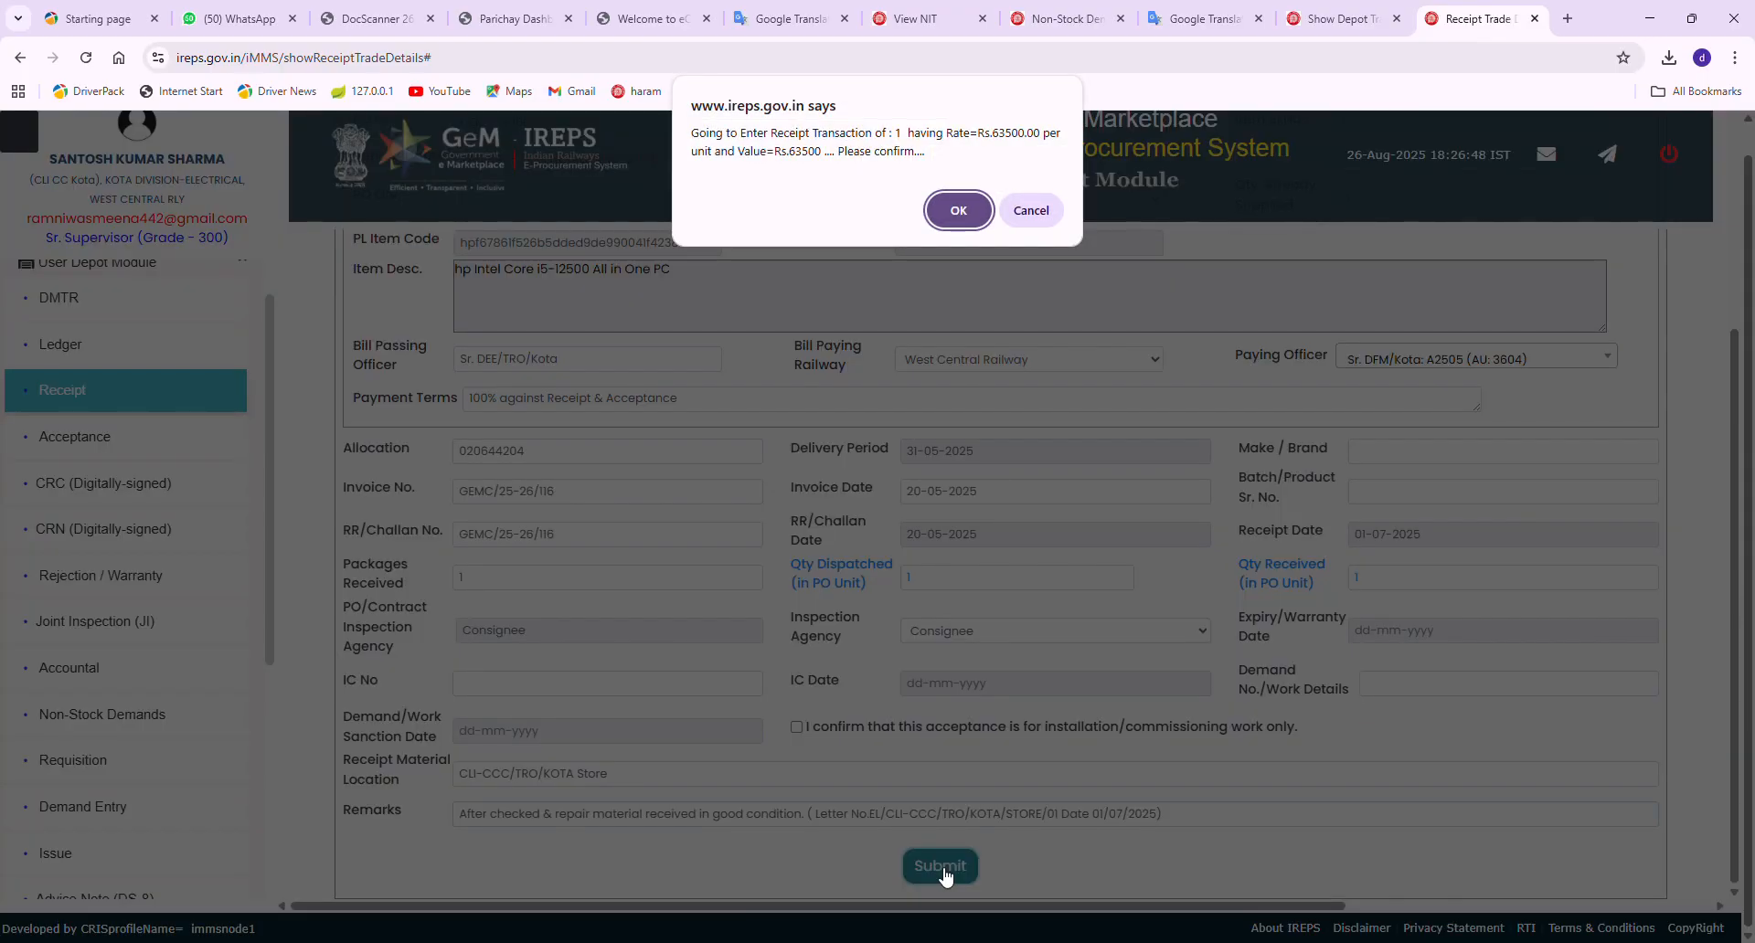
click(958, 209)
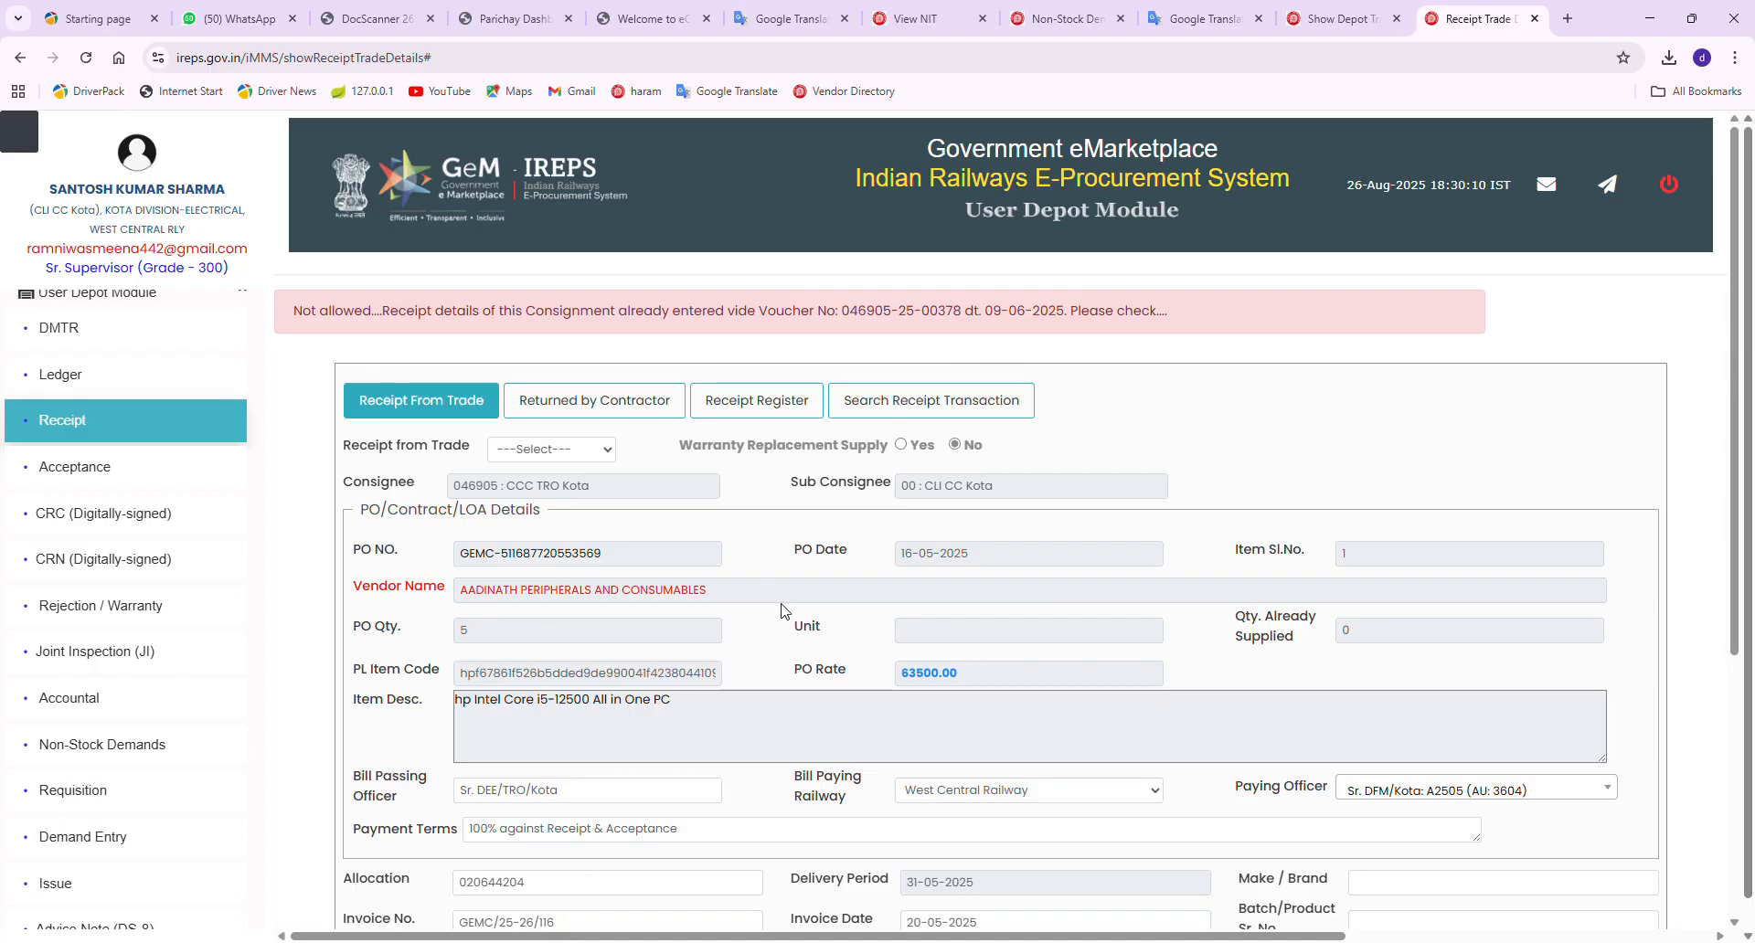
scroll(894, 622, down, 3)
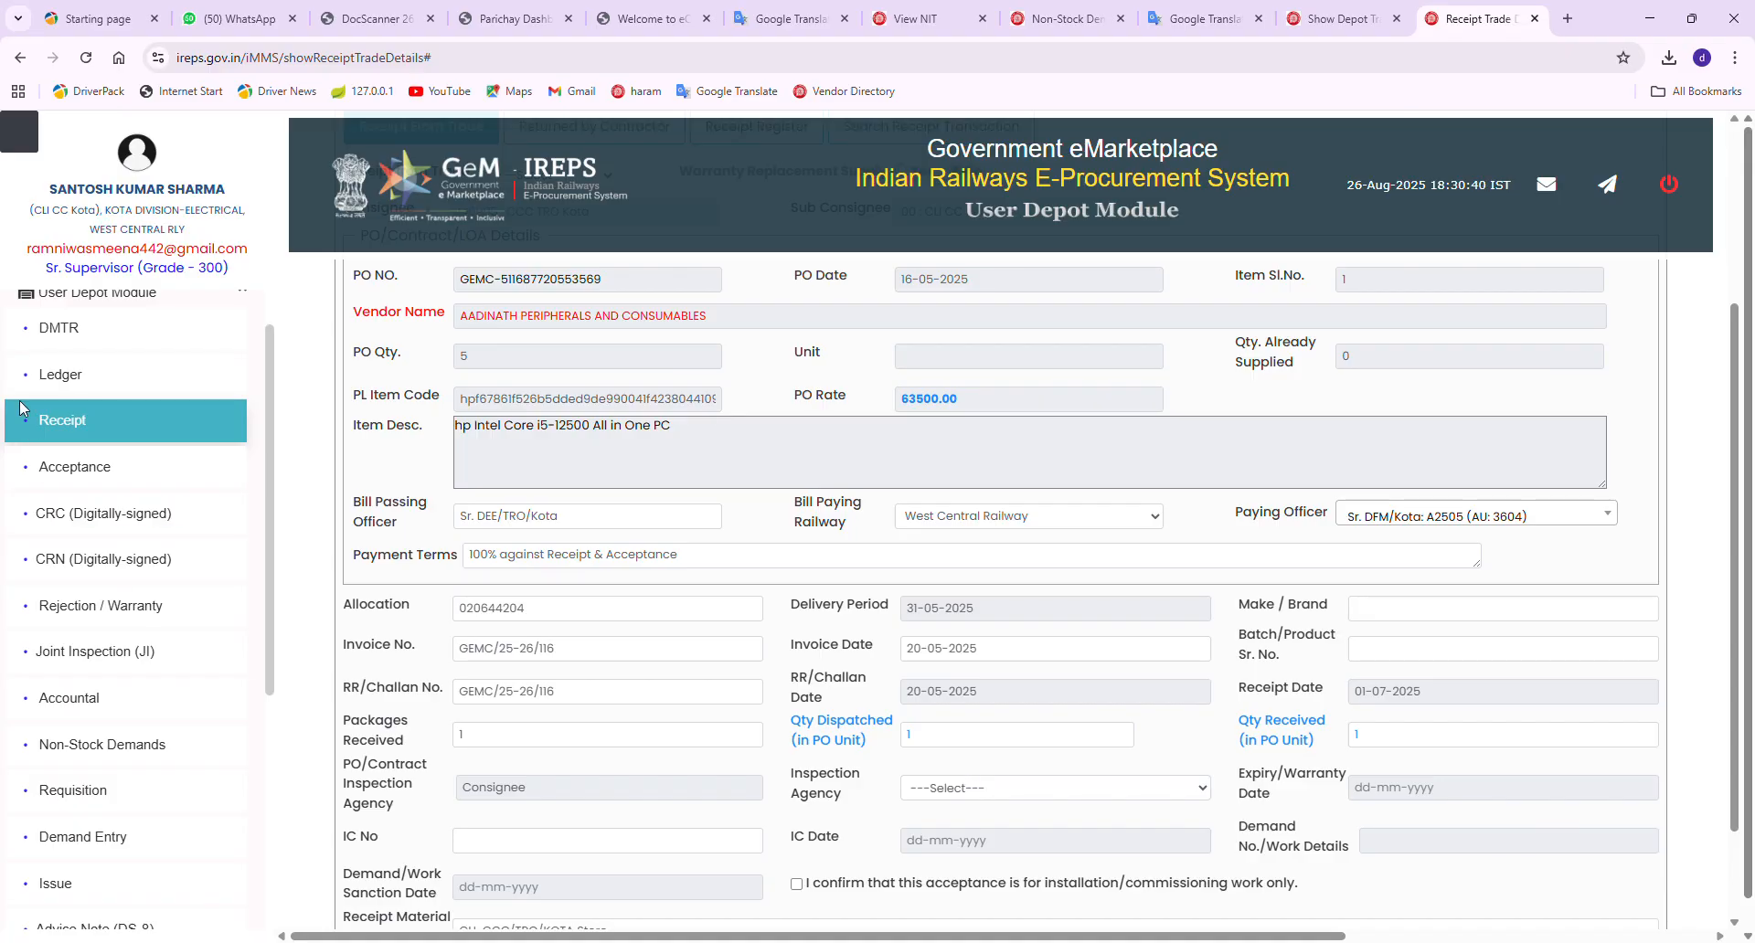
scroll(654, 412, up, 2)
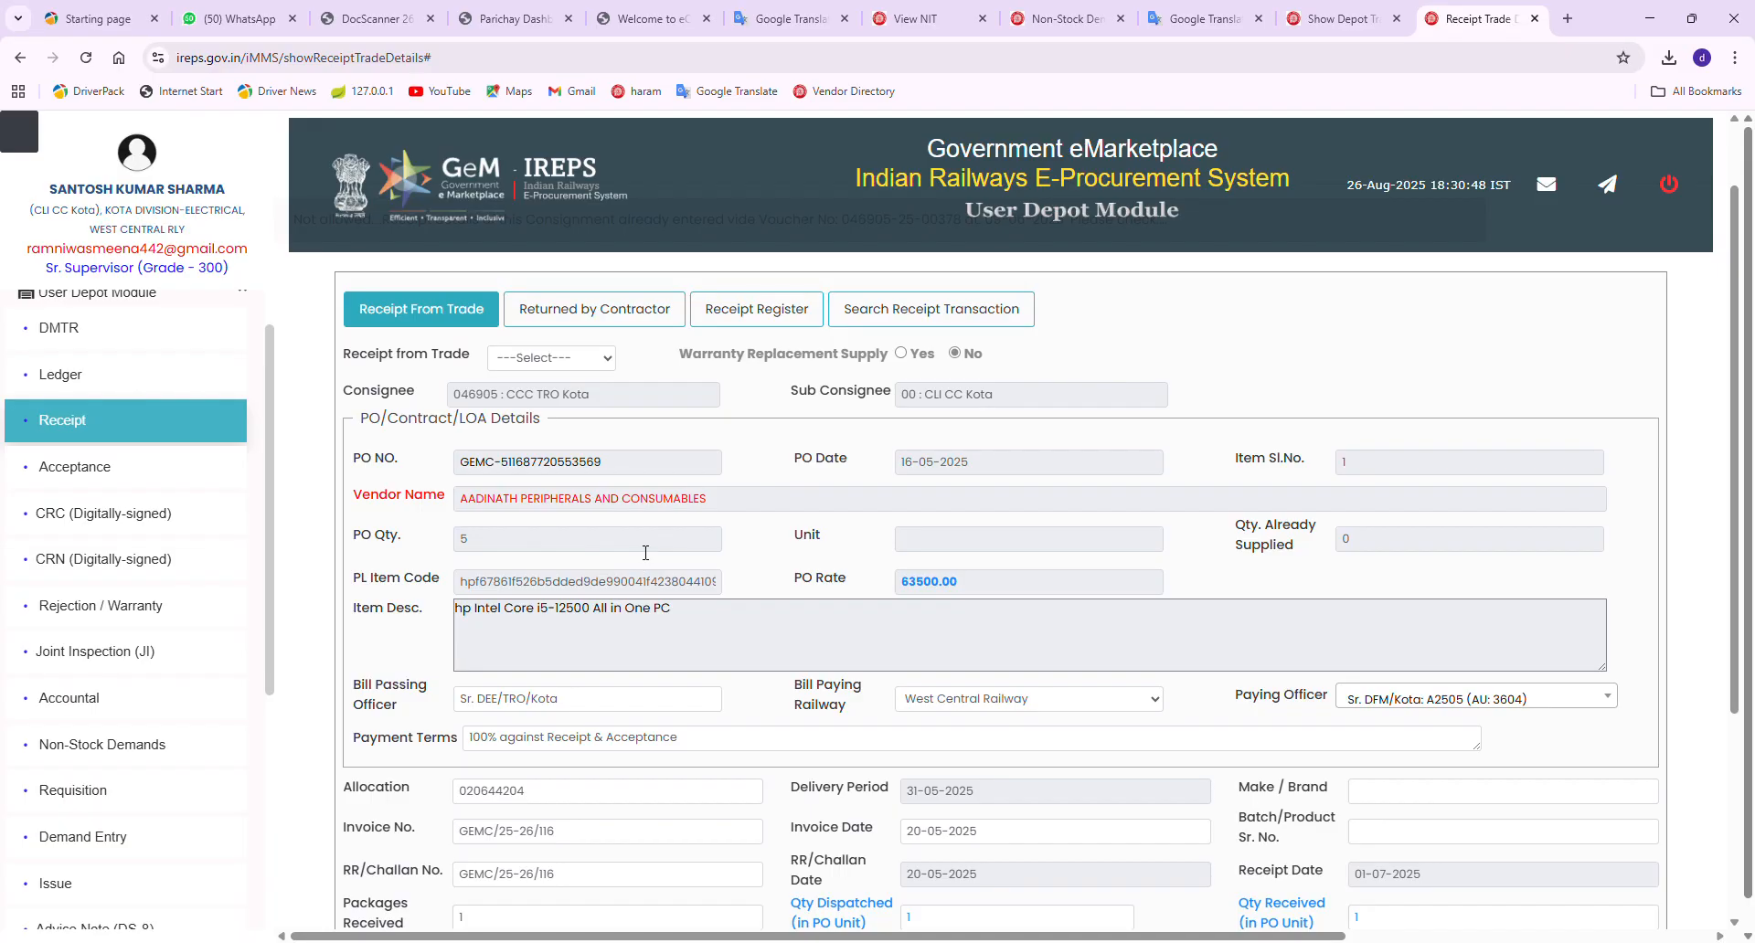
scroll(646, 553, down, 4)
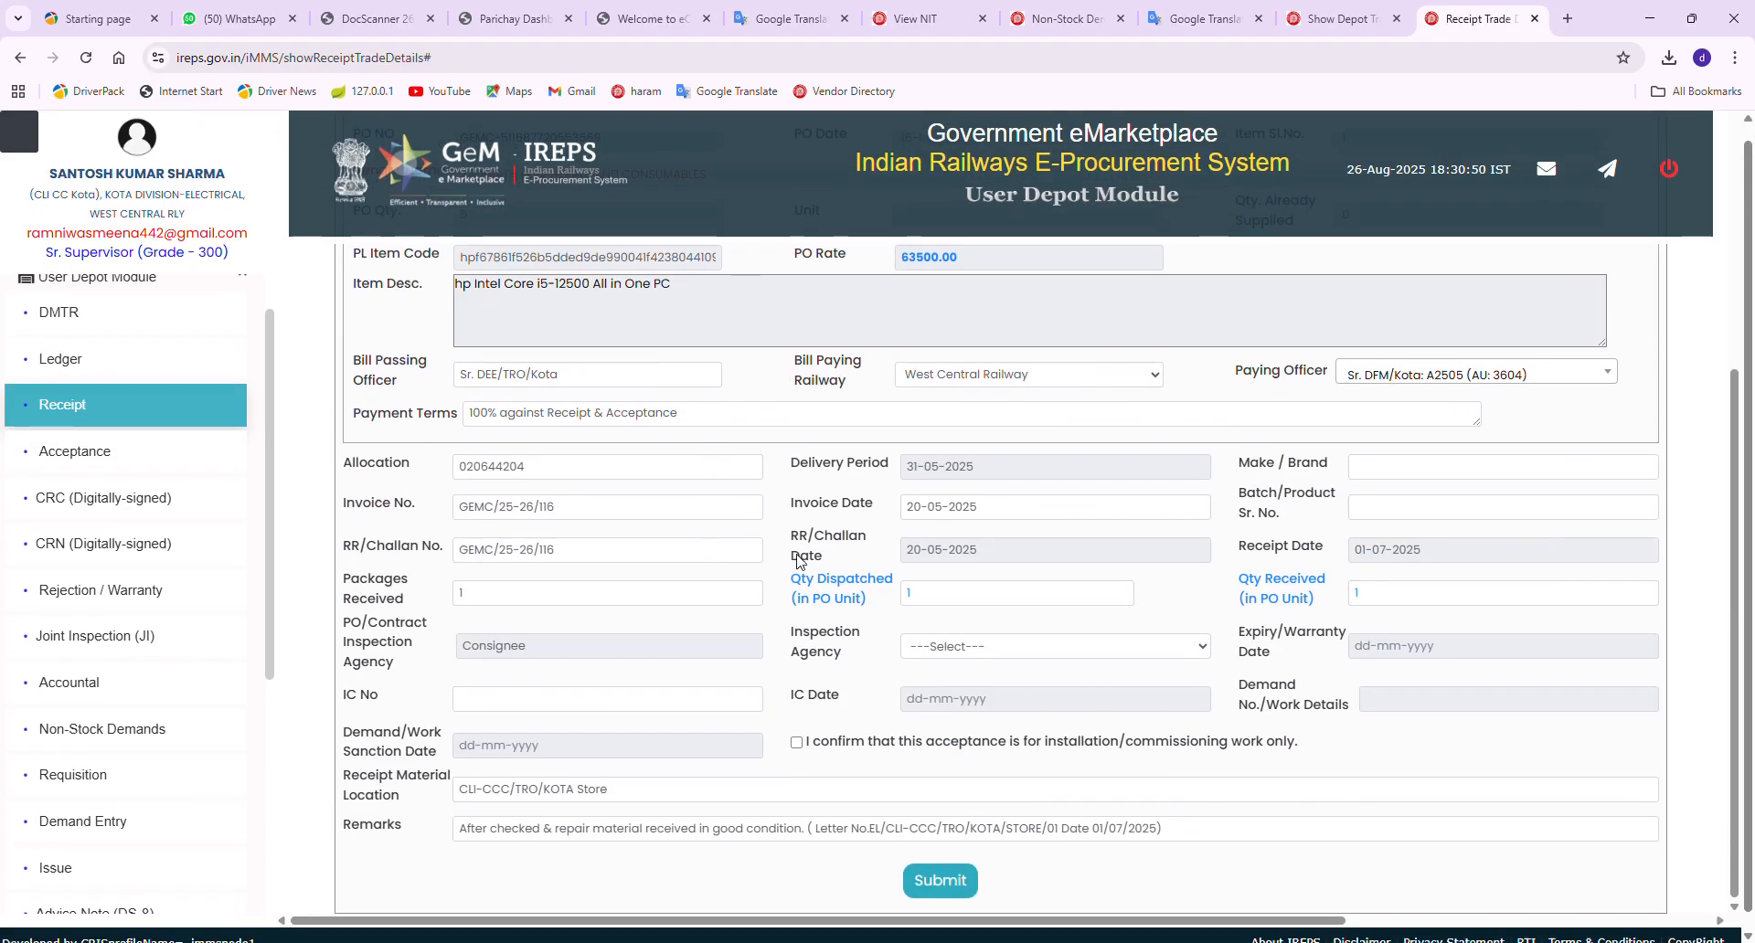
click(953, 879)
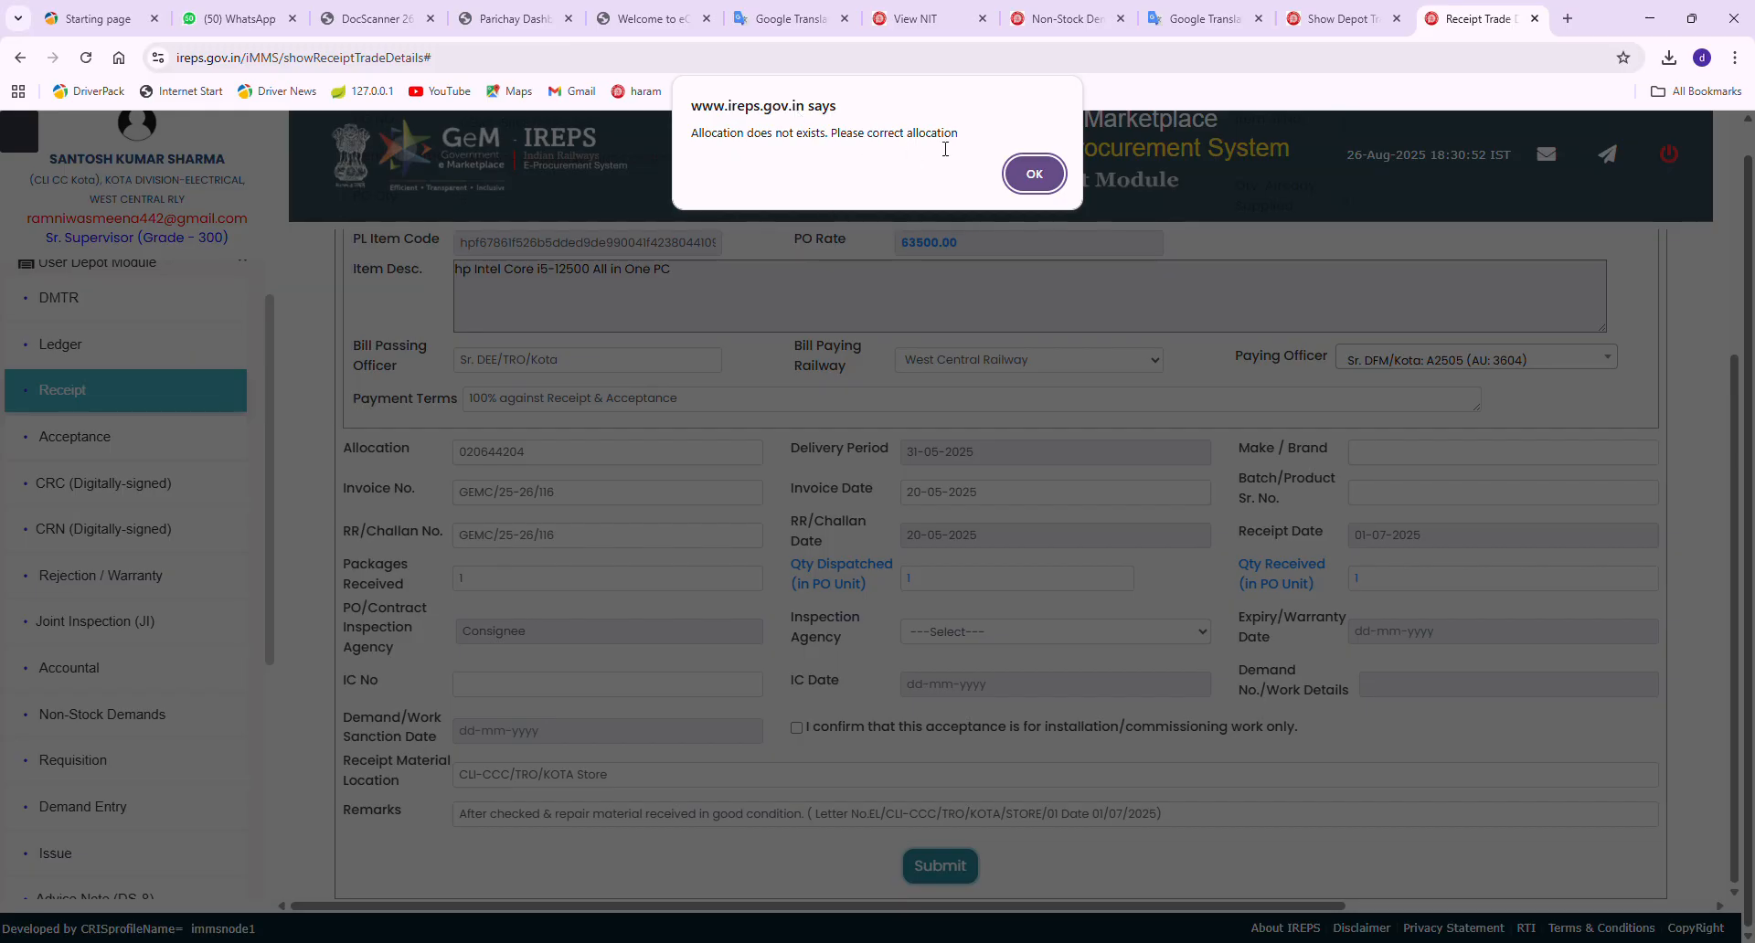
click(1034, 174)
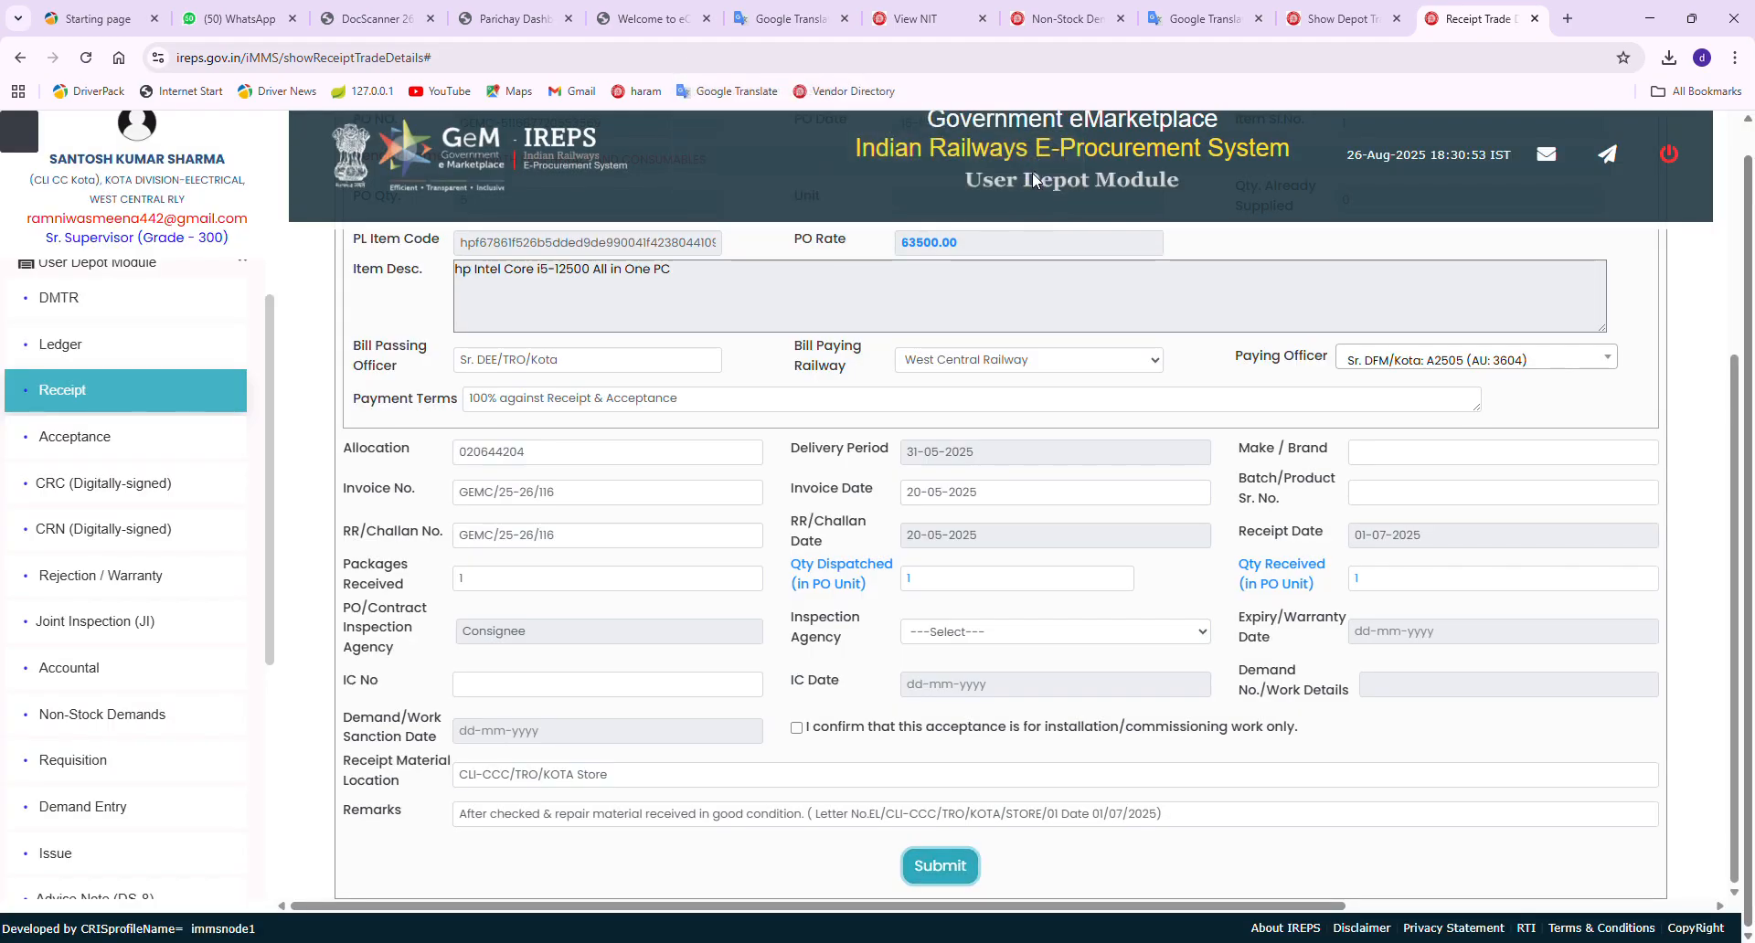
Remove the leading zero from the receipt's allocation code so that it reads 20644204
scroll(728, 477, up, 3)
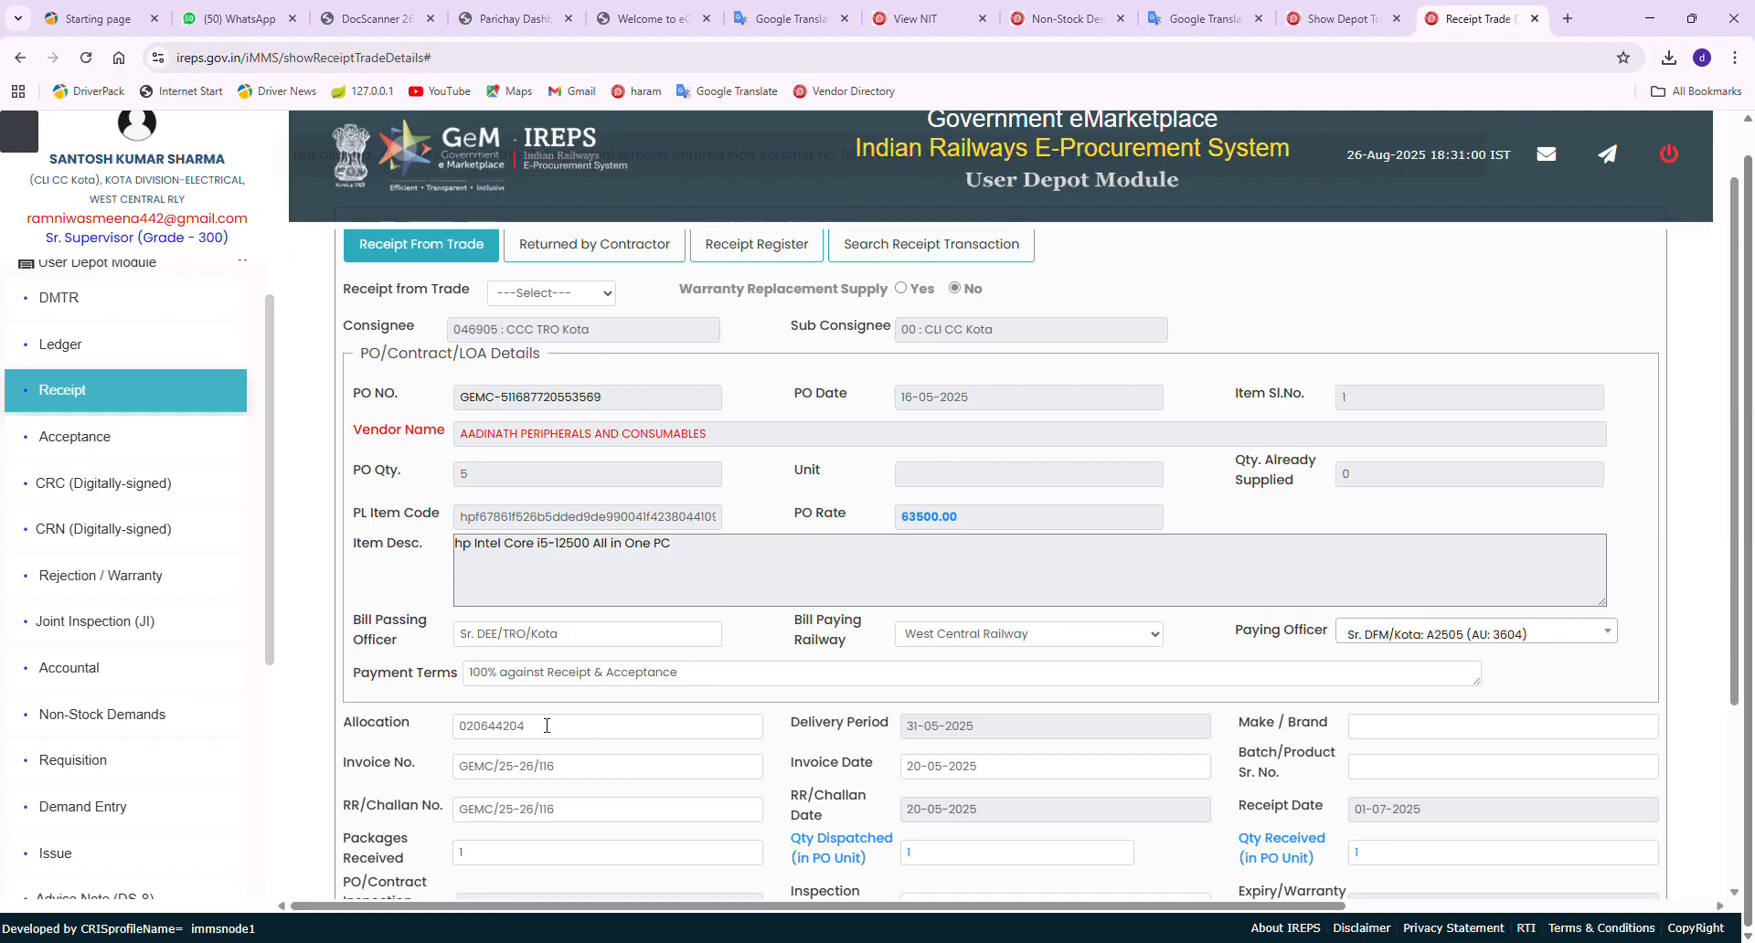
scroll(547, 725, down, 4)
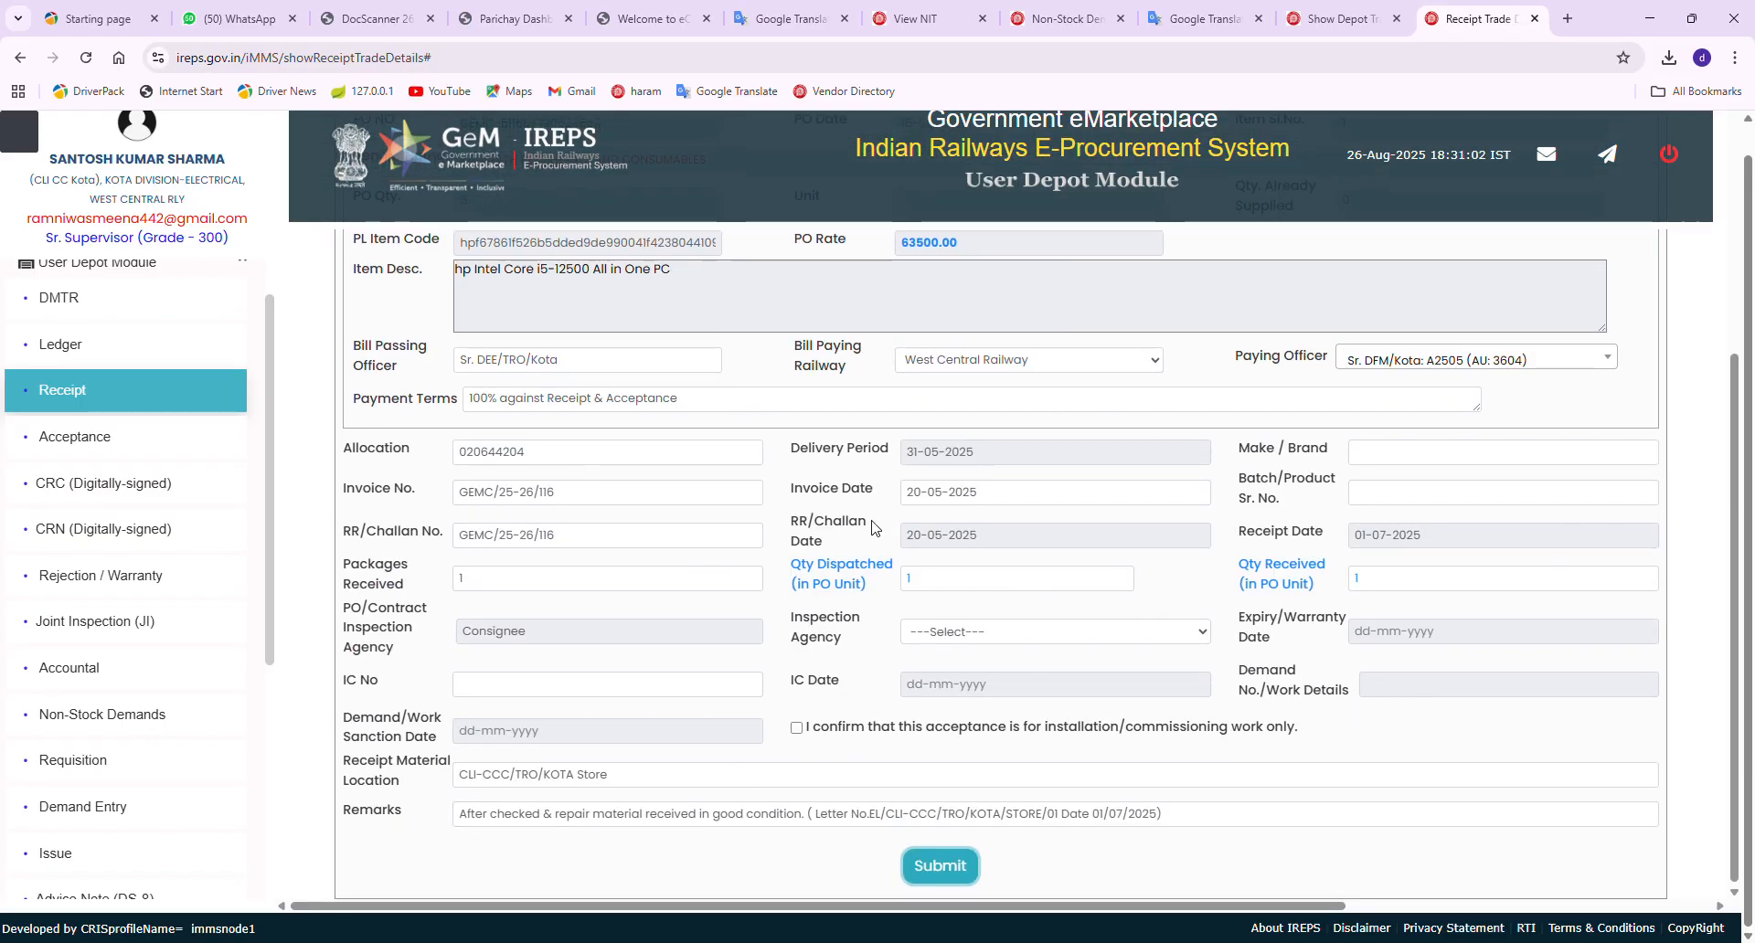
scroll(868, 497, up, 5)
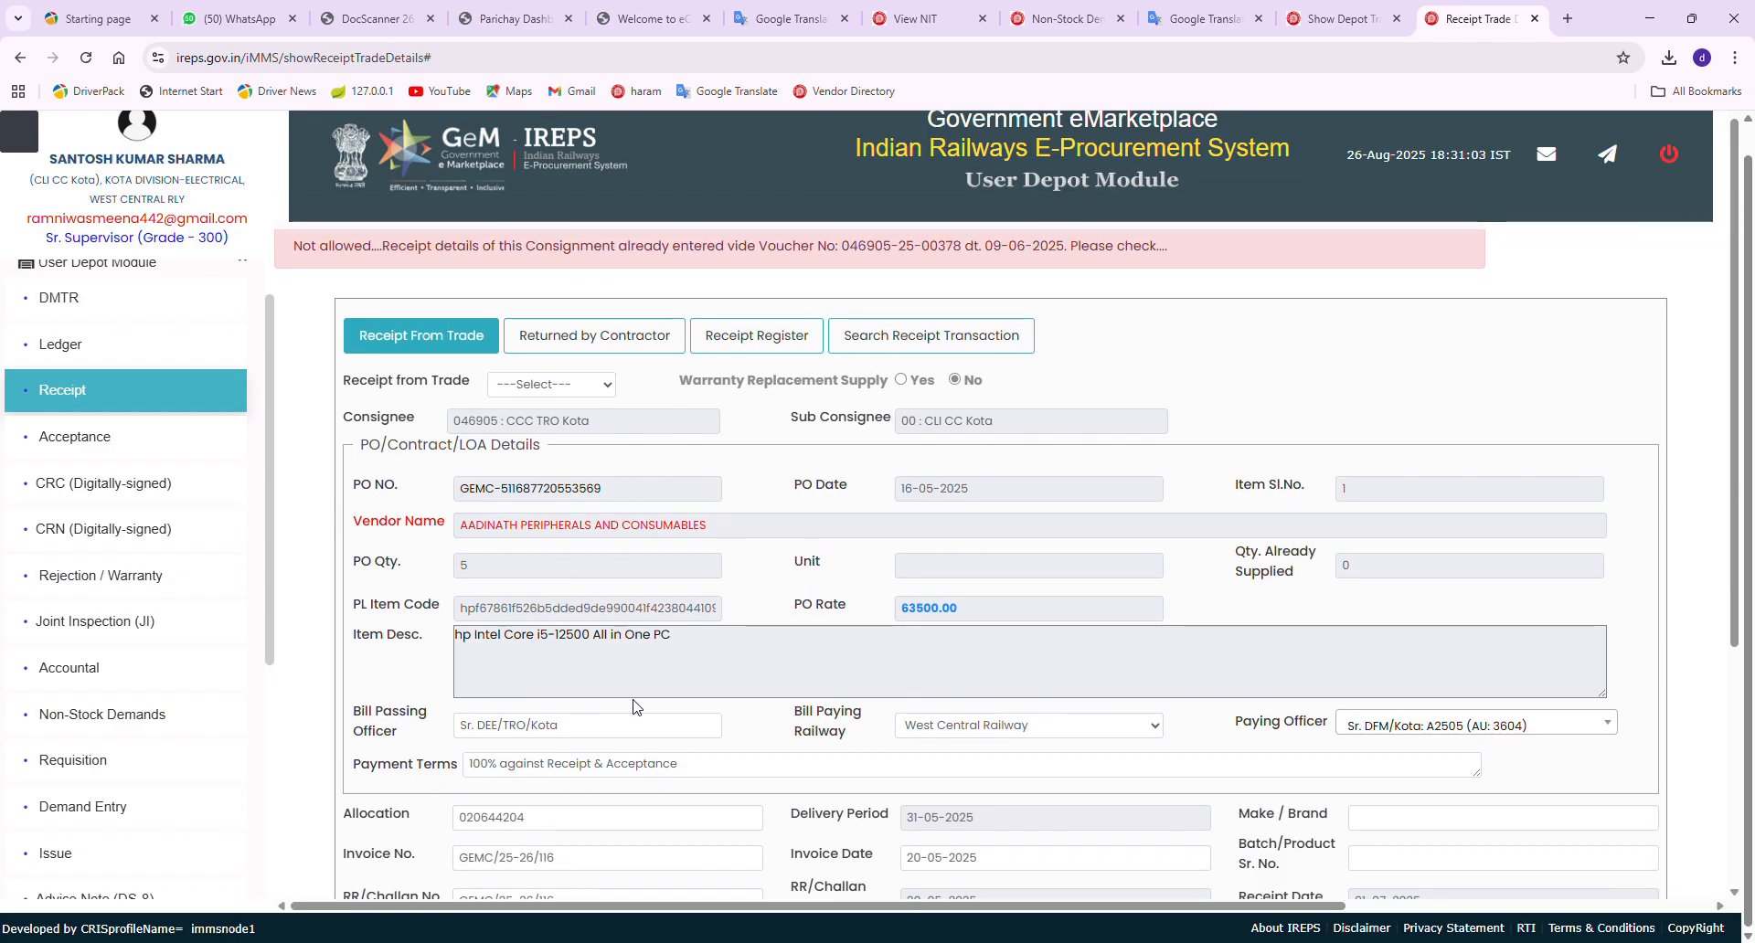
click(567, 828)
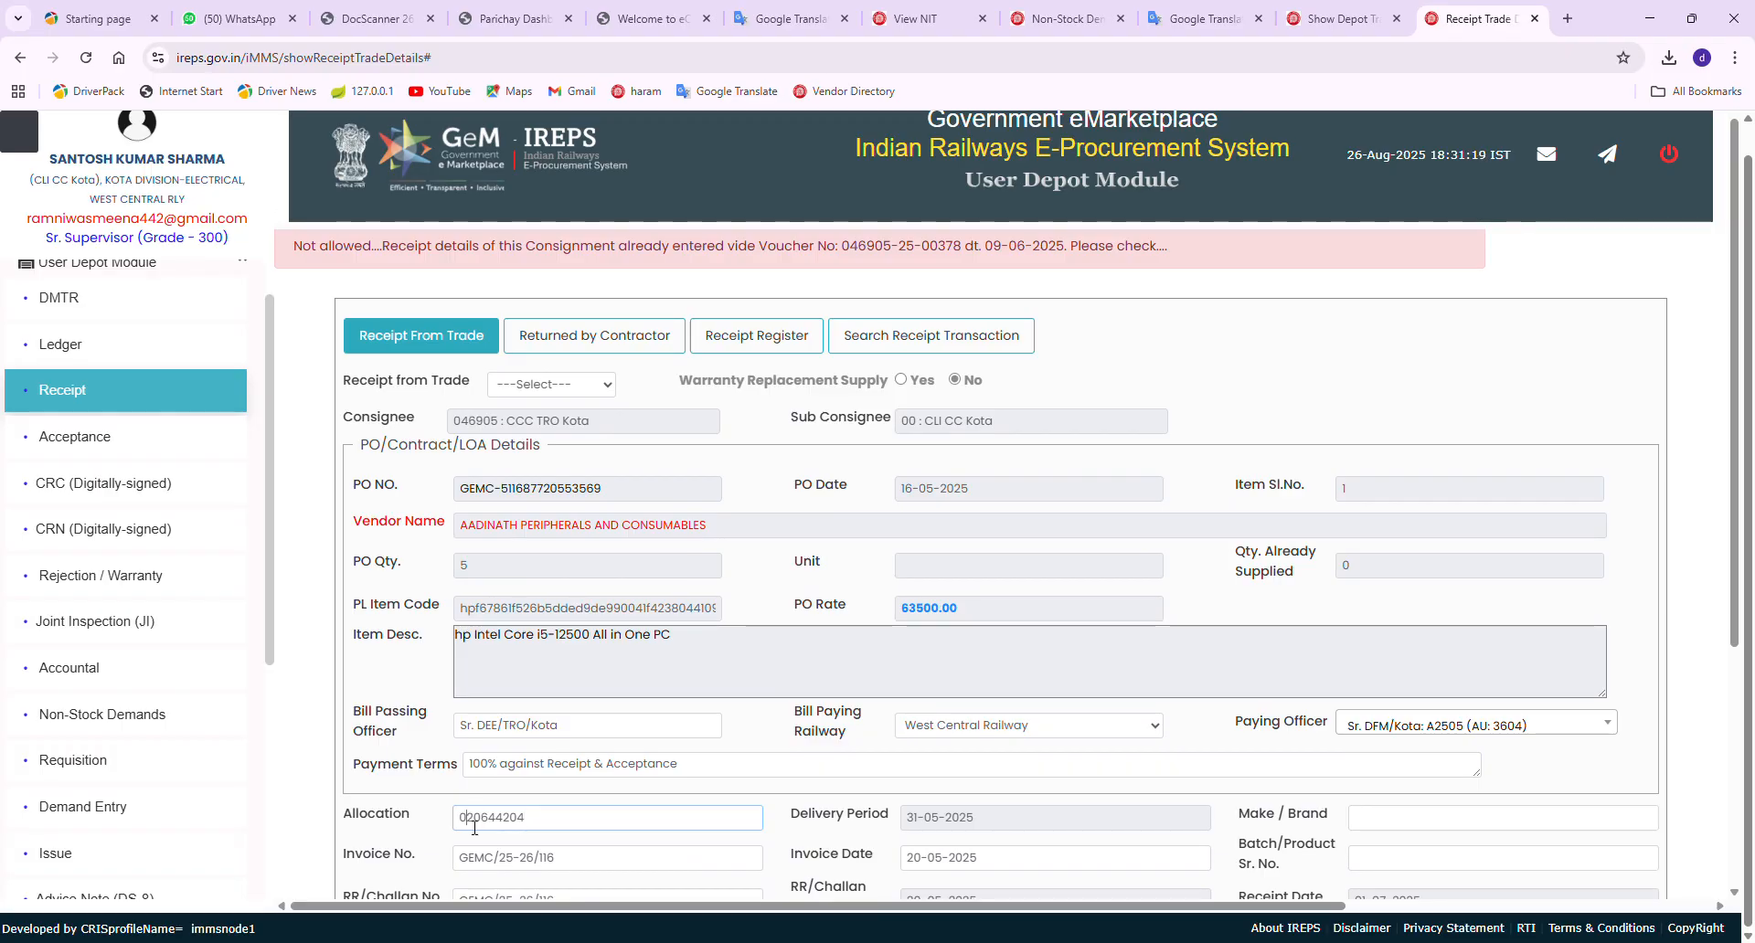
key(BackSpace)
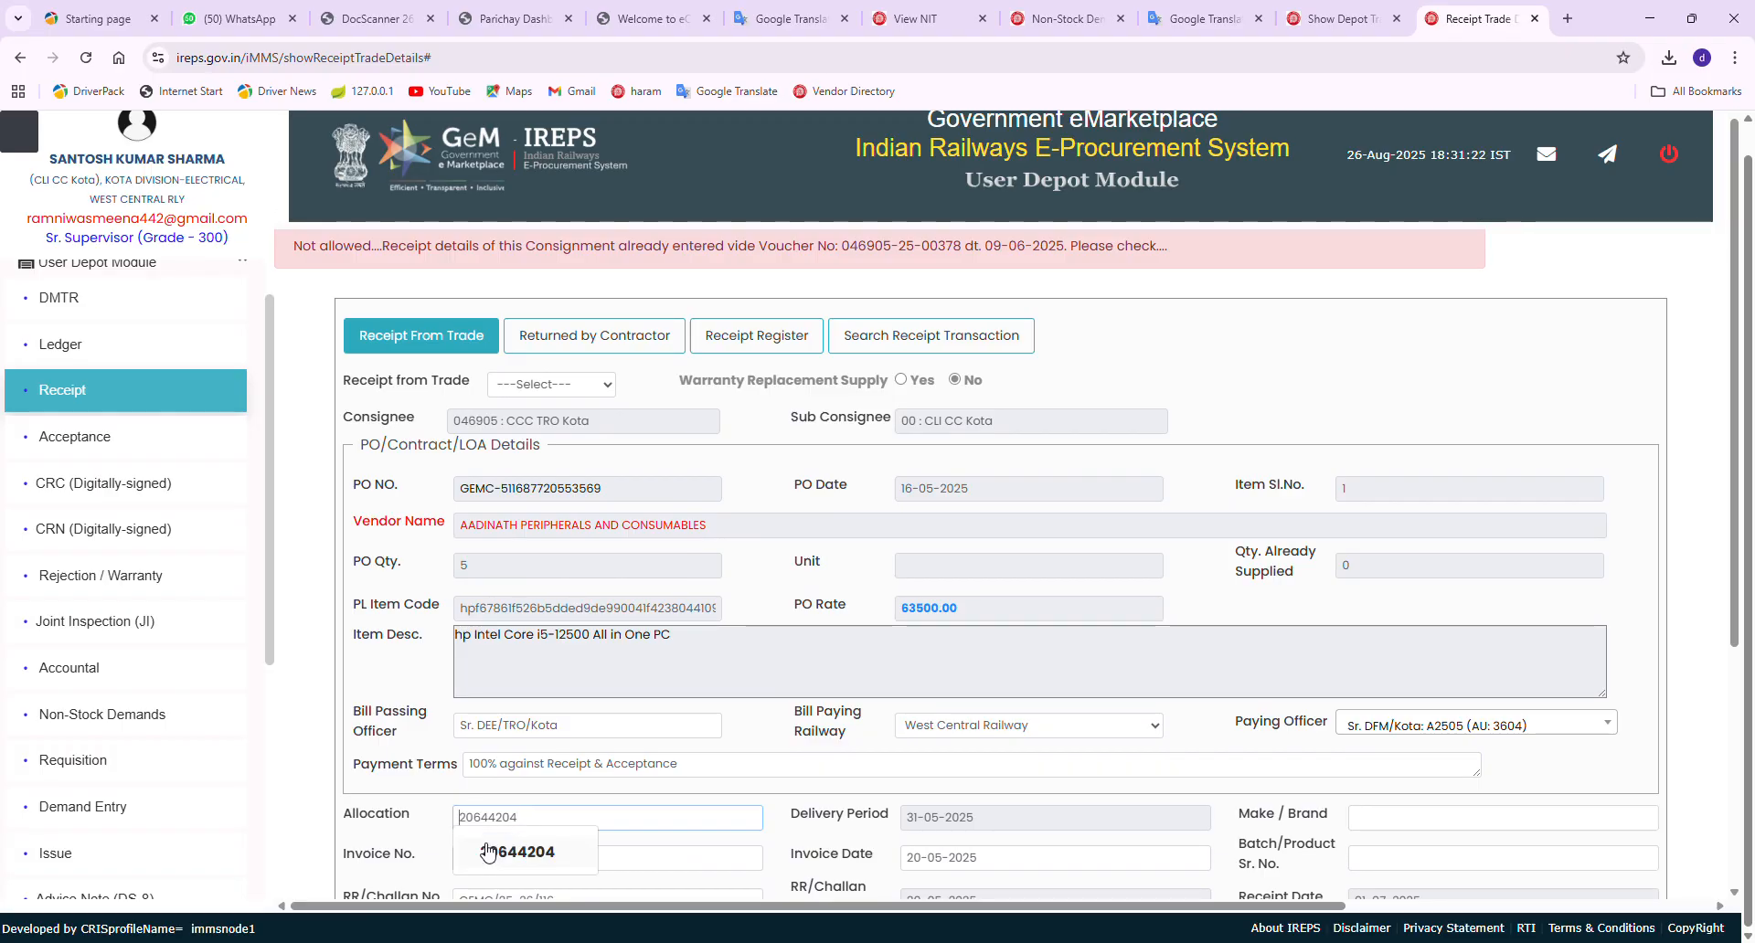
click(559, 863)
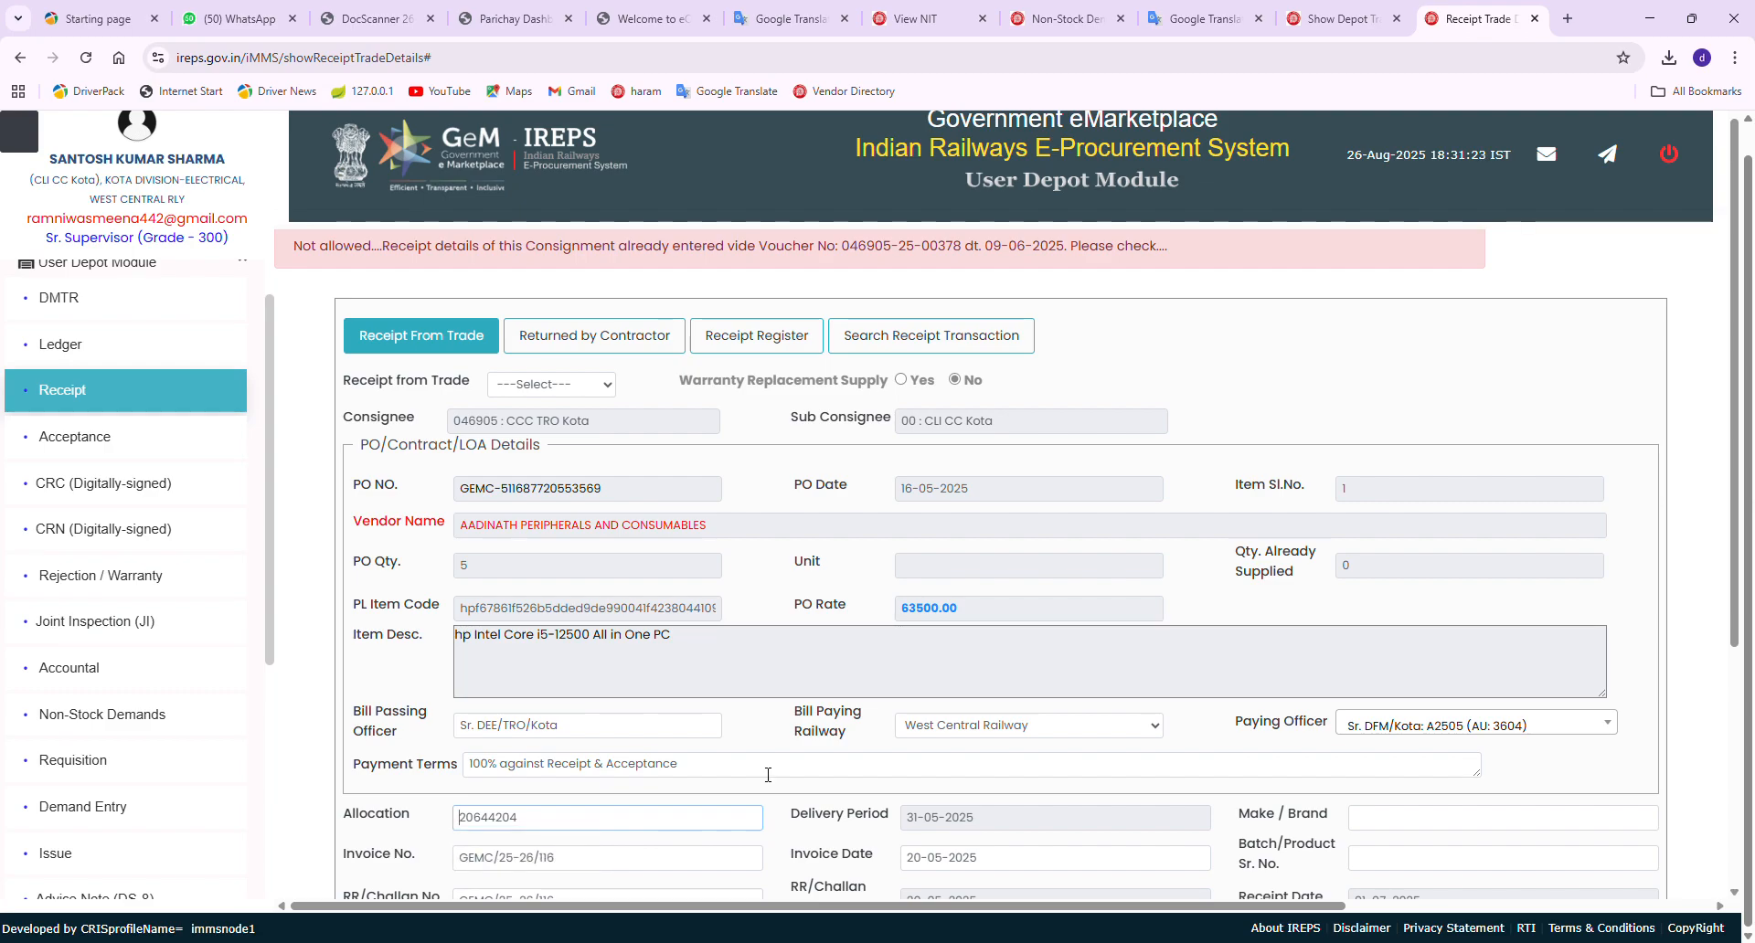
Try submitting the receipt with the revised allocation and confirm the transaction for 1 unit
scroll(847, 750, down, 4)
click(940, 865)
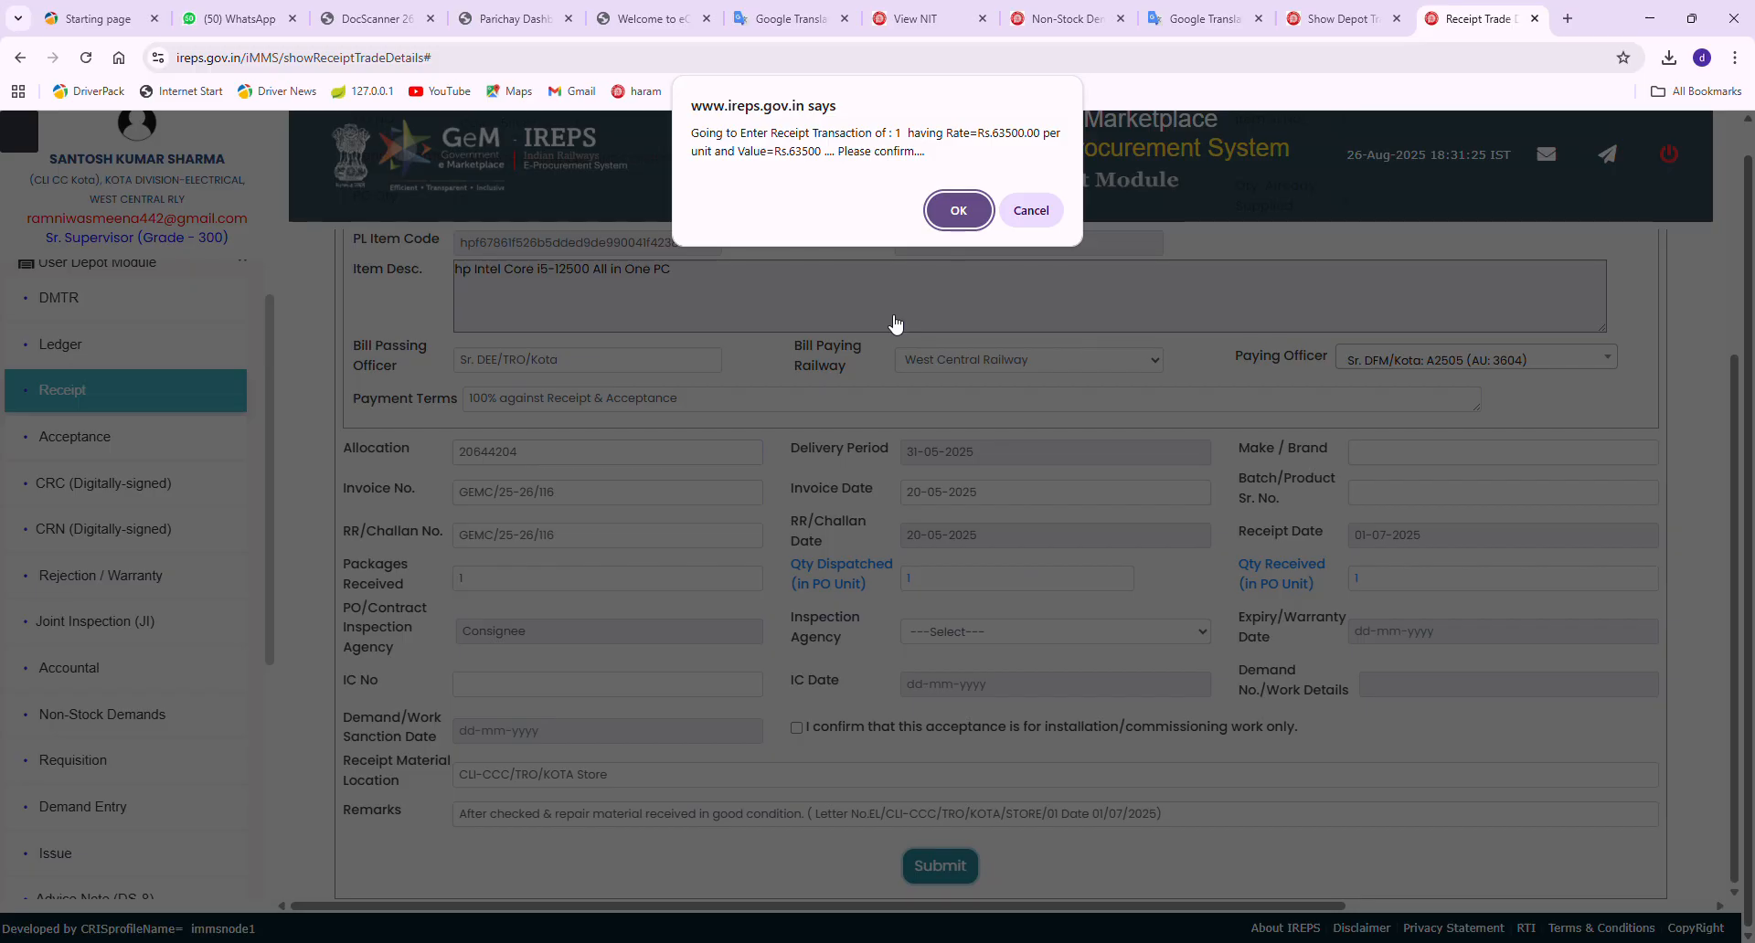
click(960, 217)
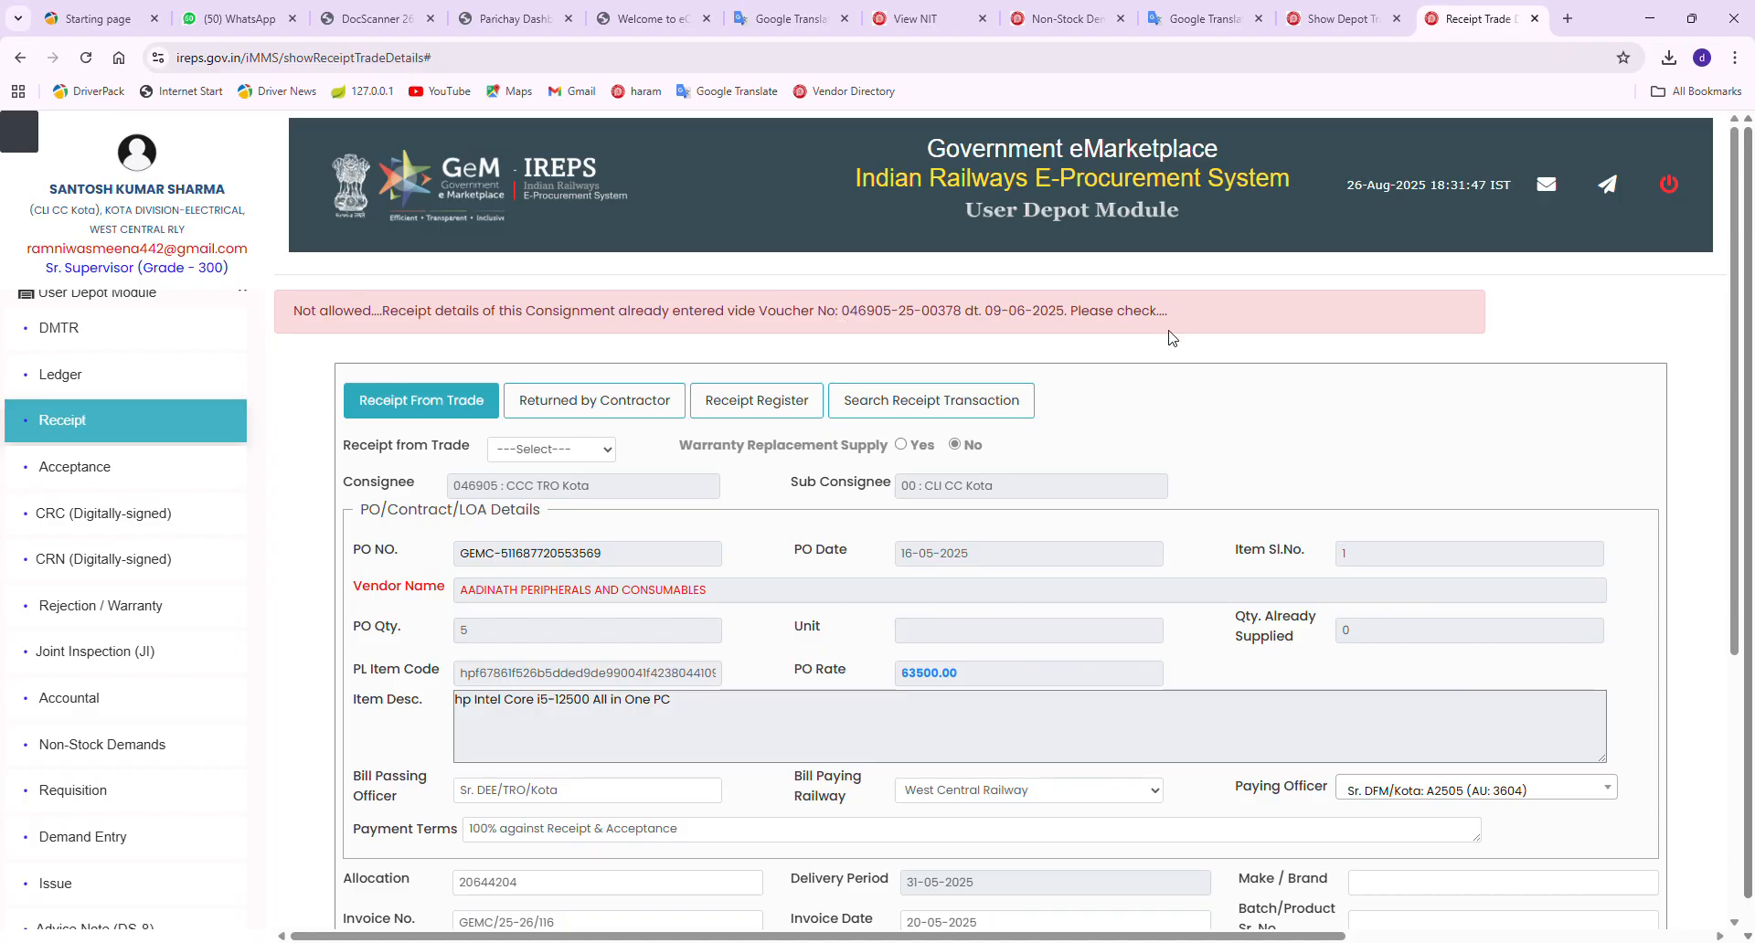
Check the returned receipt form and save the page as a PDF with all pages and default margins
scroll(1081, 492, down, 2)
scroll(1082, 492, down, 3)
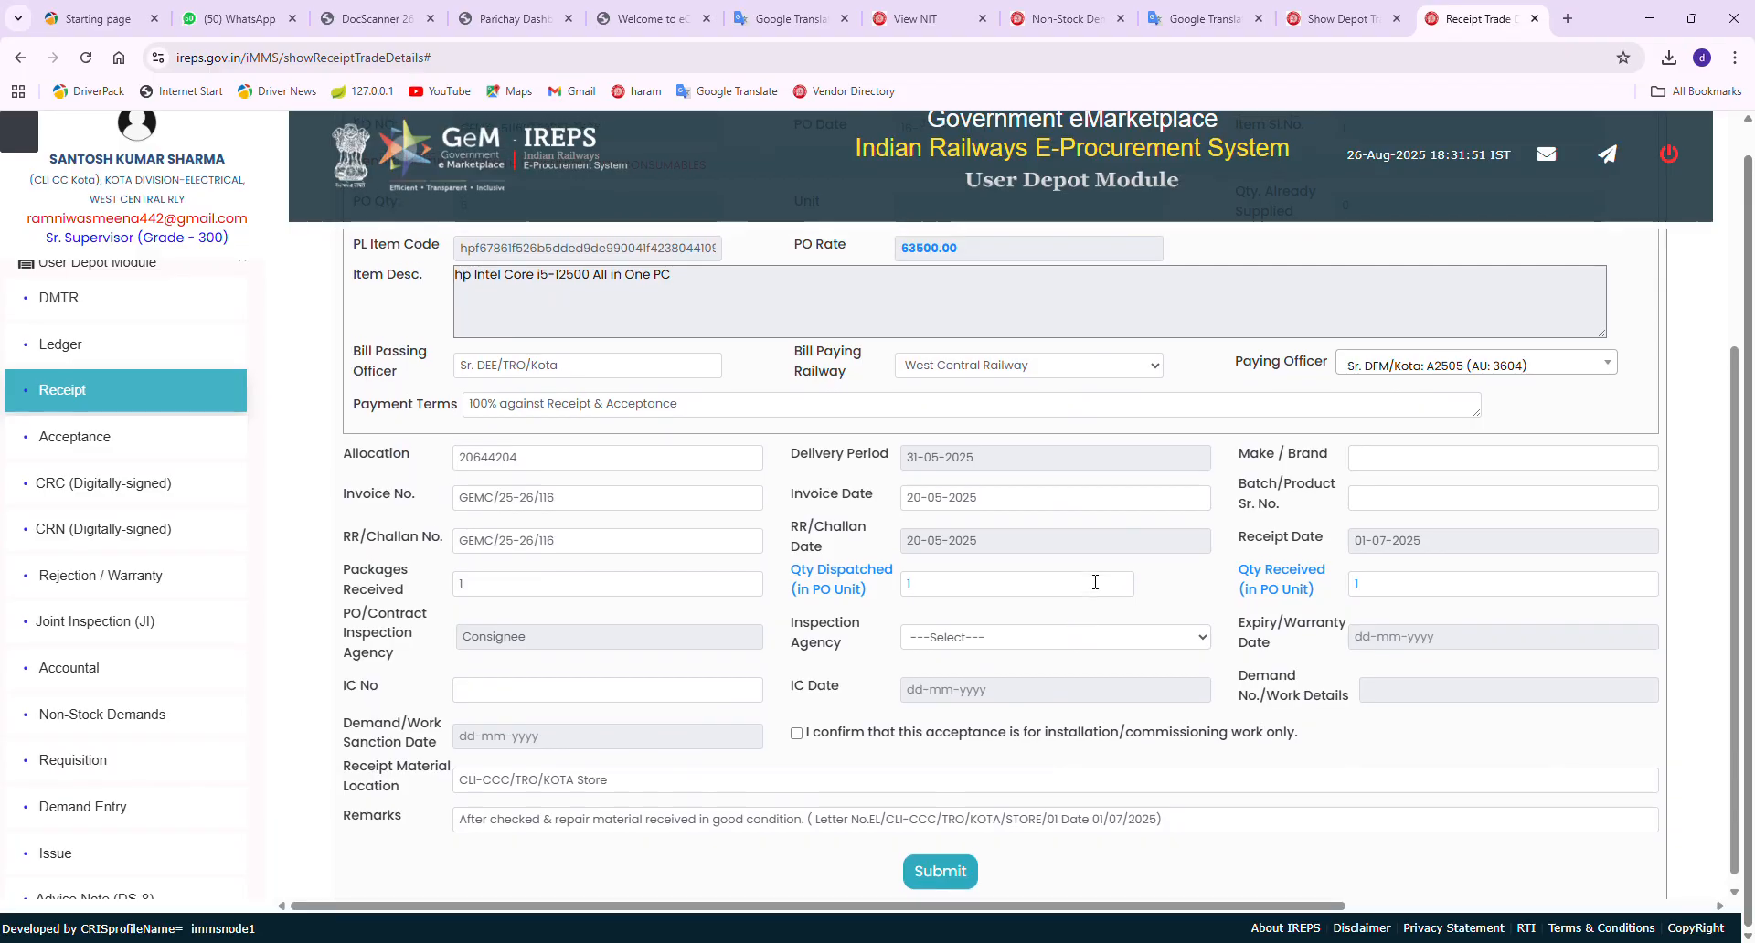
scroll(1087, 599, up, 1)
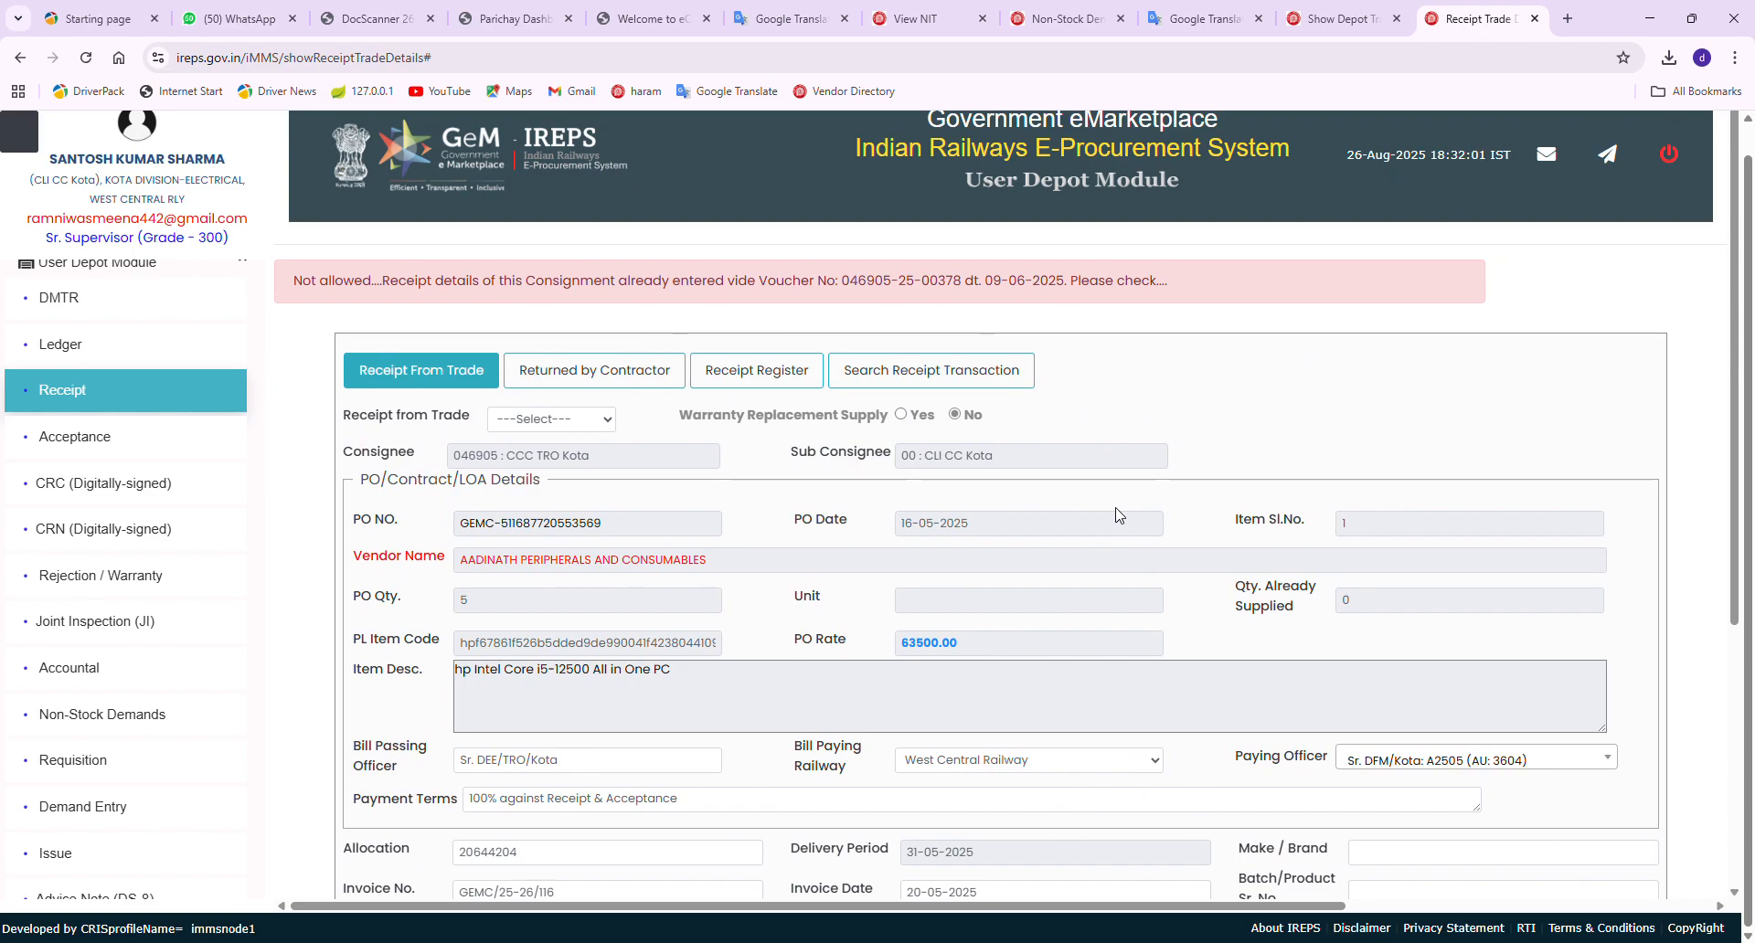
key(ctrl+p)
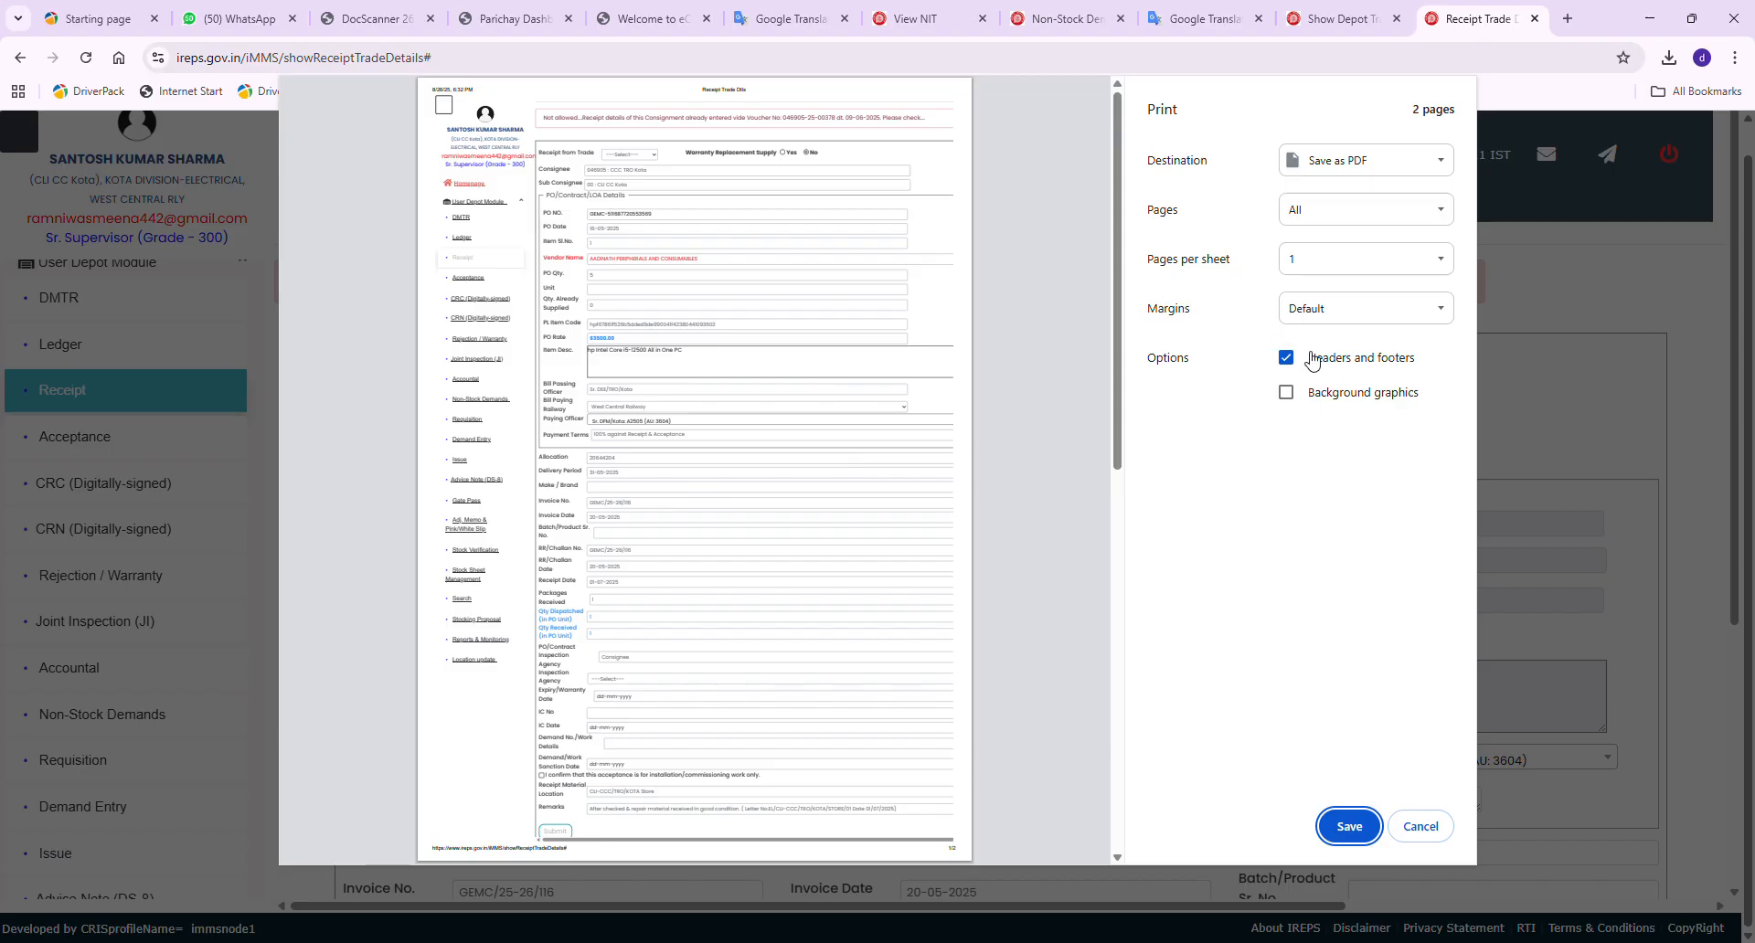
click(1442, 315)
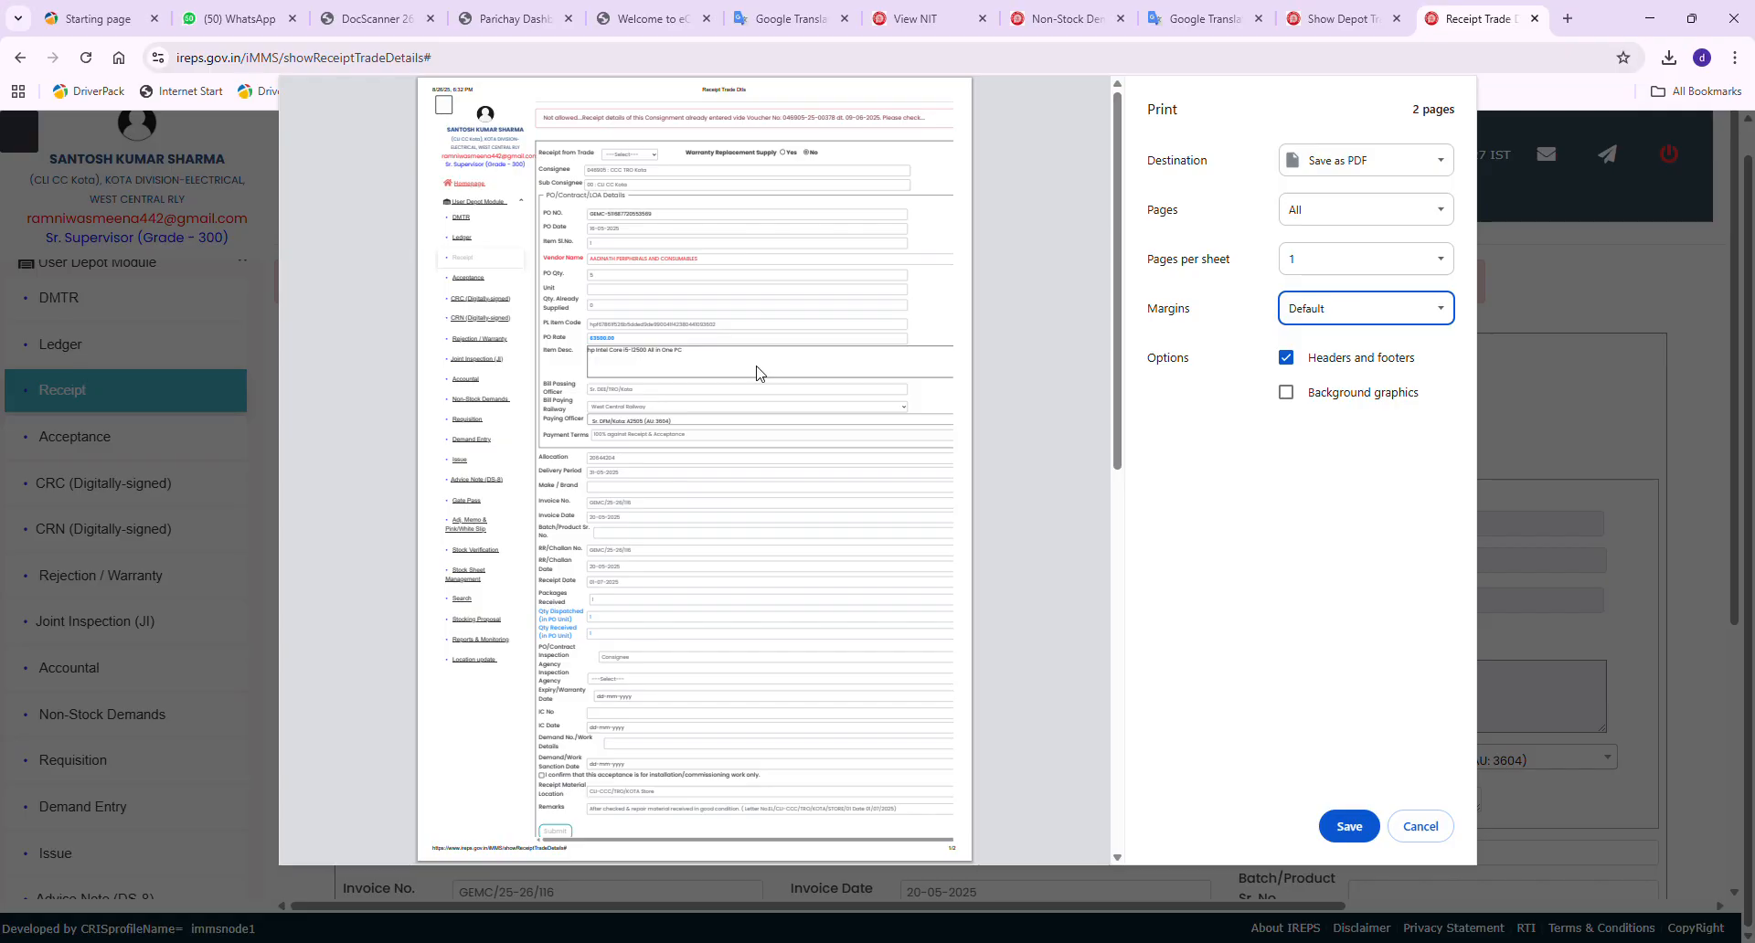
scroll(758, 370, down, 10)
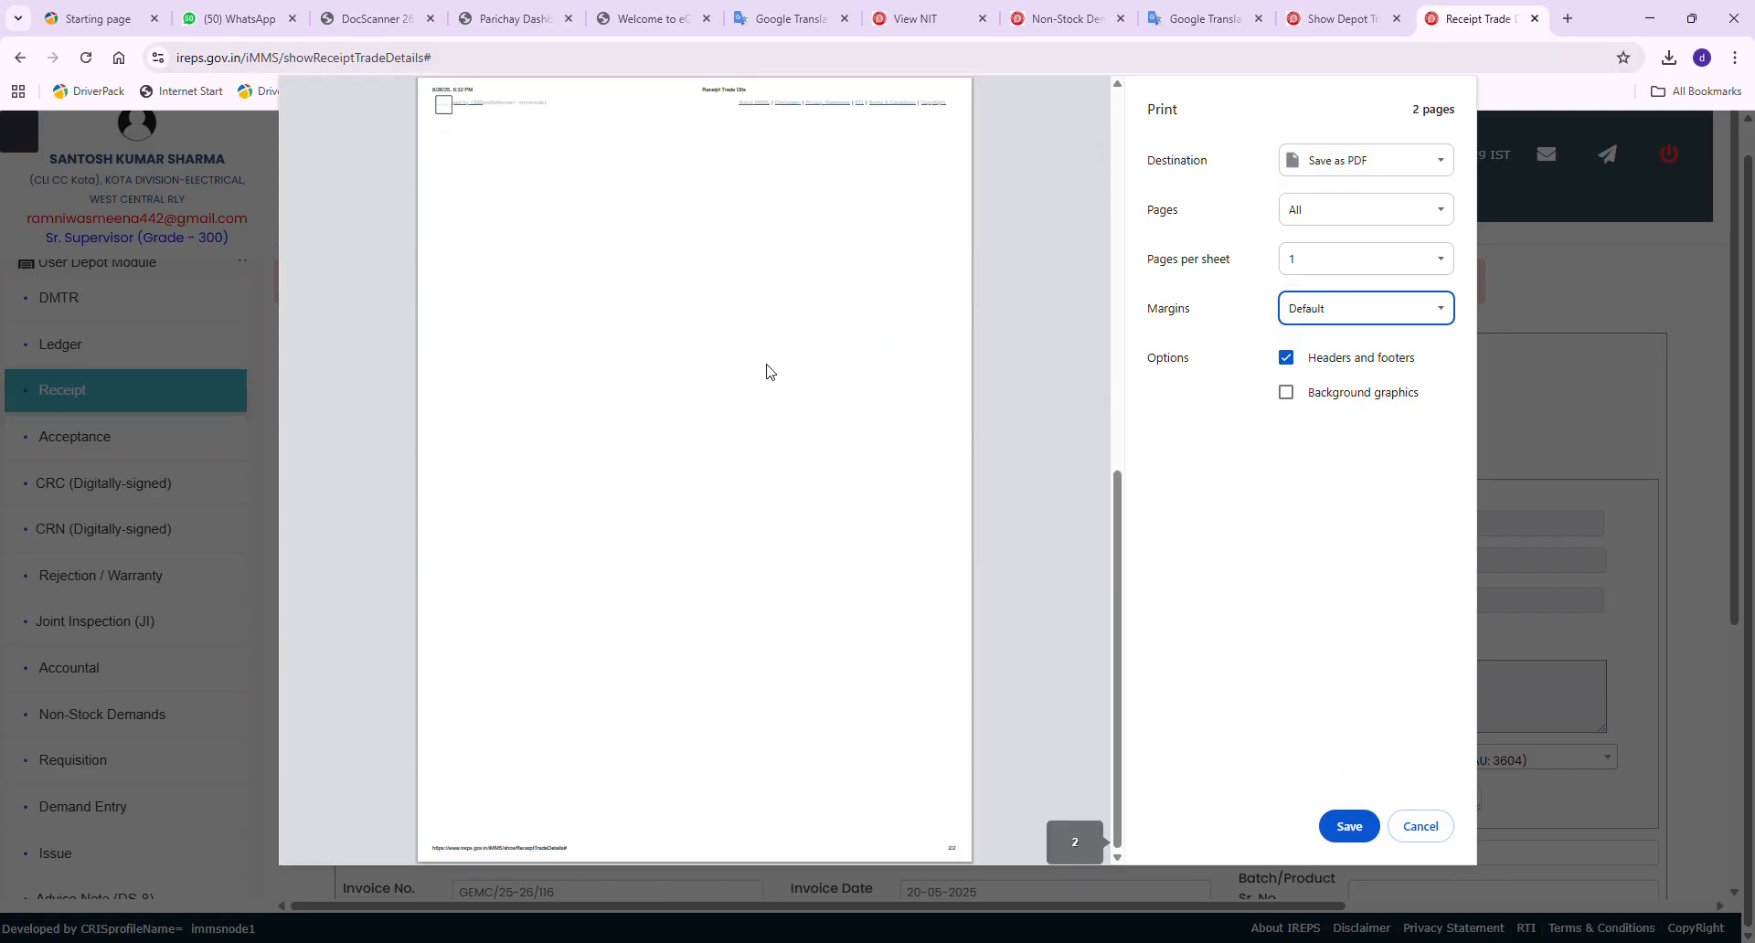
scroll(766, 370, up, 10)
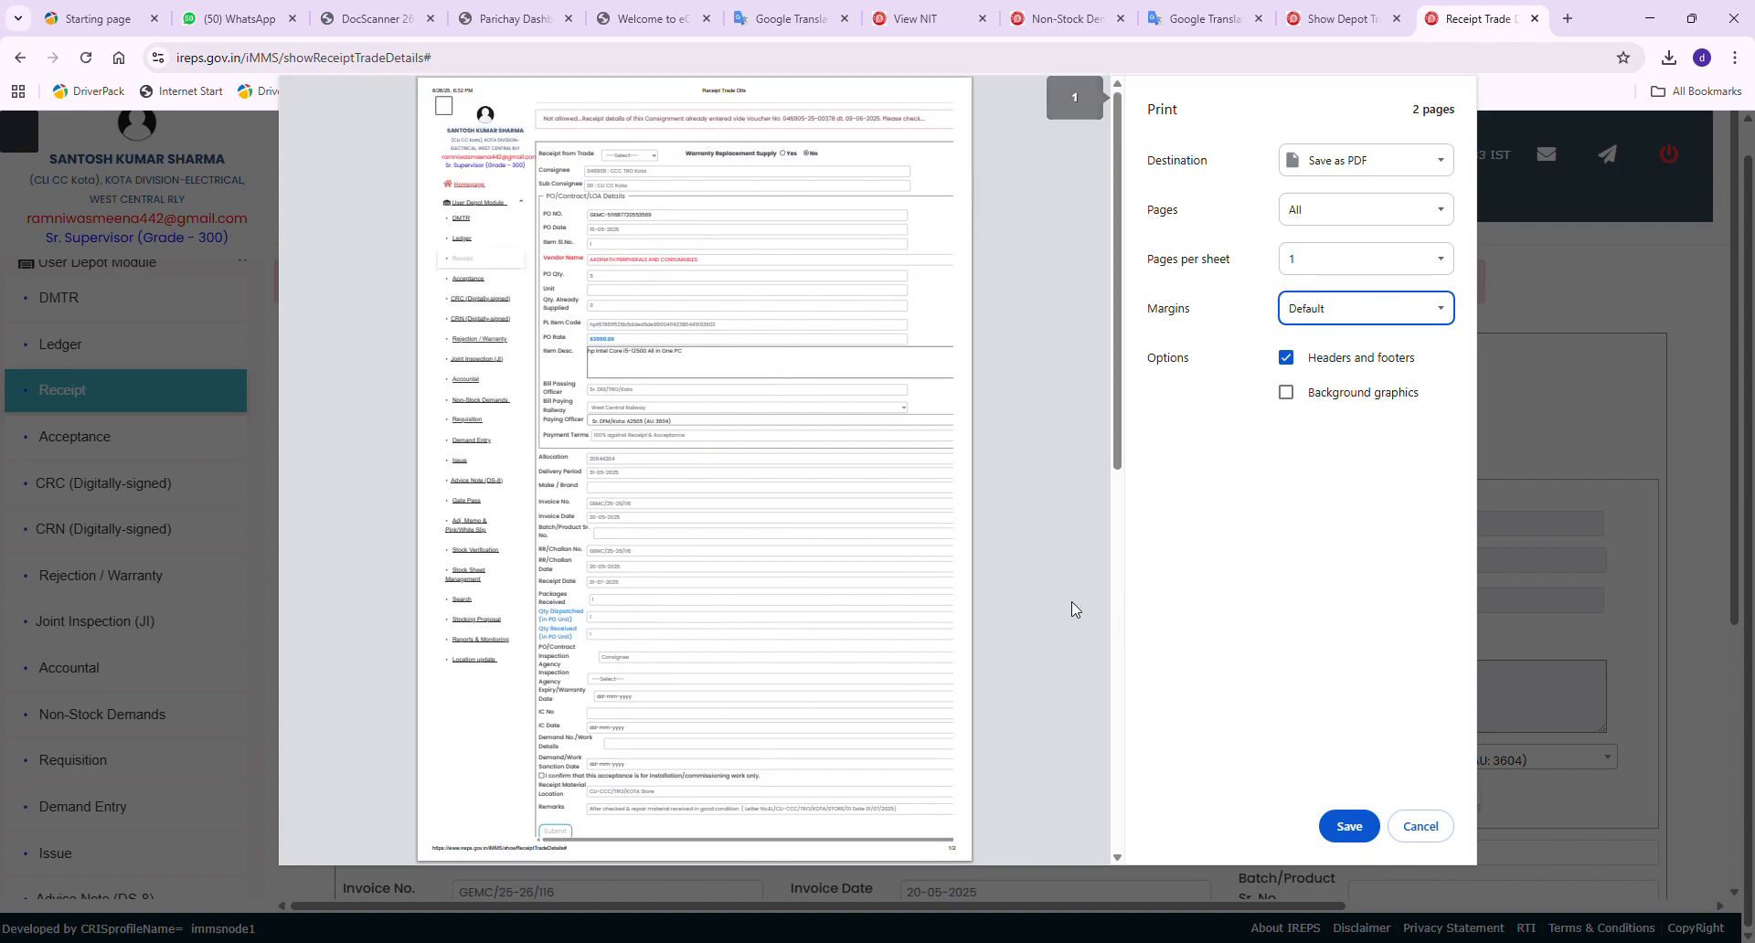
click(1349, 826)
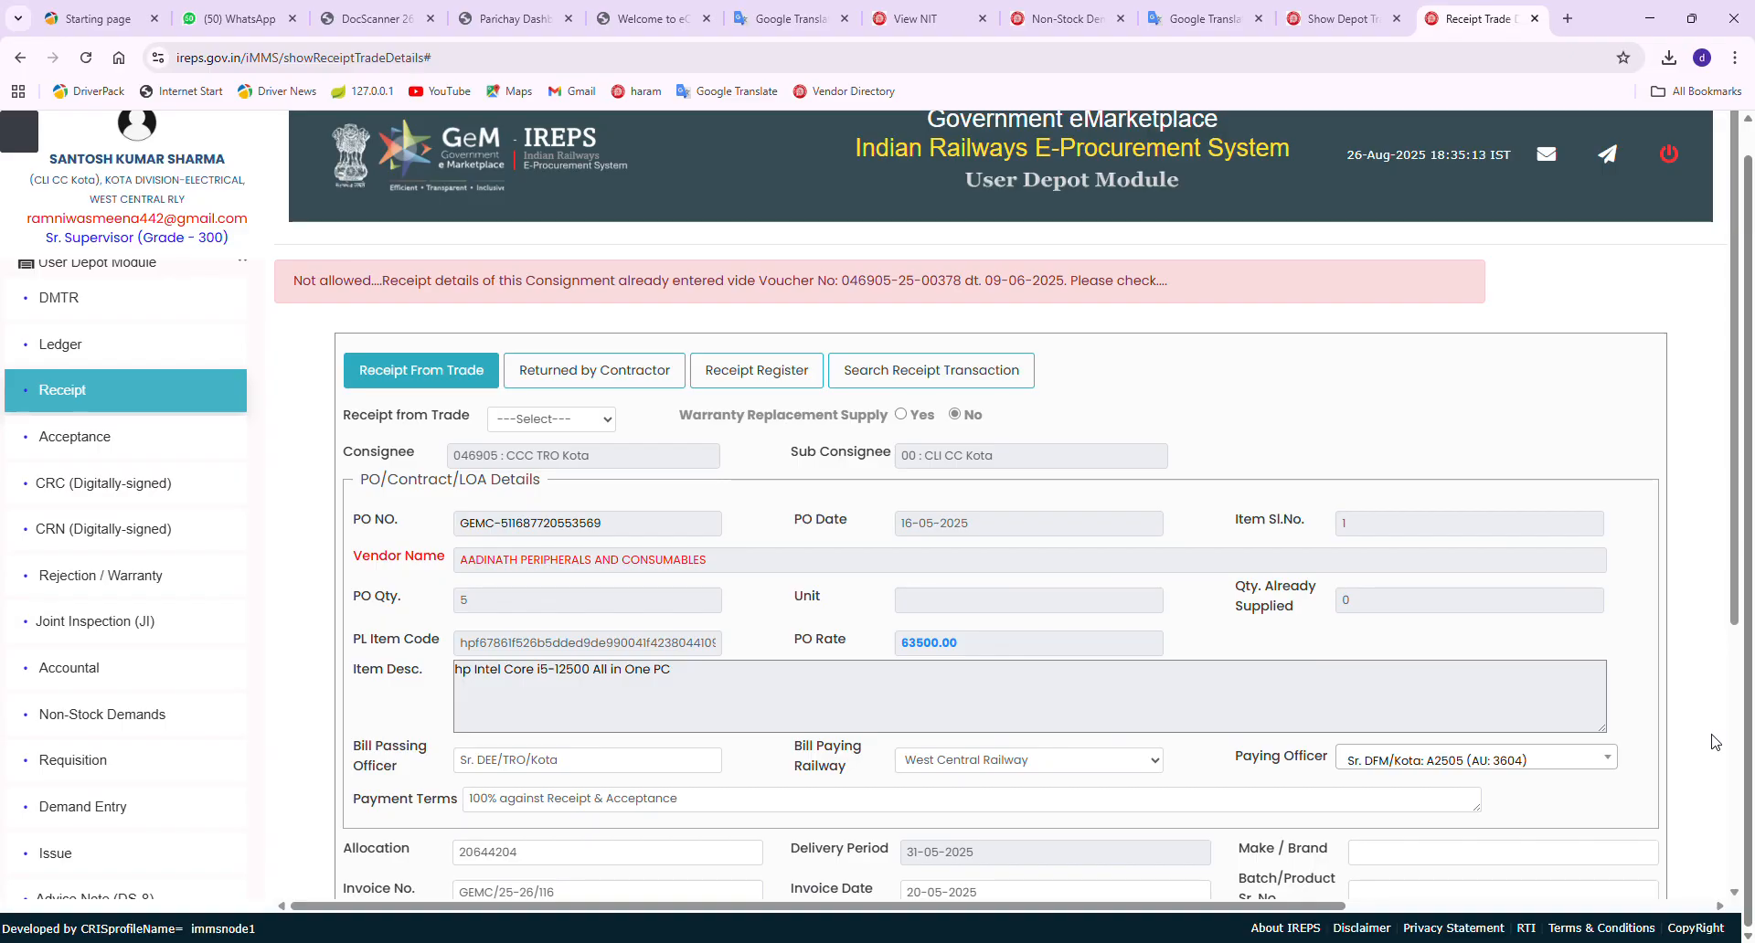
scroll(1639, 764, down, 4)
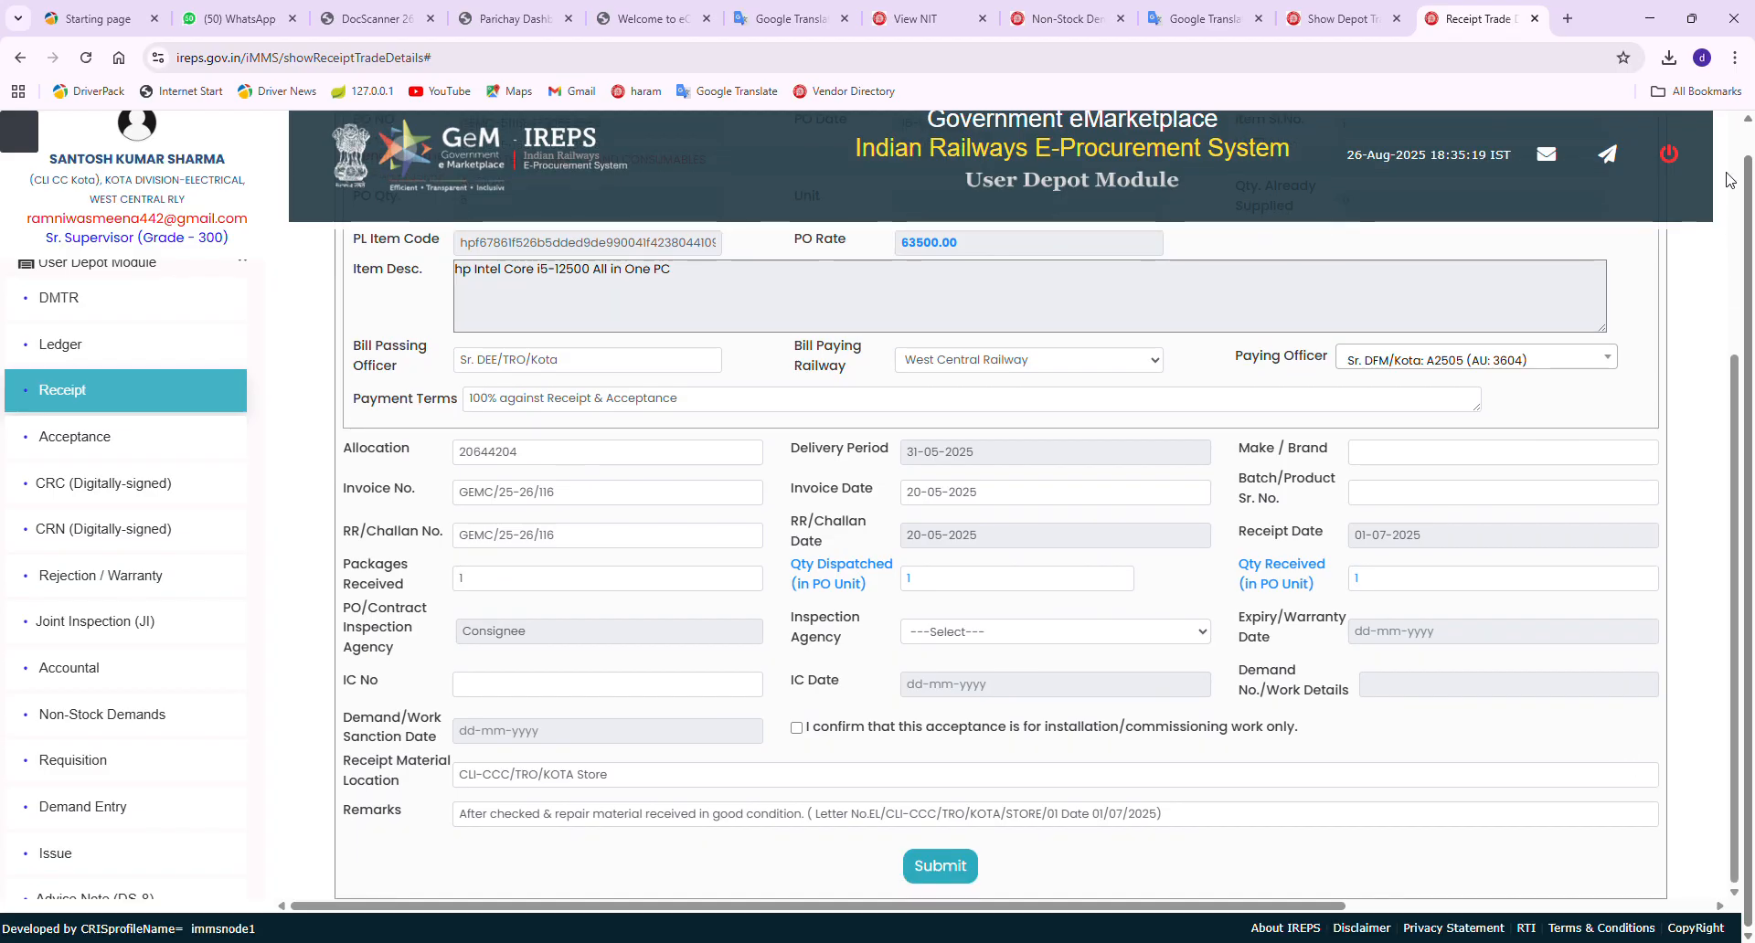
click(1748, 121)
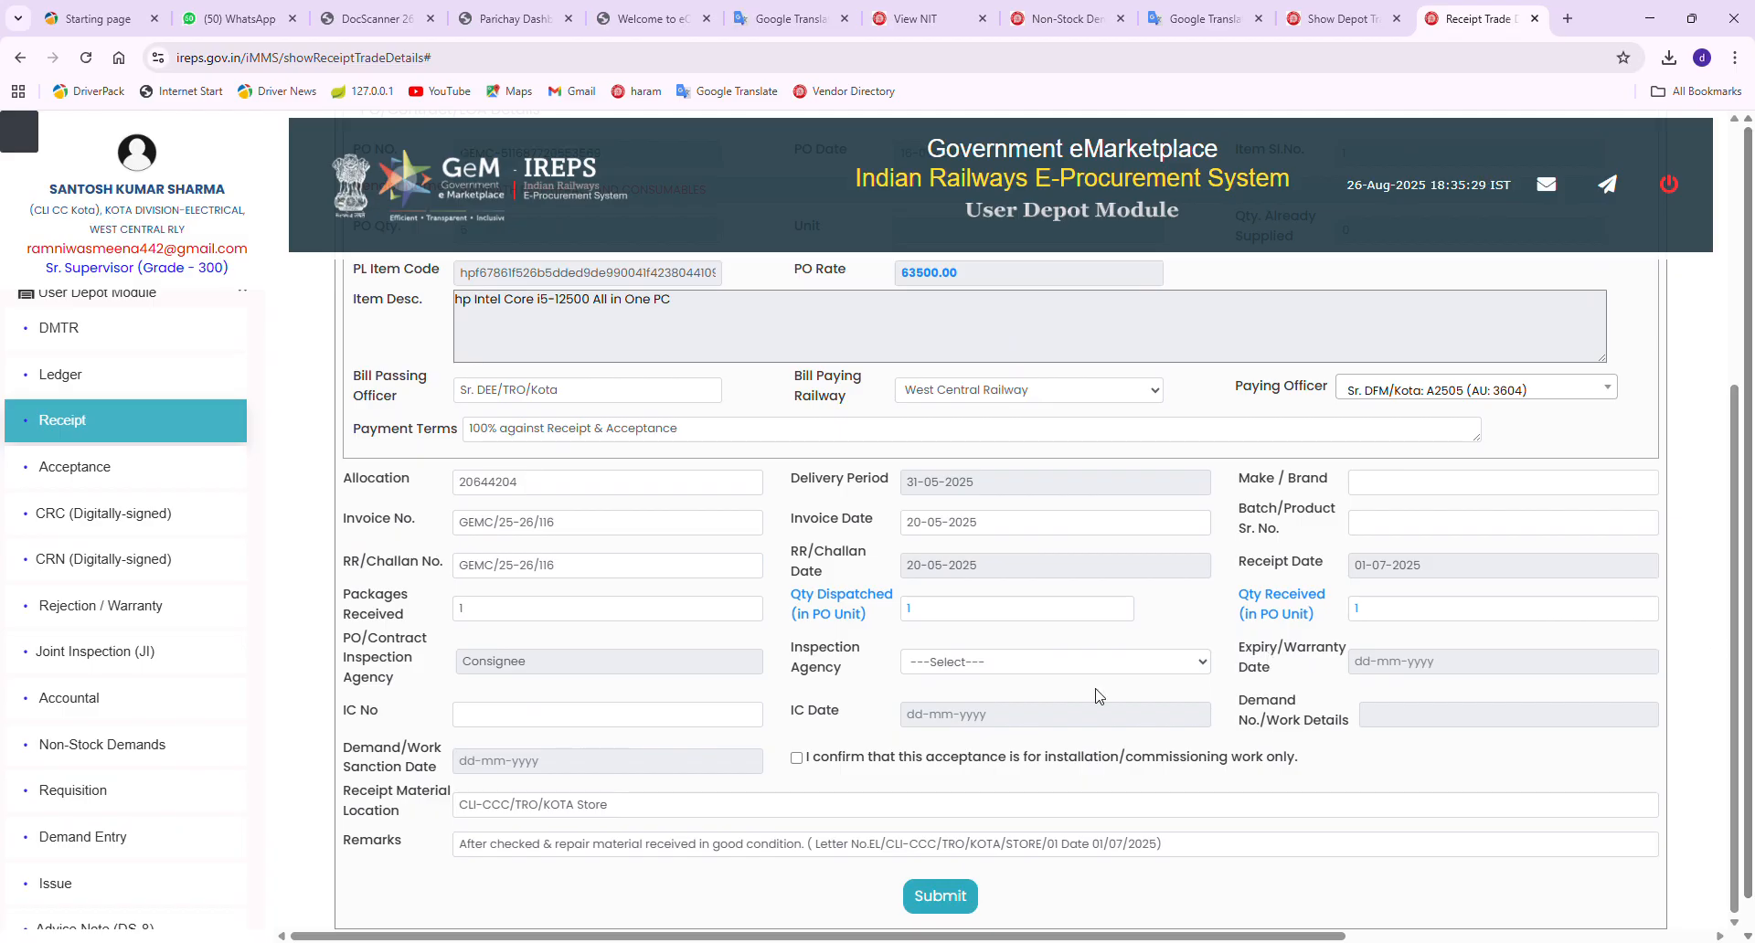
scroll(1081, 701, up, 5)
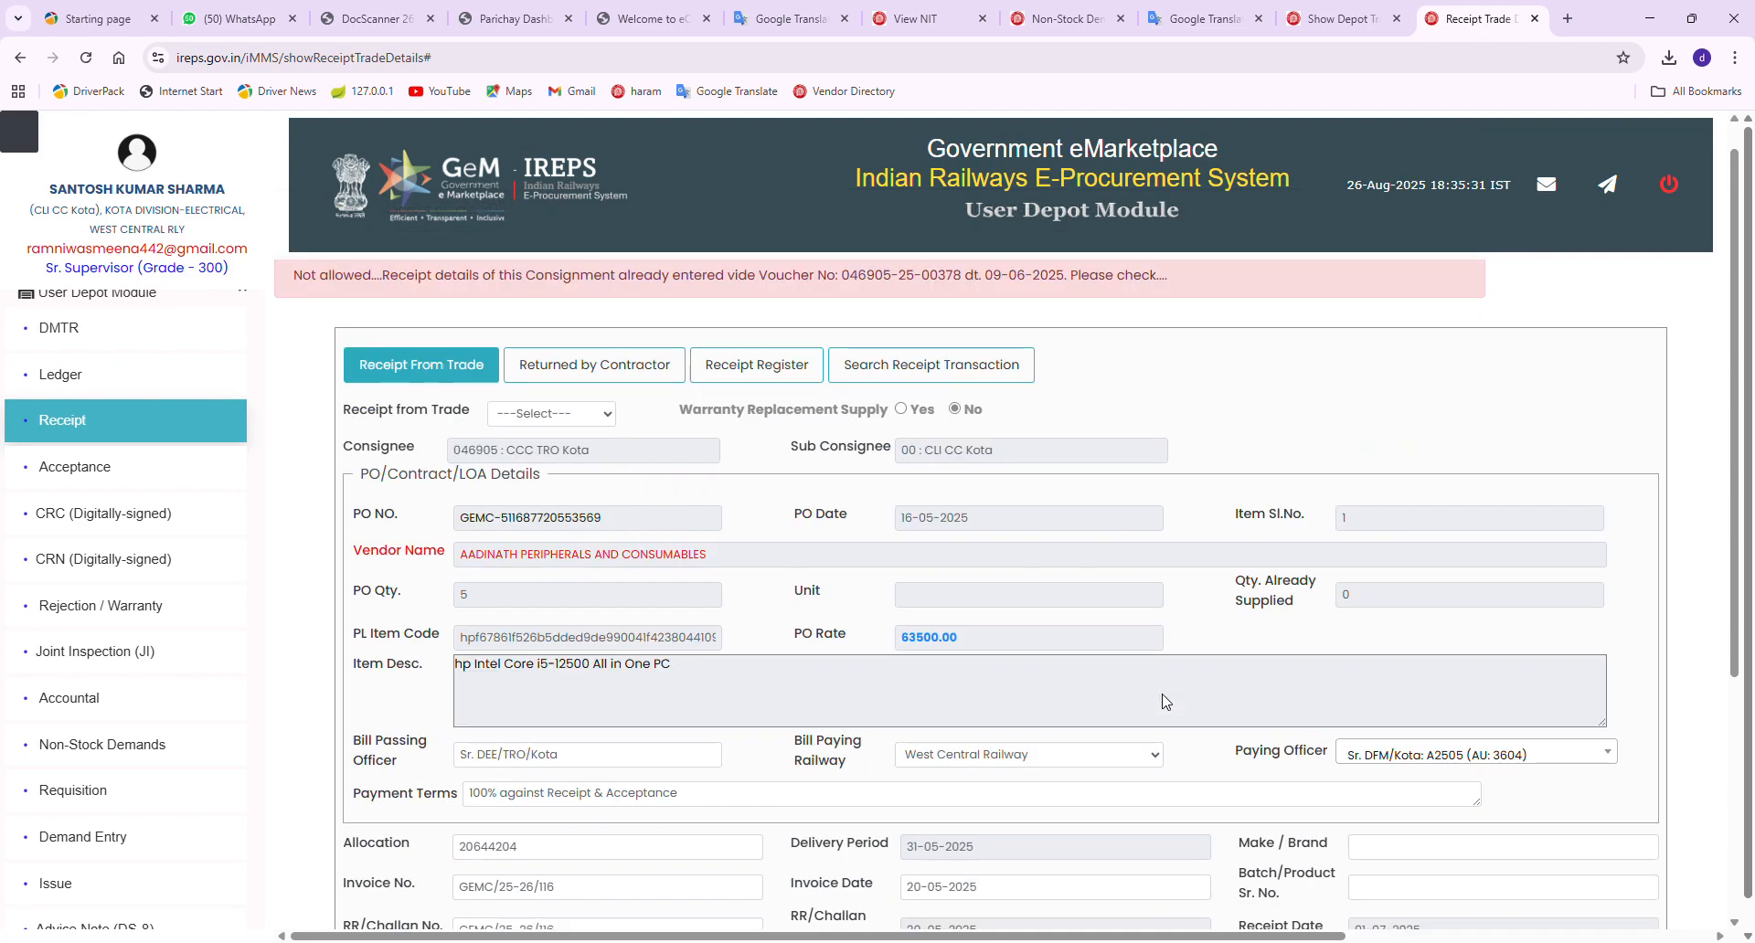